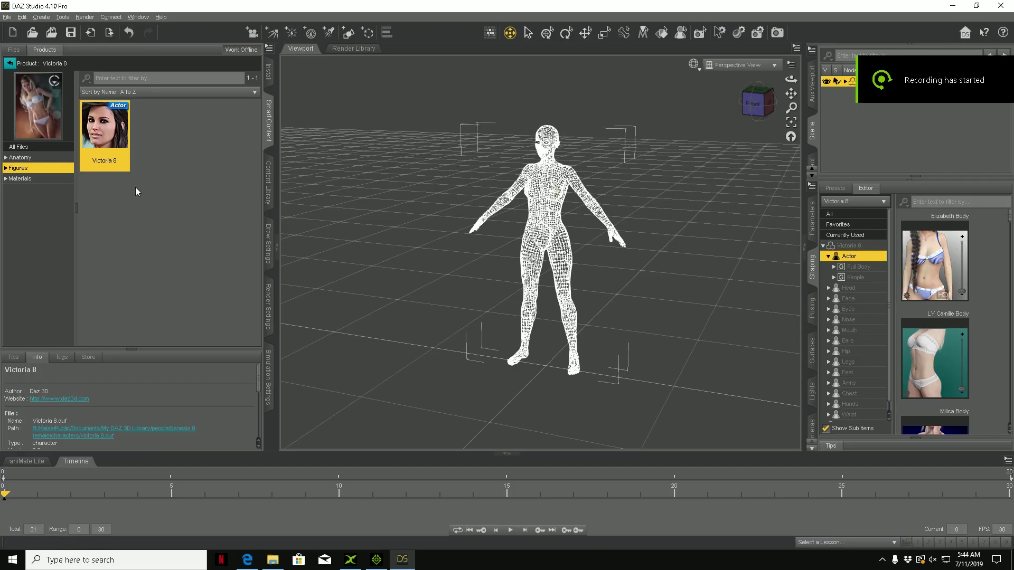
- Go back to the Female products and expand Victoria 8 to reveal Hip and Genesis 8 Female Eyelashes
left_click(10, 62)
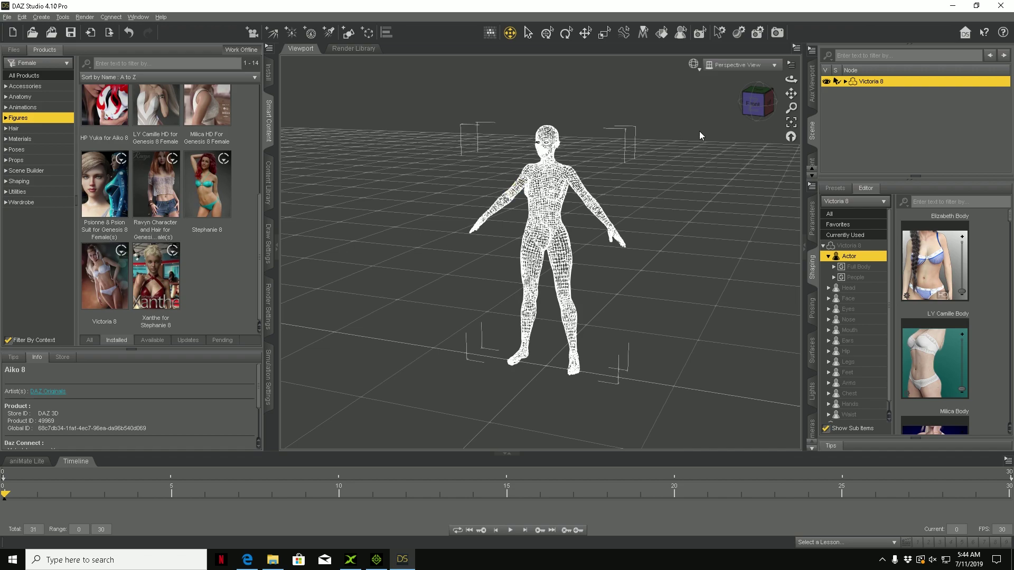
left_click(845, 81)
left_click(845, 82)
left_click(845, 83)
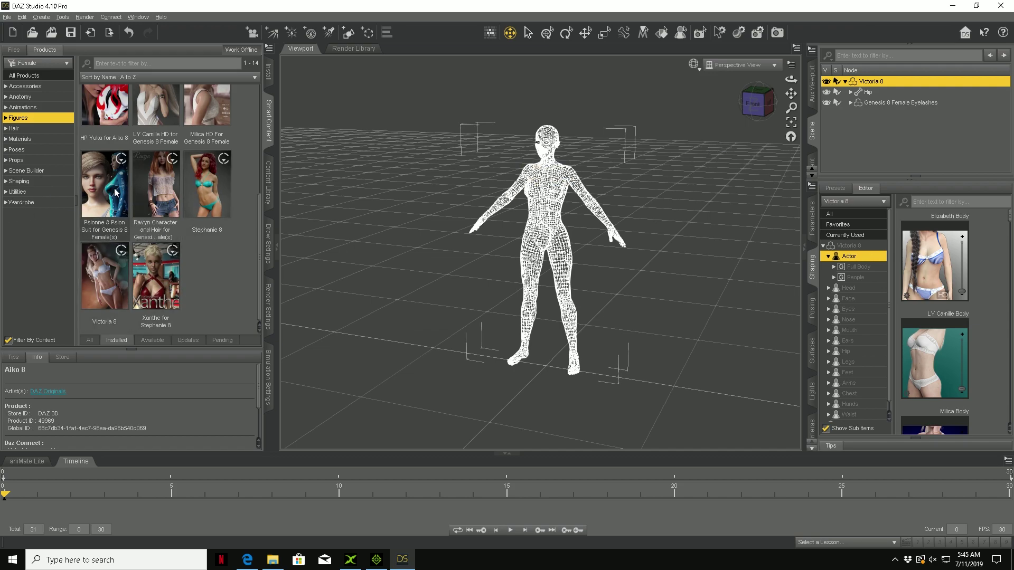
- Preview the installed figure product thumbnails and scroll the grid back to the top
mouse_move(106, 209)
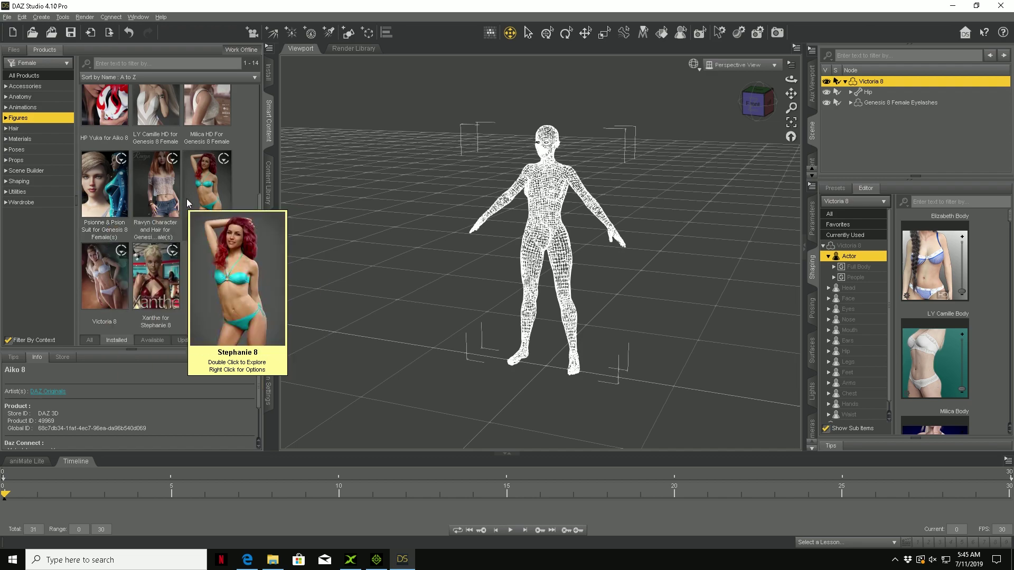
mouse_move(161, 198)
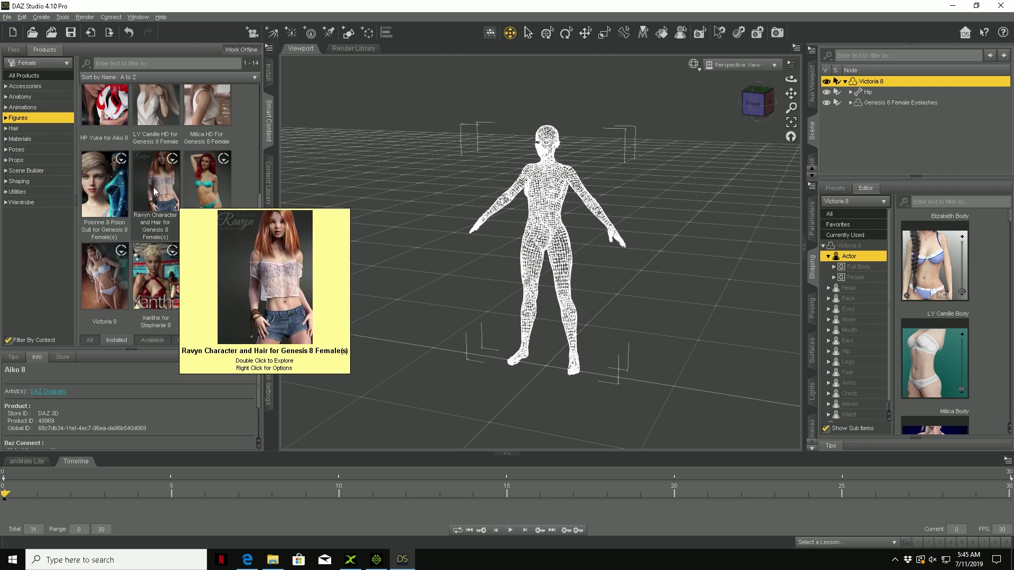
mouse_move(210, 180)
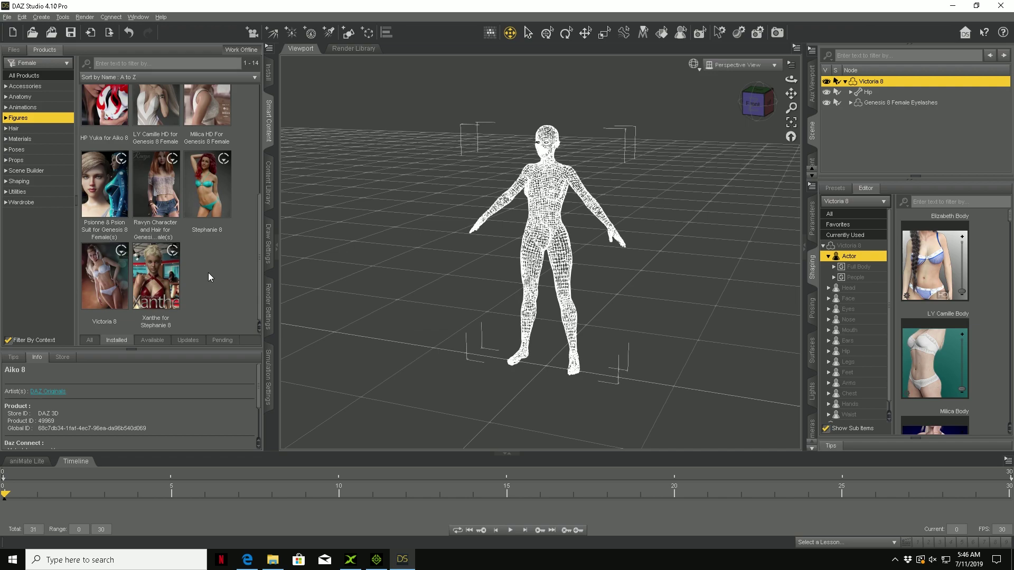
scroll(208, 273, "up", 5)
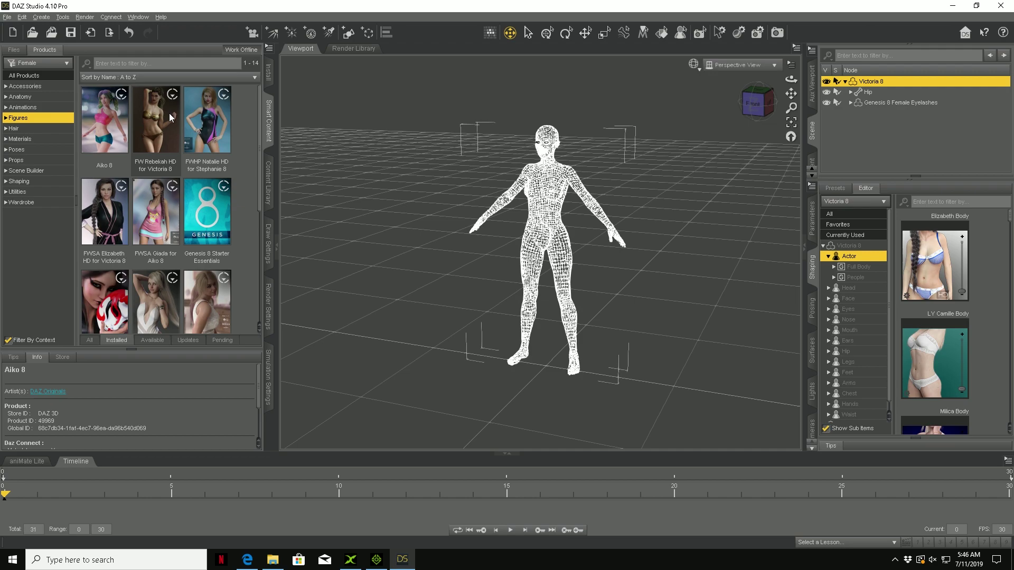
mouse_move(169, 113)
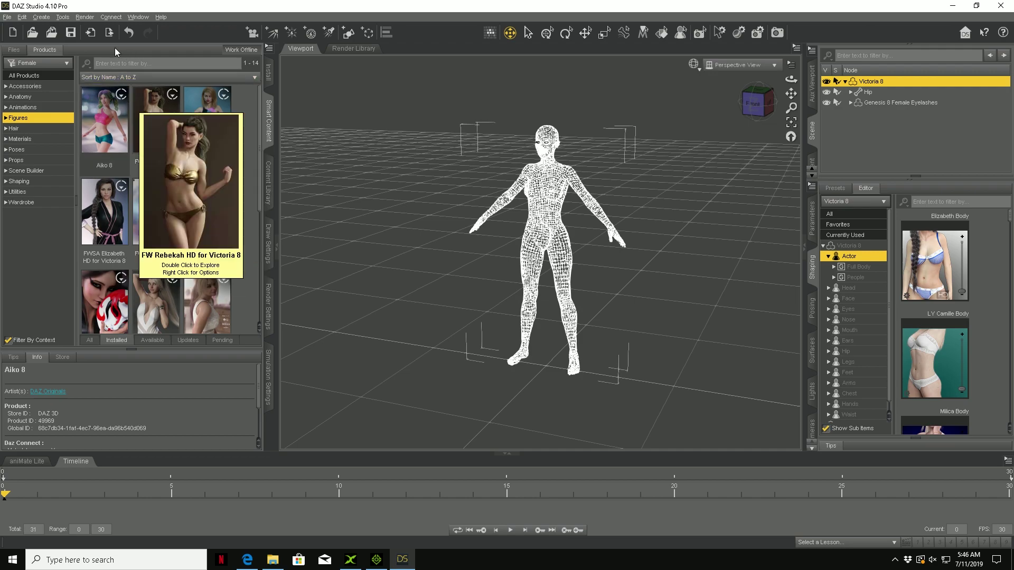
- In Window > Workspace > Customize, expand Main Menu > &File on the Menus tab, then Apply and Accept
left_click(139, 18)
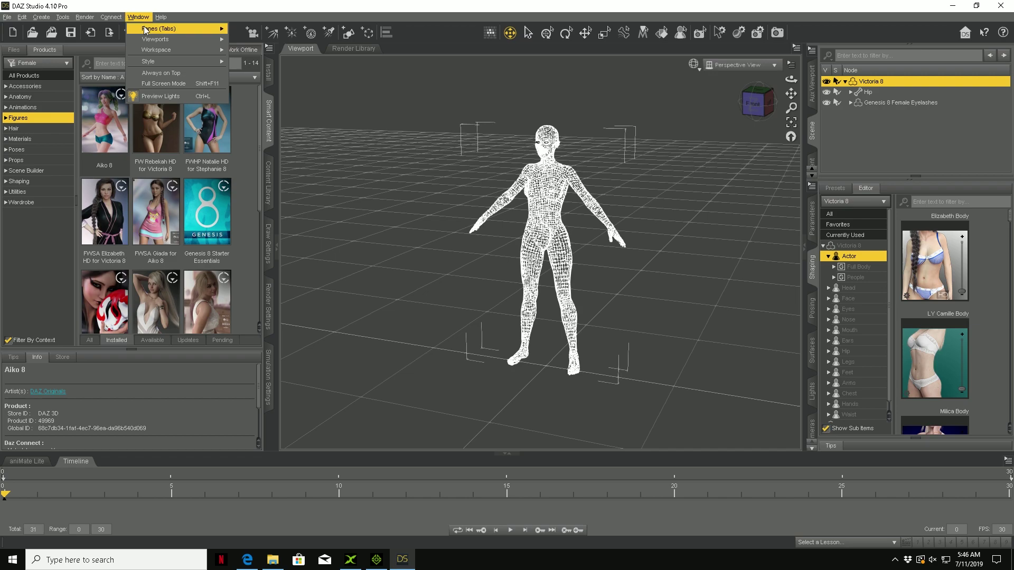
mouse_move(150, 50)
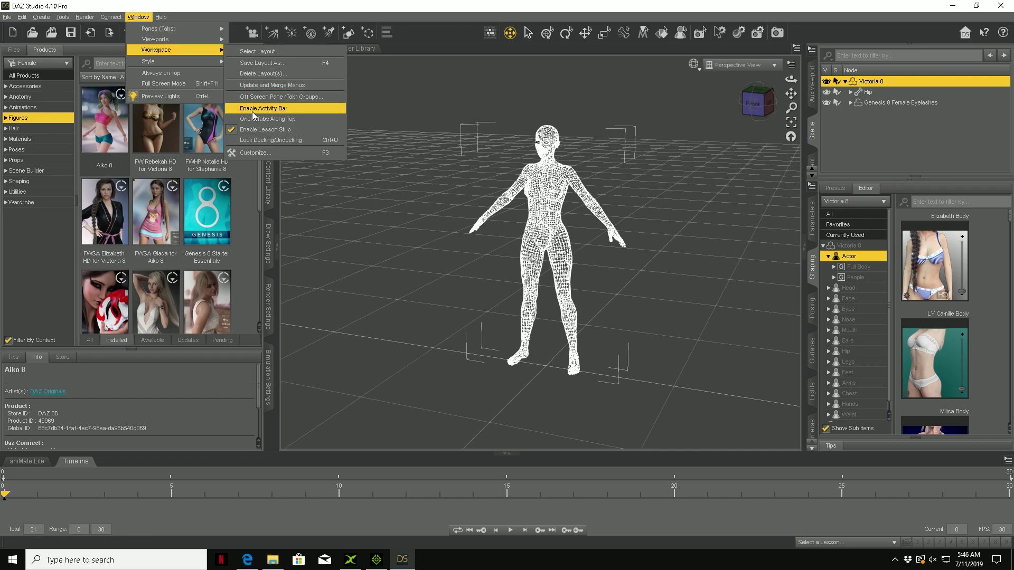
left_click(255, 153)
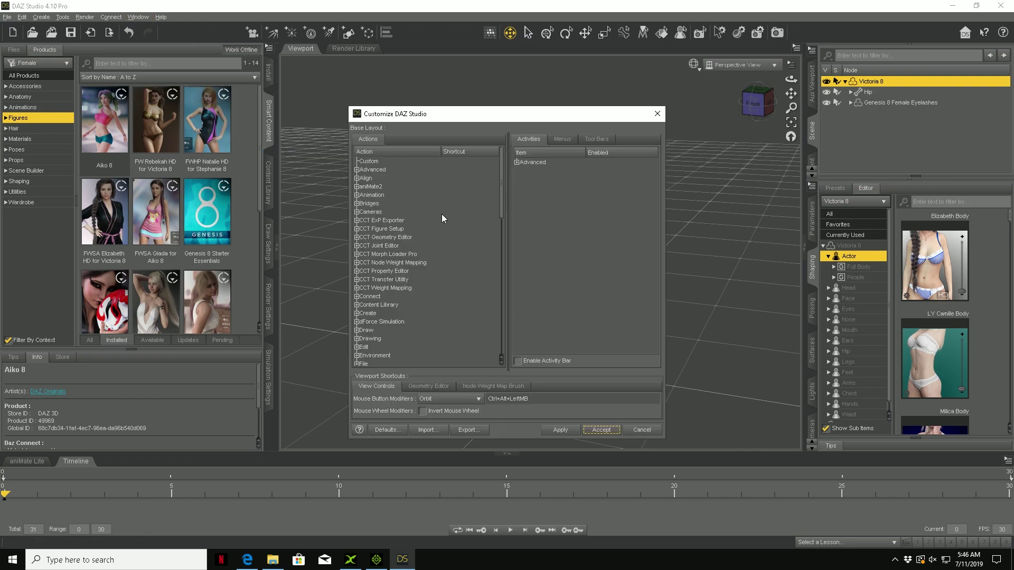
left_click(568, 141)
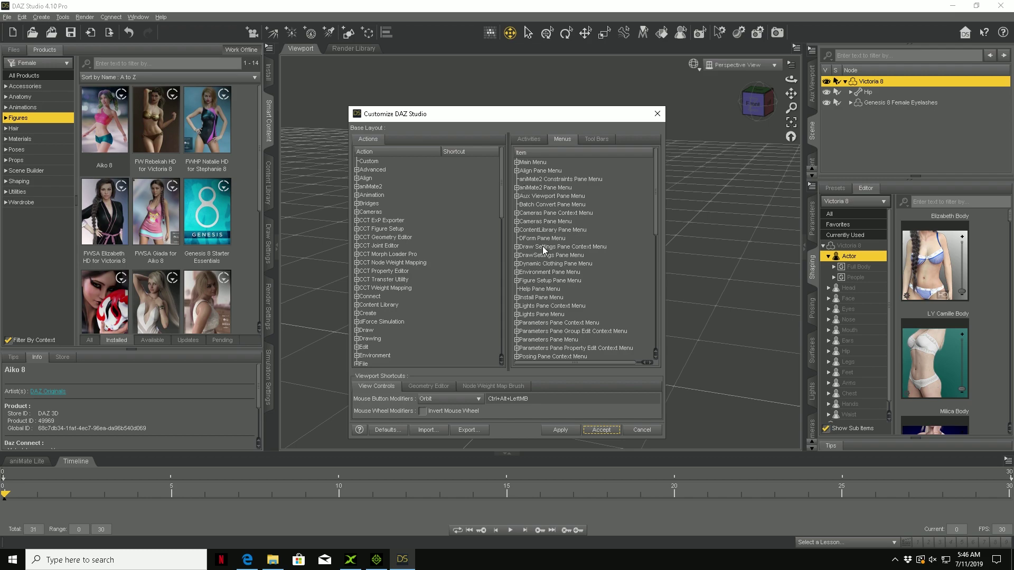
left_click(517, 163)
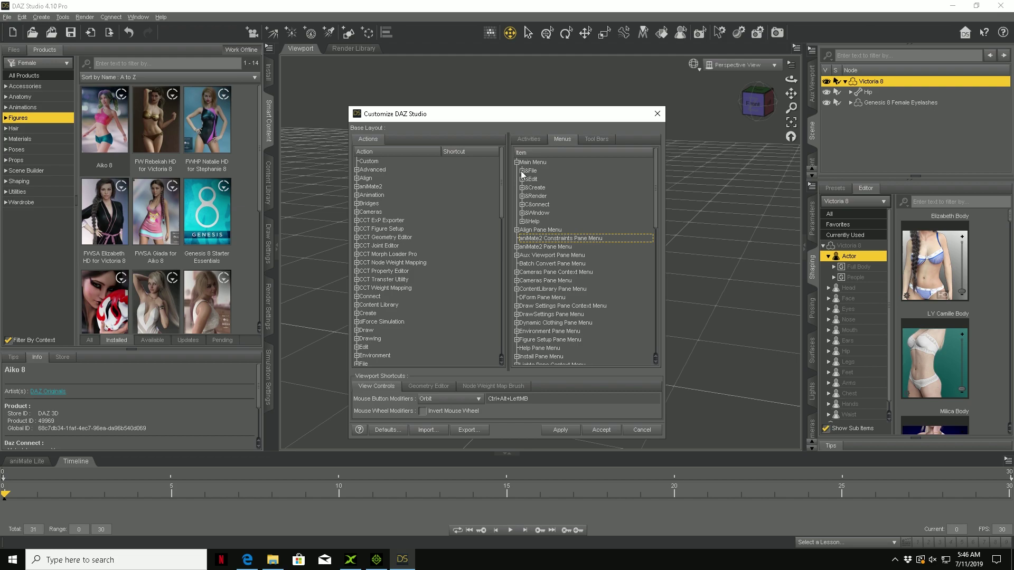
left_click(522, 171)
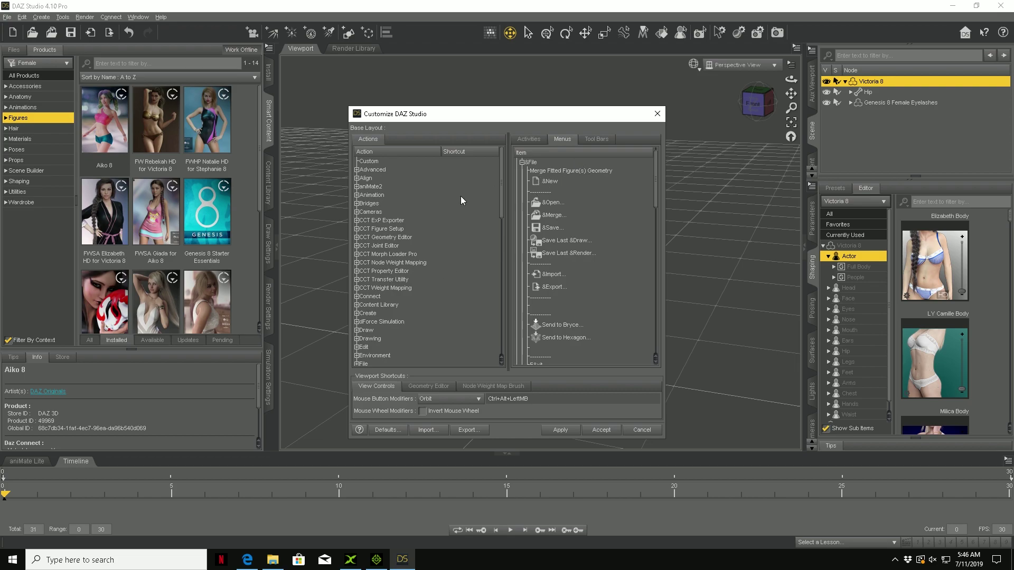
scroll(400, 269, "down", 6)
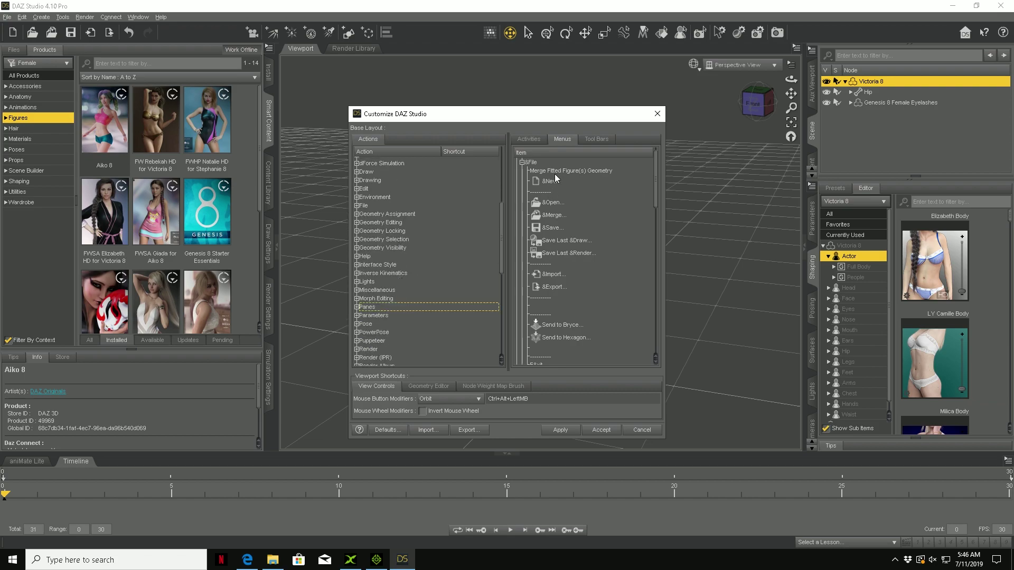
left_click(561, 431)
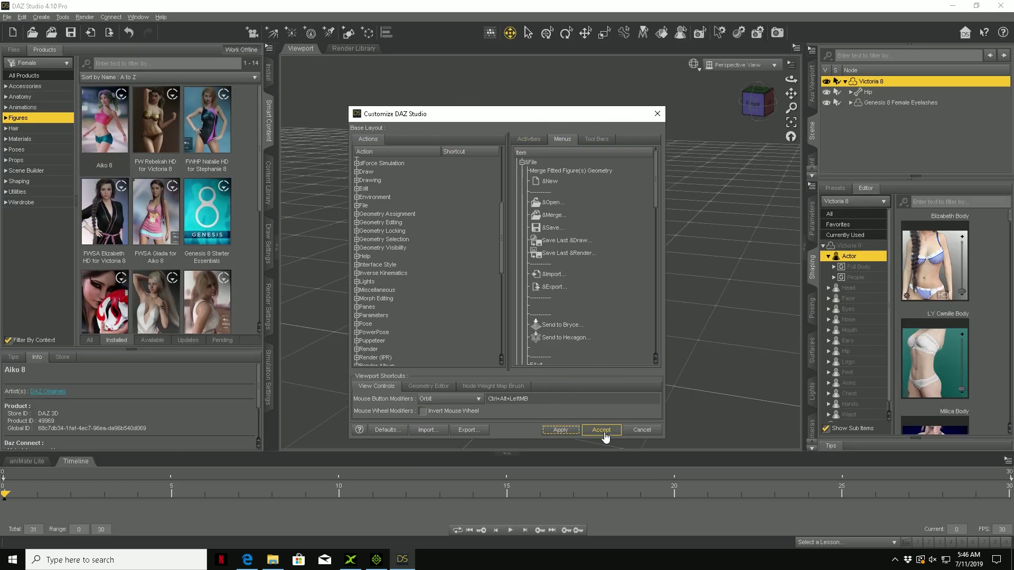
left_click(601, 430)
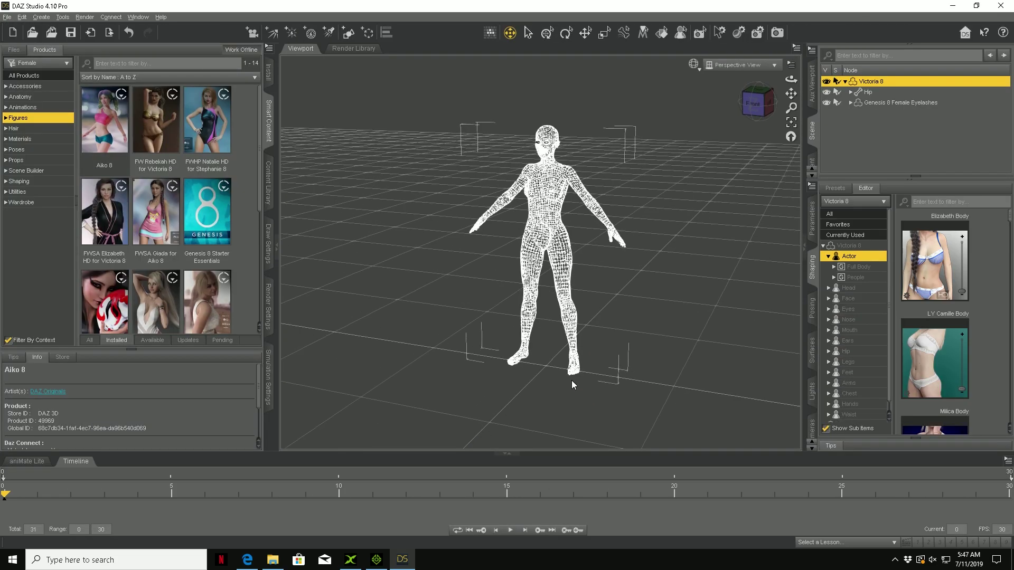
- List the Anatomy products and zoom, pan and orbit the viewport close onto Victoria 8's face
left_click(19, 97)
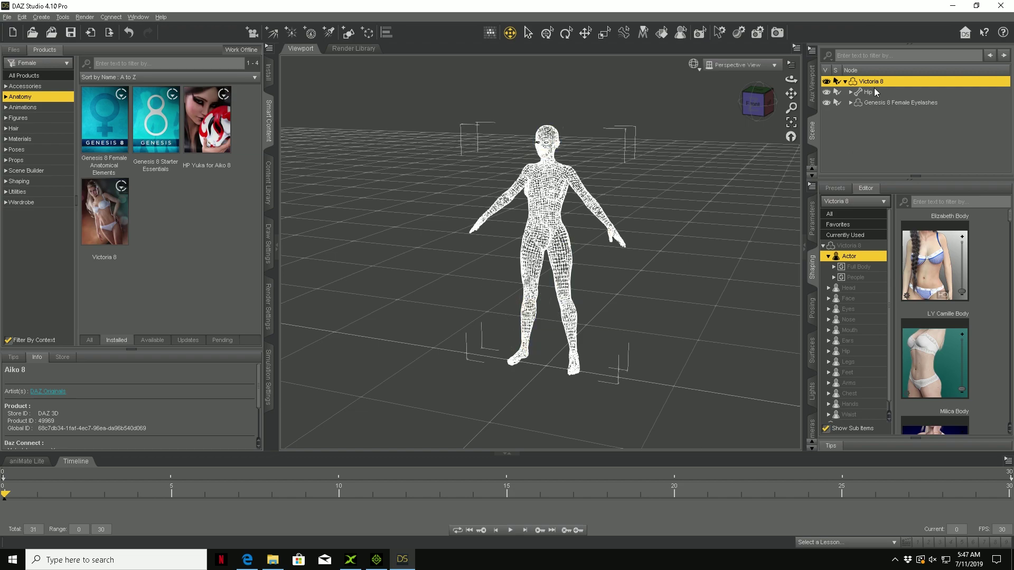
scroll(697, 103, "up", 2)
scroll(698, 101, "up", 1)
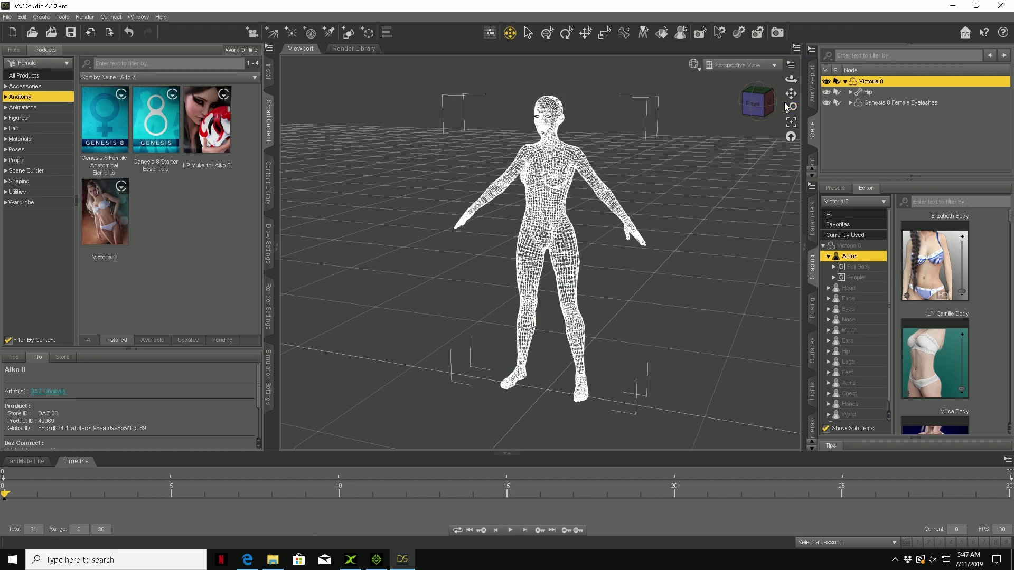
left_click_drag(791, 94, 705, 134)
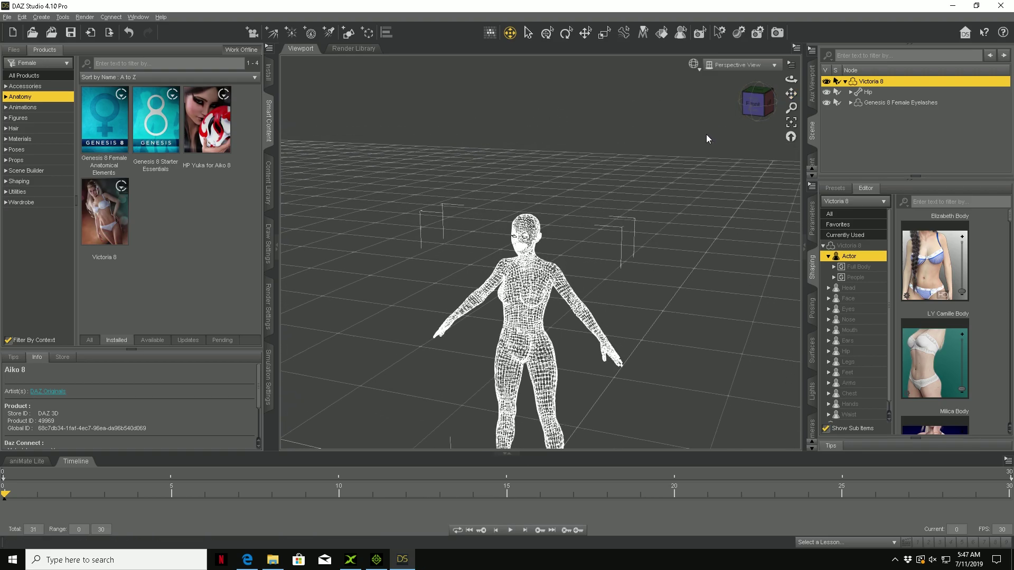
scroll(700, 144, "up", 4)
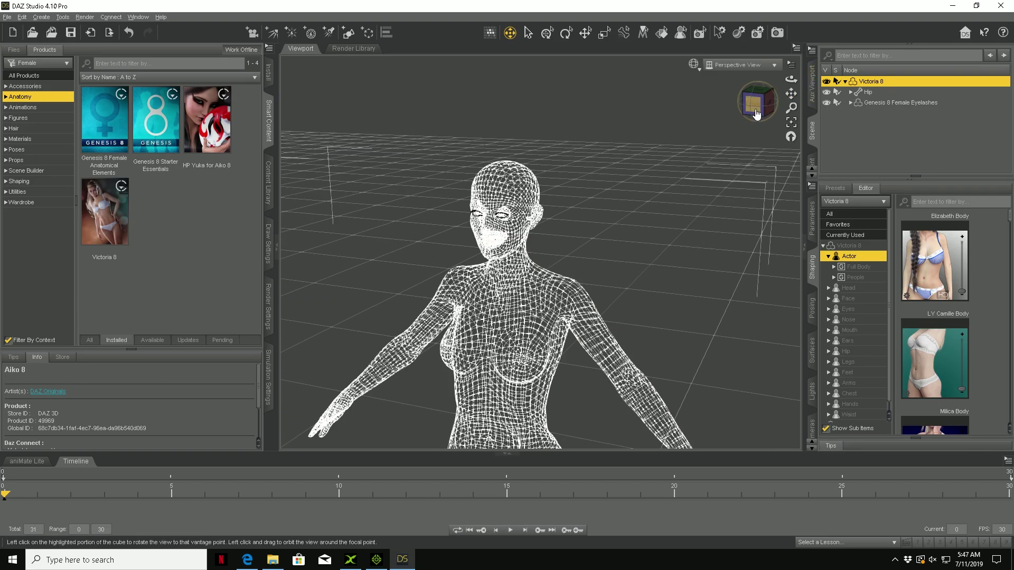
left_click_drag(755, 104, 748, 119)
scroll(746, 115, "up", 3)
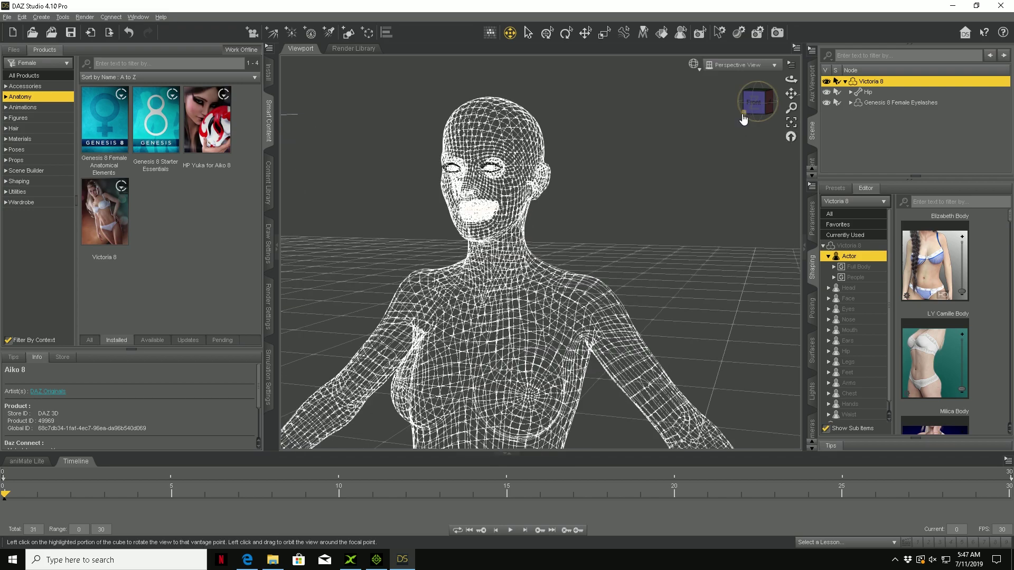
scroll(758, 122, "up", 3)
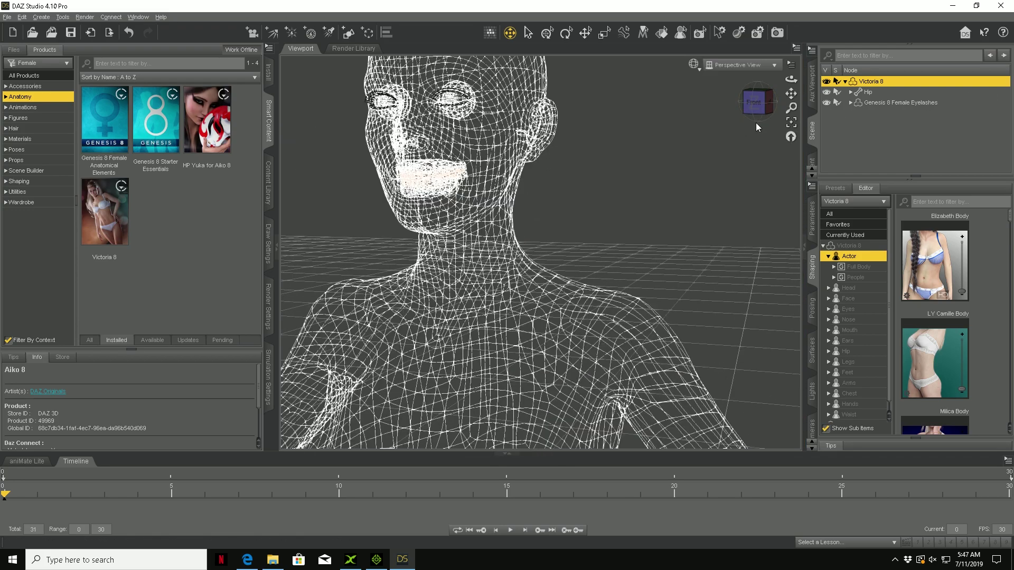
left_click_drag(791, 93, 520, 148)
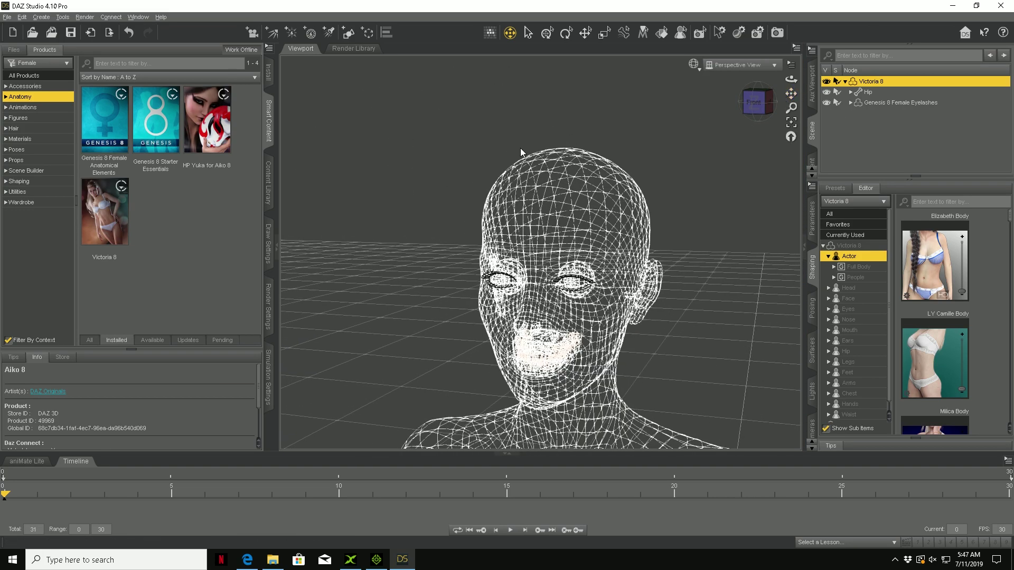
double_click(116, 128)
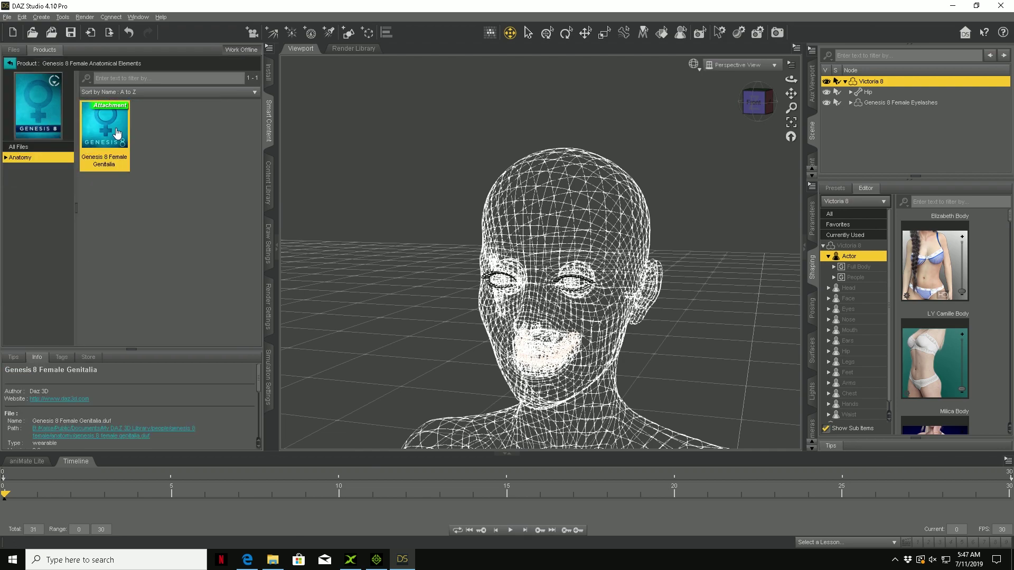
double_click(116, 132)
left_click(10, 62)
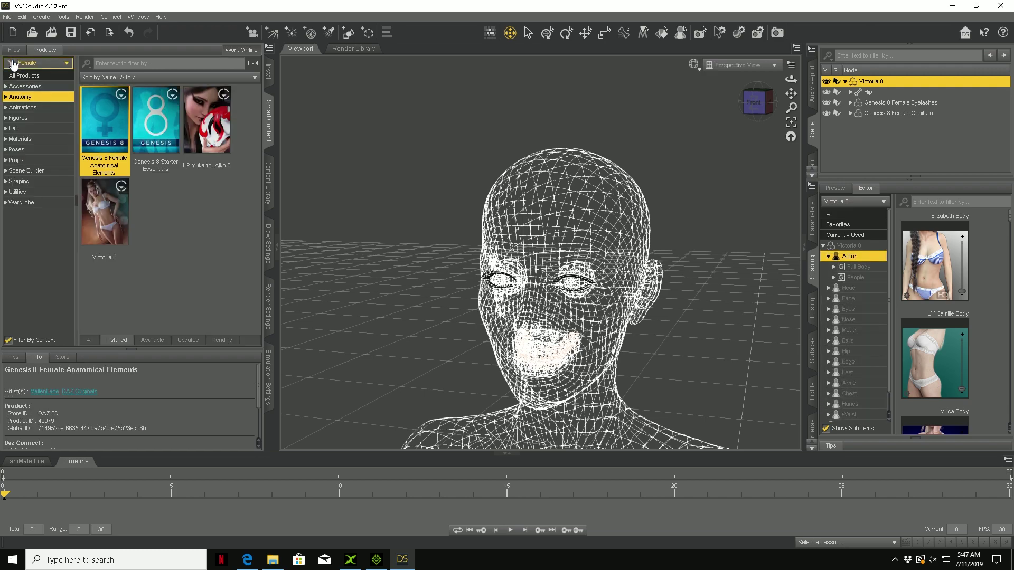
left_click(14, 119)
scroll(167, 210, "down", 3)
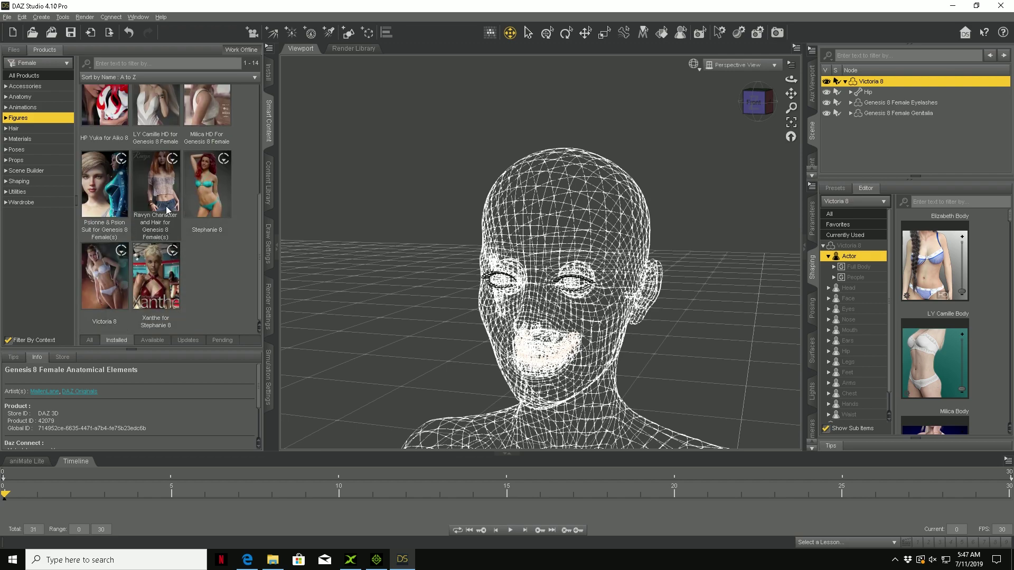
double_click(100, 285)
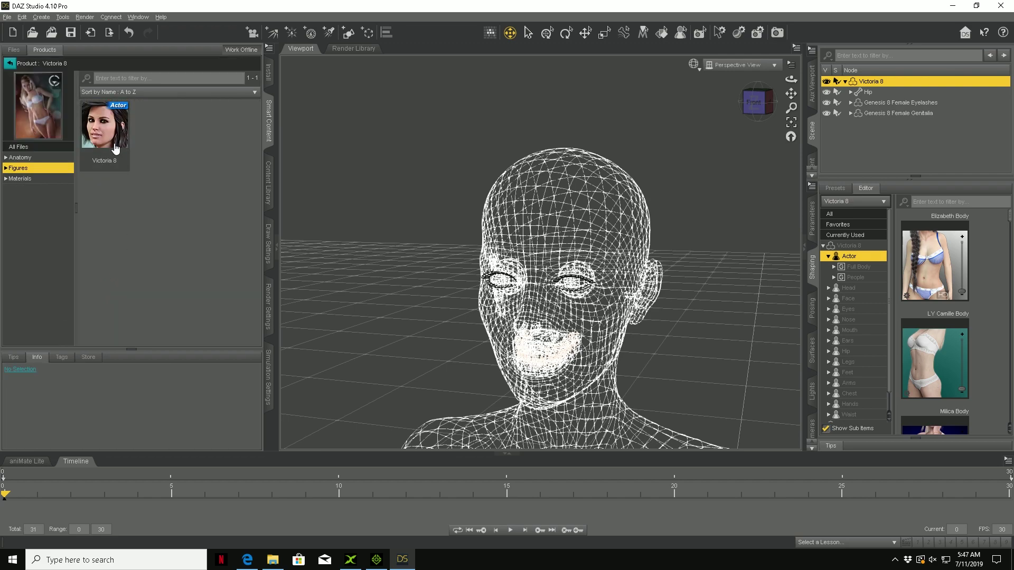
left_click(16, 179)
scroll(117, 212, "down", 3)
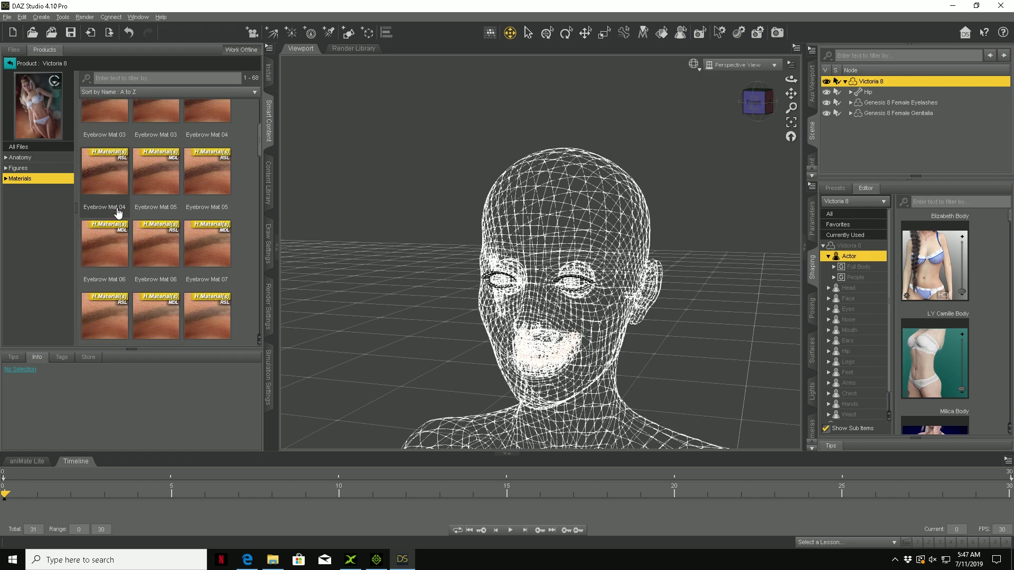
scroll(118, 213, "down", 10)
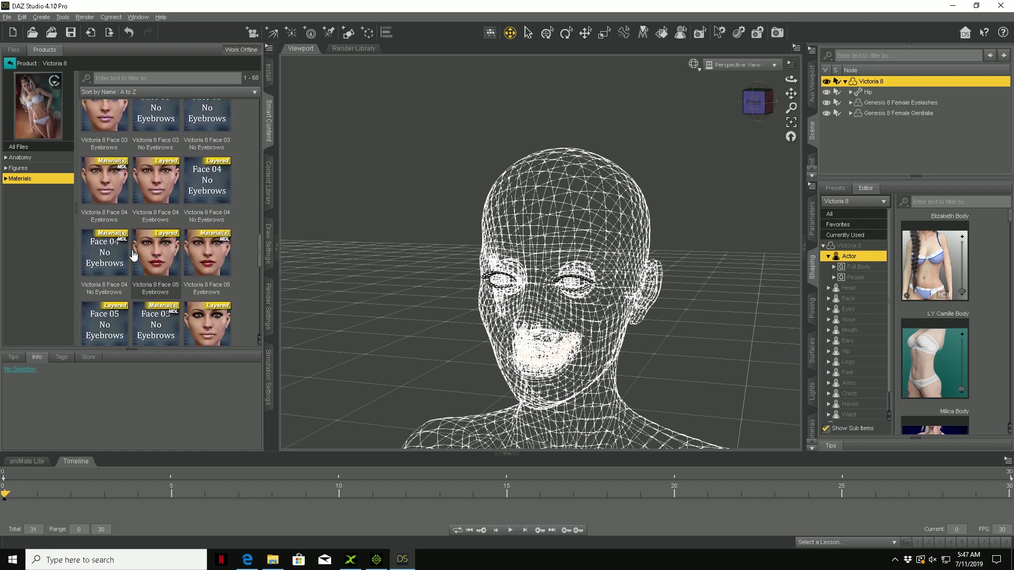
scroll(133, 256, "down", 10)
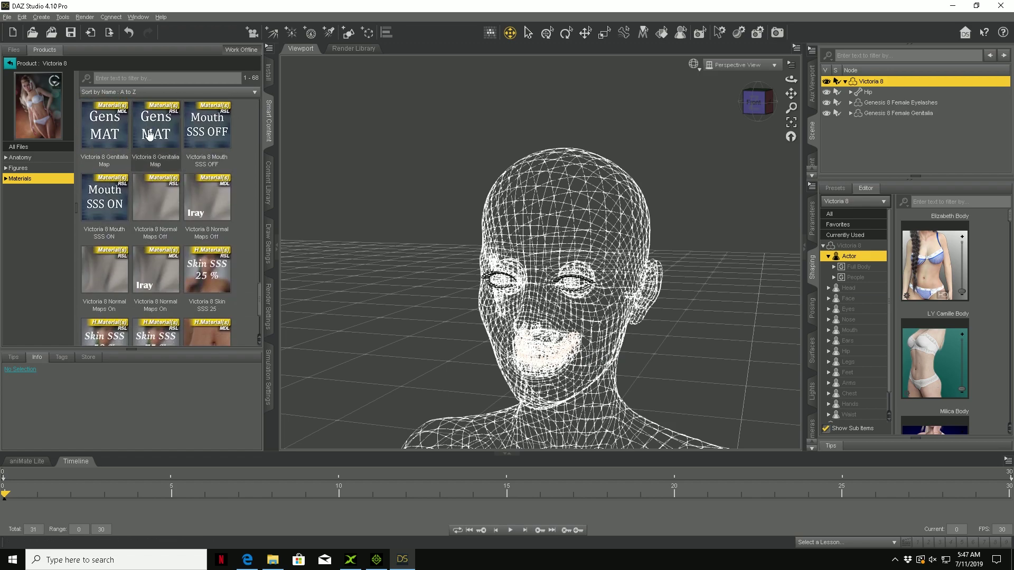
scroll(158, 169, "up", 10)
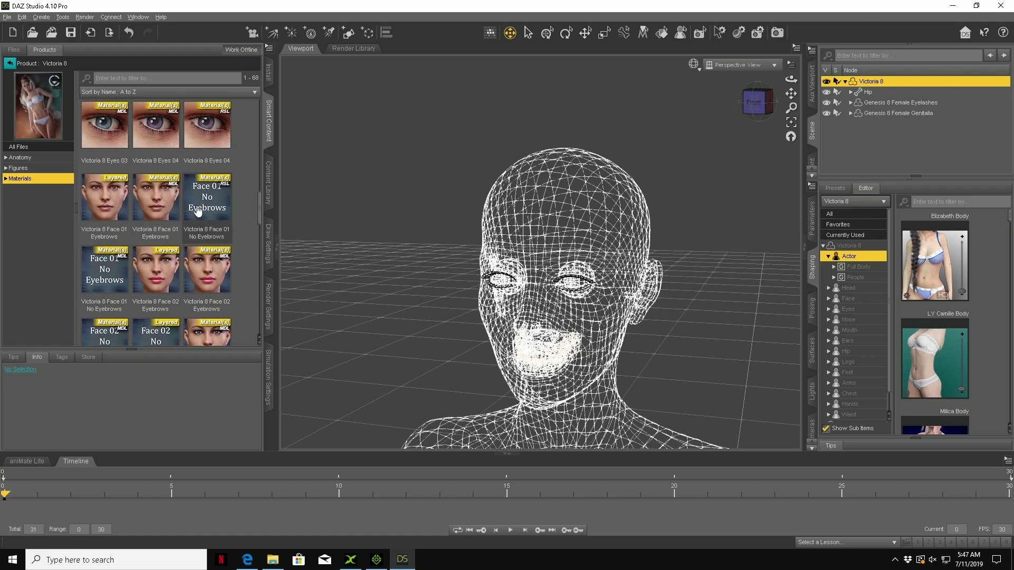
scroll(197, 211, "up", 5)
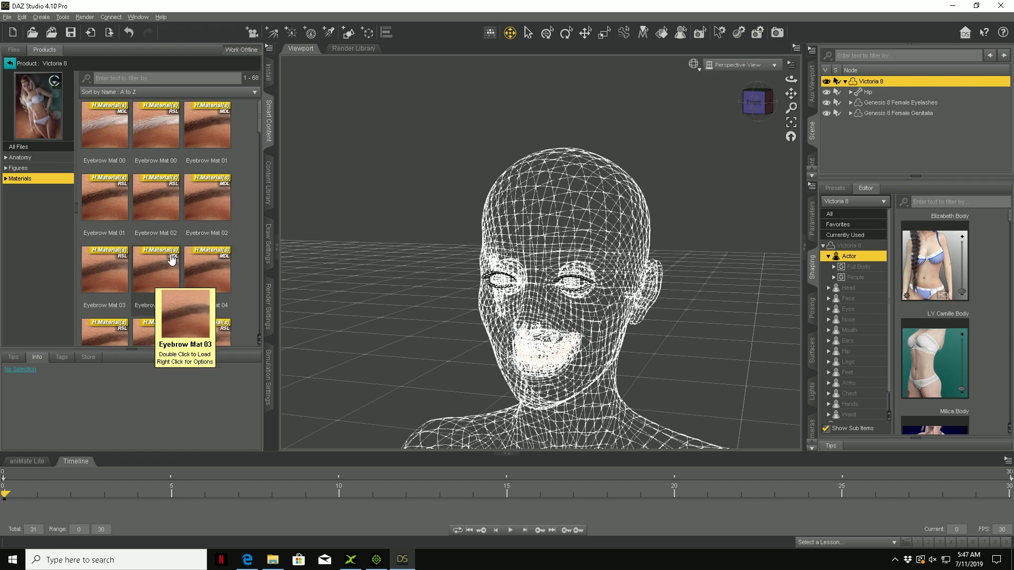
- From the Anatomy category in Smart Content, load Victoria 8 Eyebrows onto the figure
left_click(29, 157)
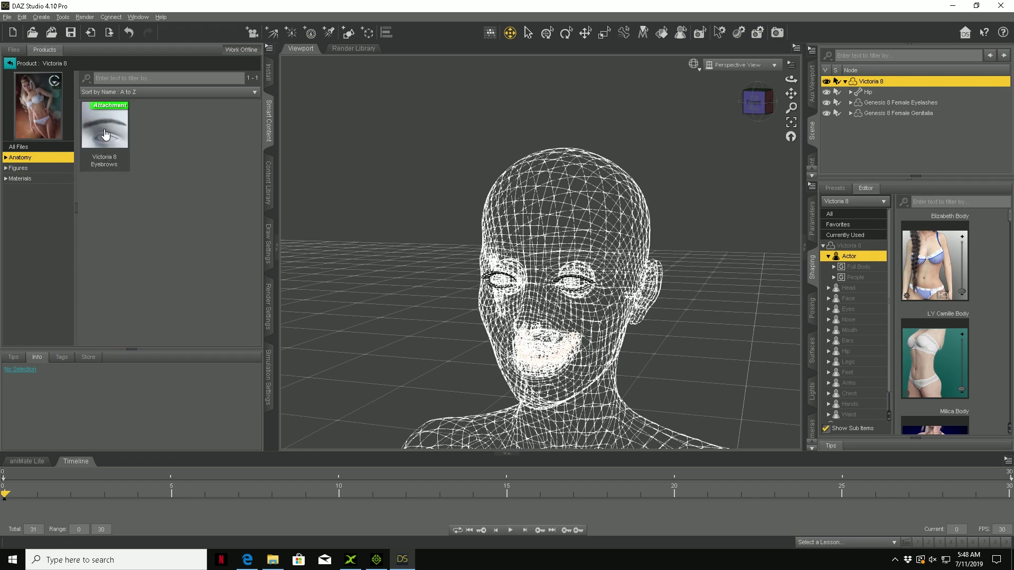
mouse_move(105, 134)
double_click(109, 133)
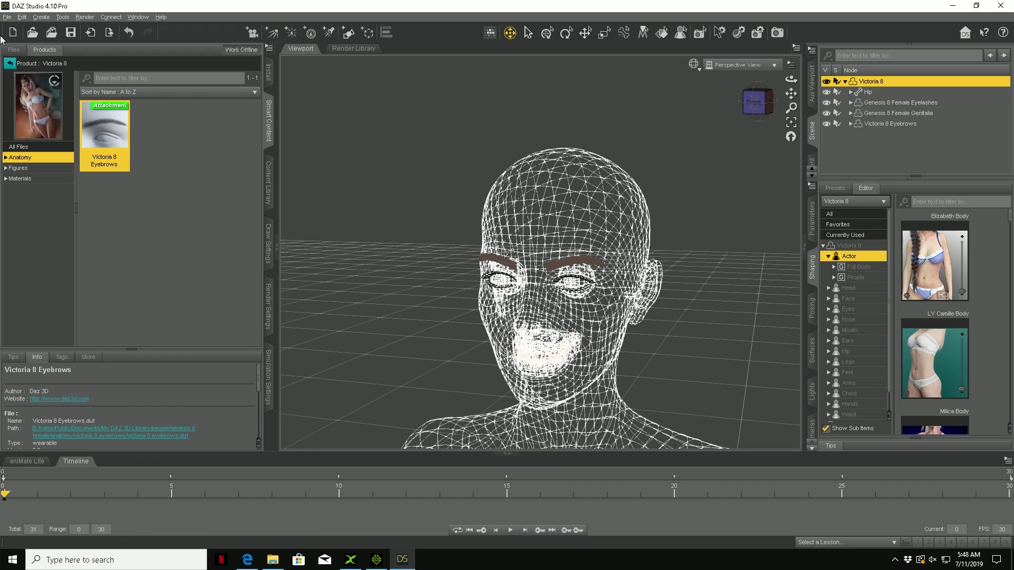
left_click(7, 18)
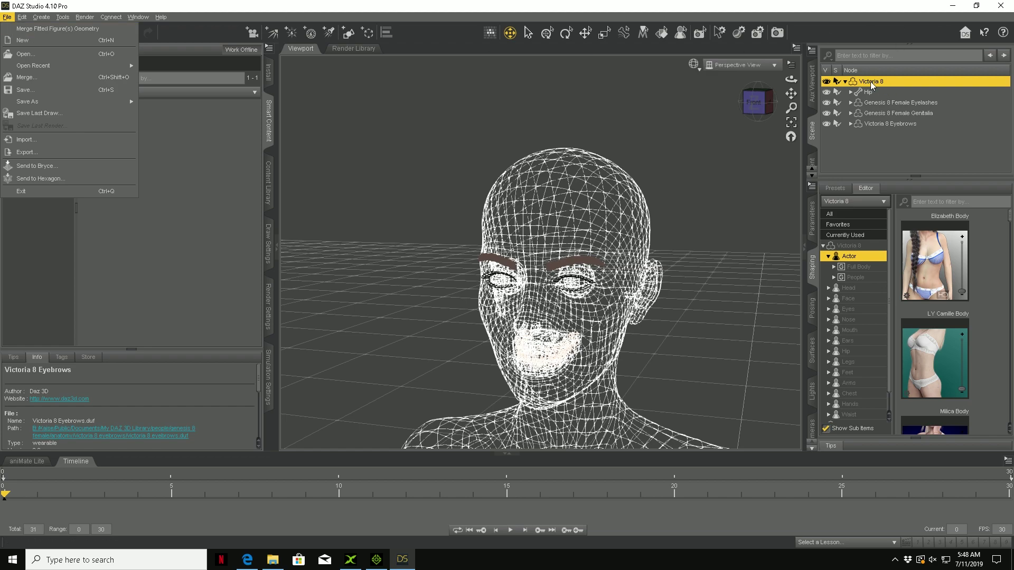
- Run File > Merge Fitted Figure(s) Geometry and confirm merging the three fitted figures
left_click(42, 29)
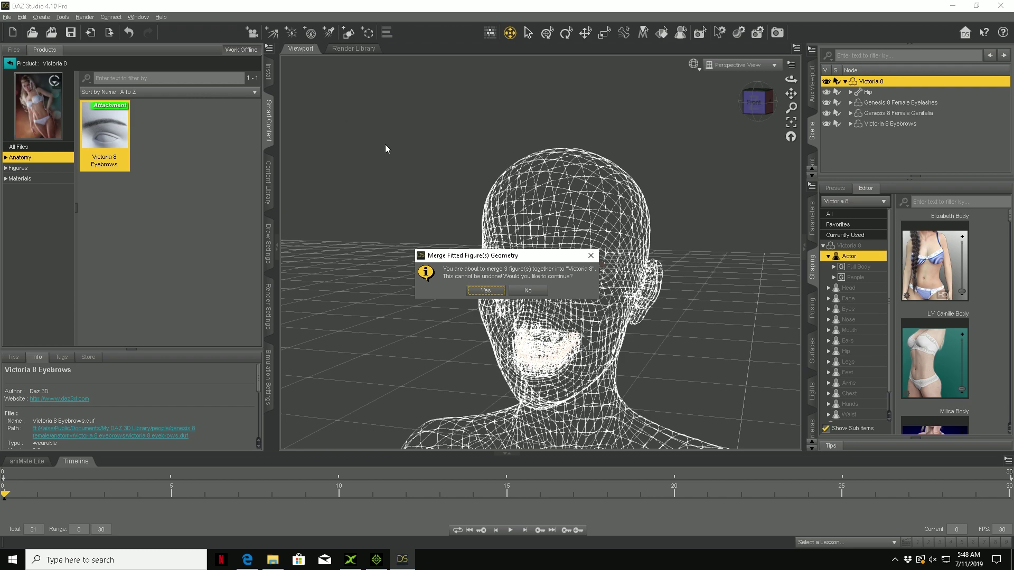
left_click(488, 290)
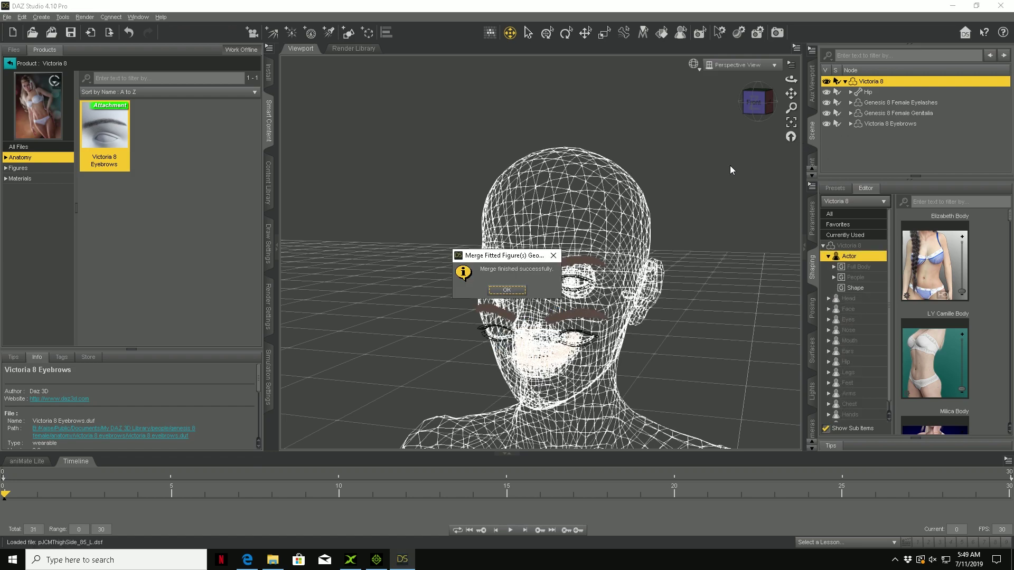
- Dismiss the merge message and delete Victoria 8 Eyebrows, Genesis 8 Female Genitalia and Genesis 8 Female Eyelashes
left_click(522, 290)
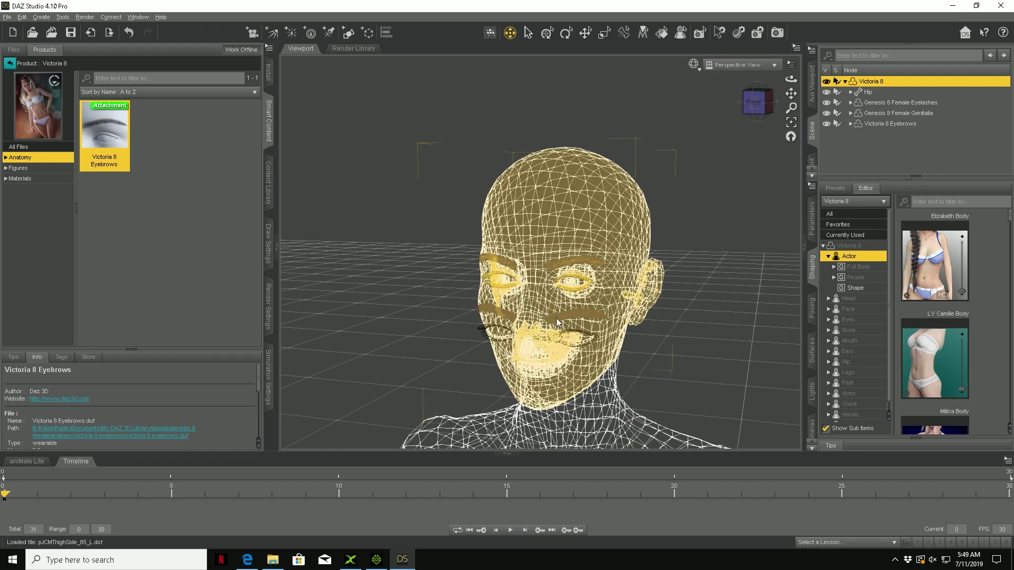
left_click(884, 126)
right_click(882, 127)
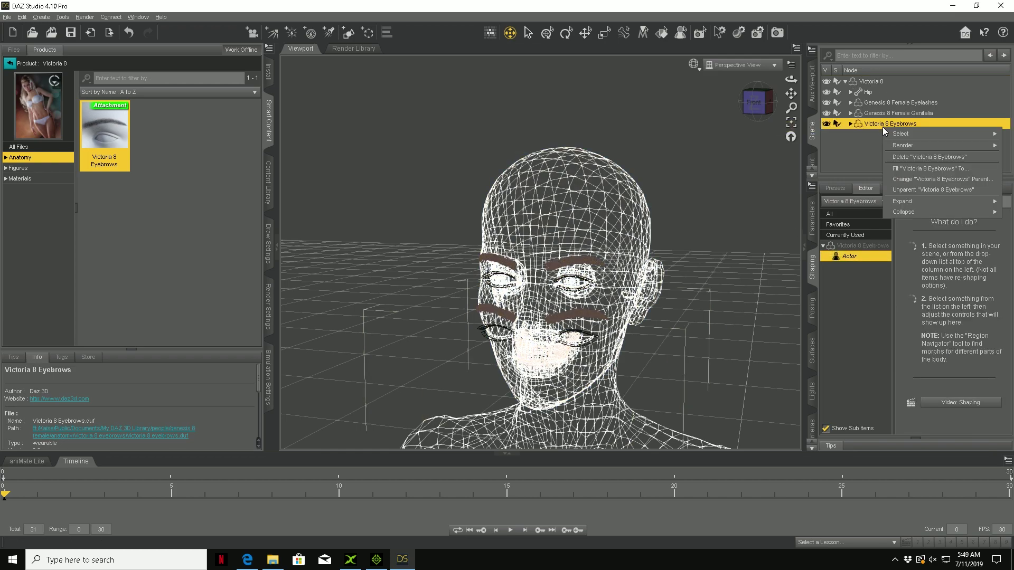
left_click(919, 156)
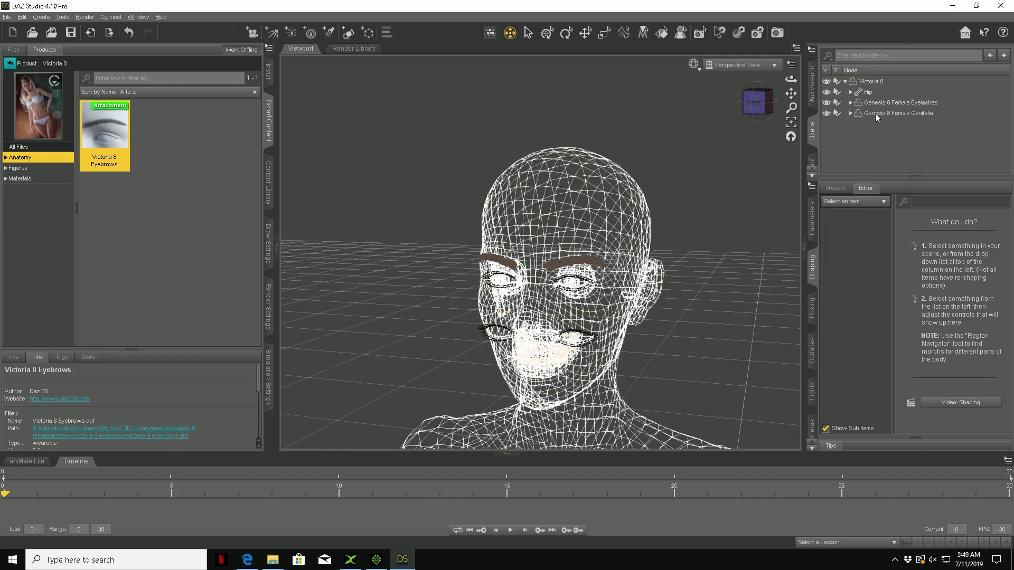
left_click(876, 113)
right_click(875, 113)
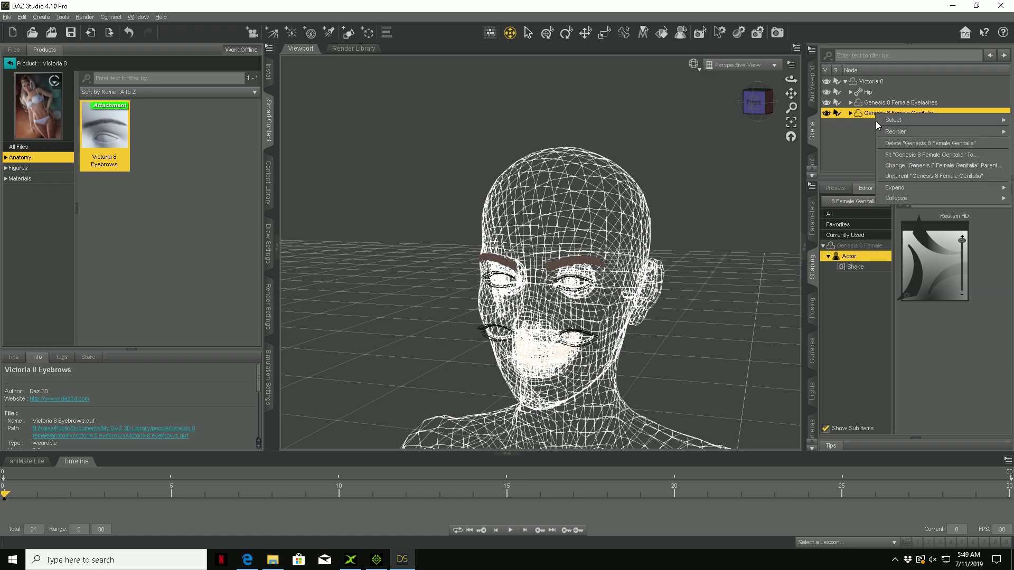
left_click(881, 142)
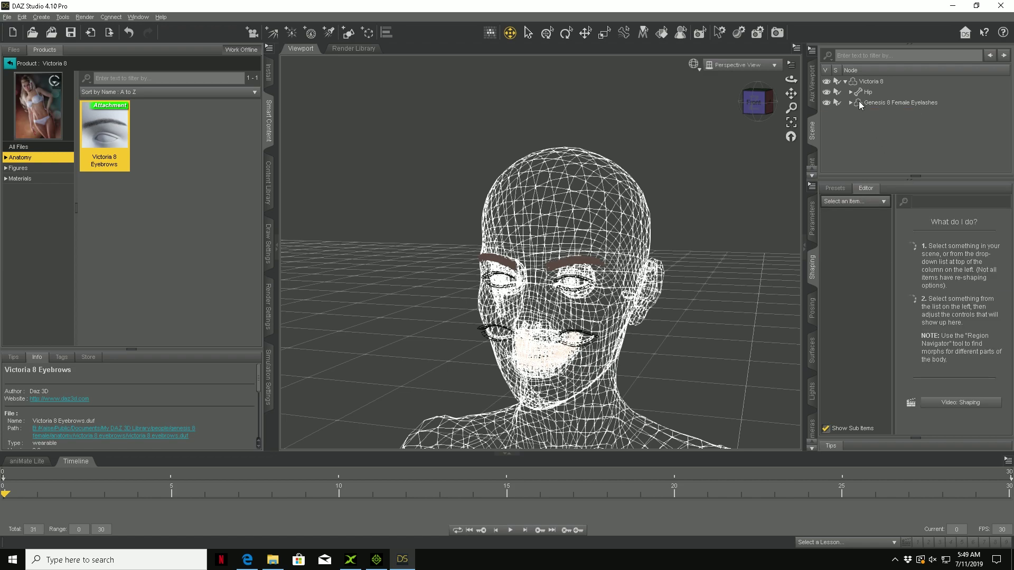
left_click(858, 101)
right_click(858, 101)
left_click(866, 132)
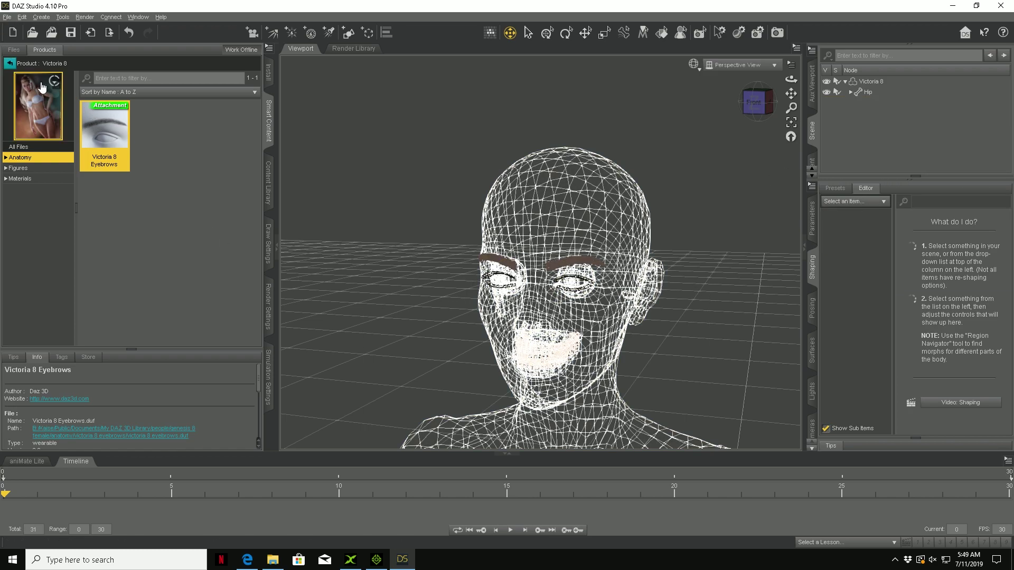
- Show the installed Wardrobe products and select the Victoria 8 figure
left_click(9, 64)
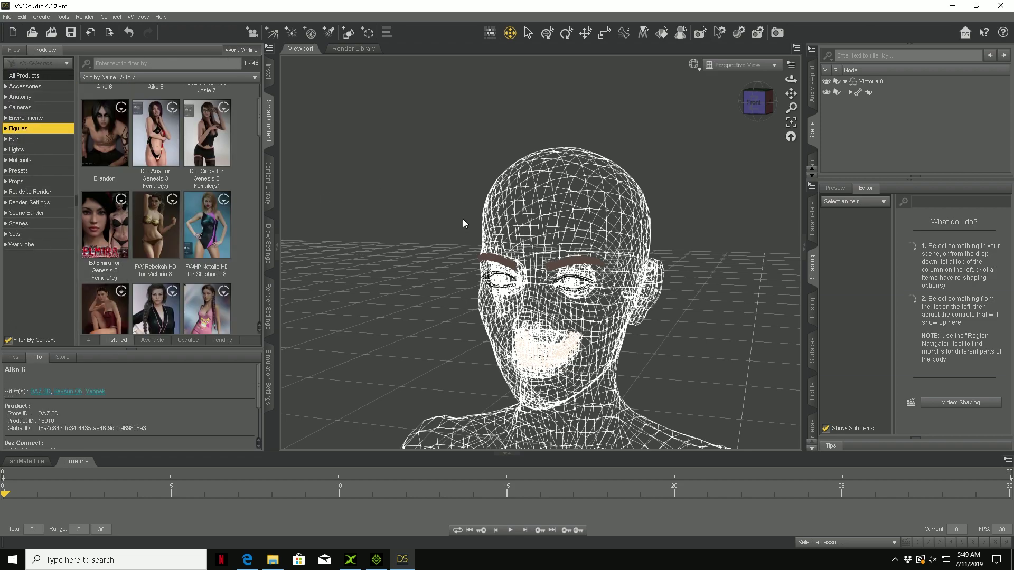
left_click(20, 245)
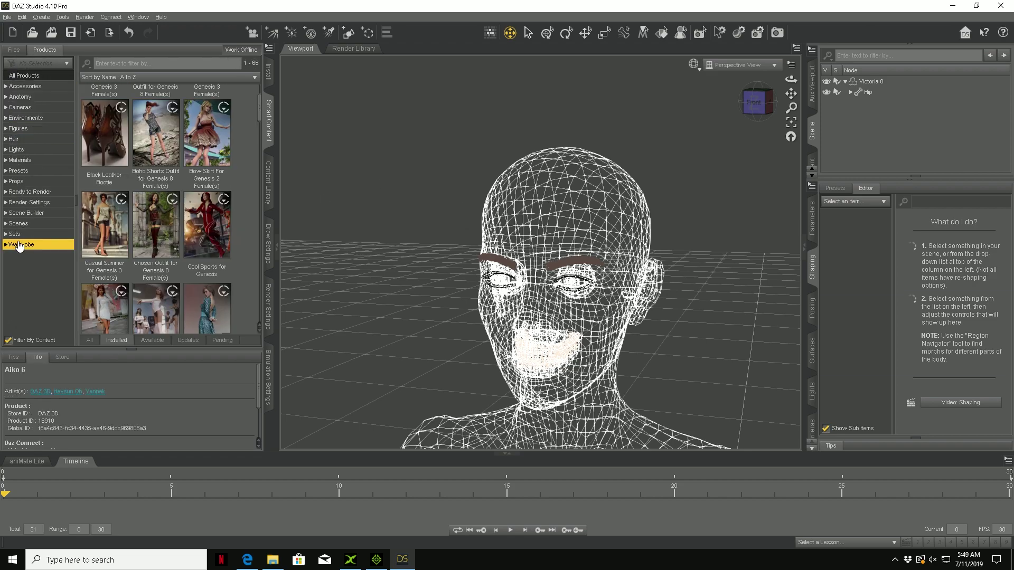
left_click(878, 80)
- Scroll through the Wardrobe grid to locate the Crochet Dress Outfit for Genesis 8 Female
scroll(168, 102, "down", 10)
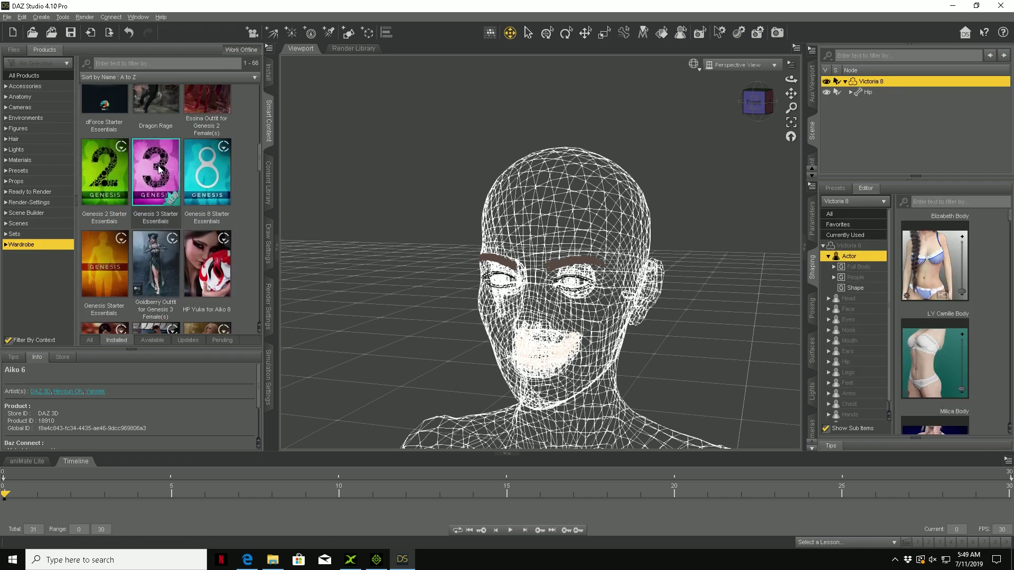
scroll(159, 170, "down", 10)
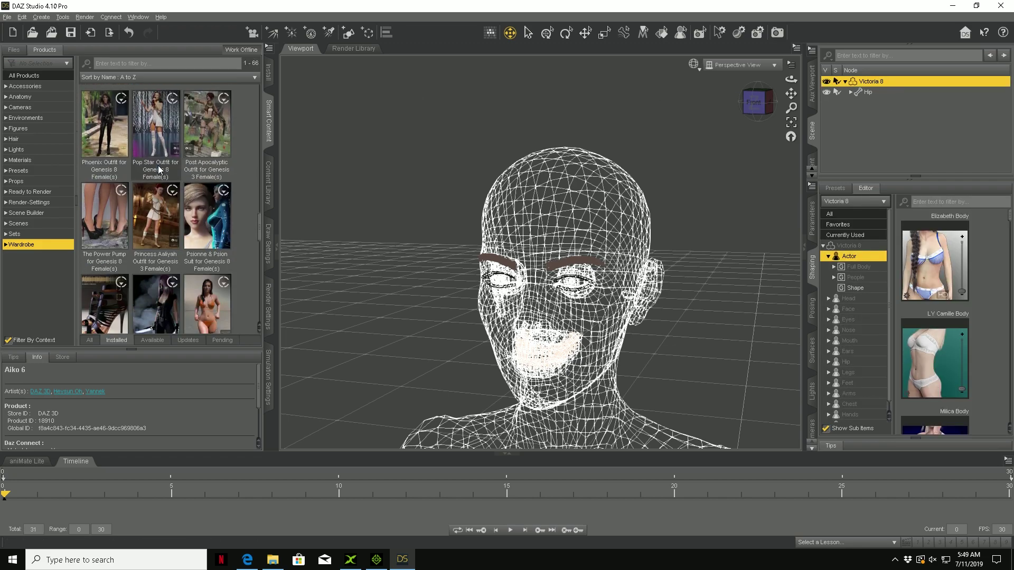
scroll(159, 169, "down", 5)
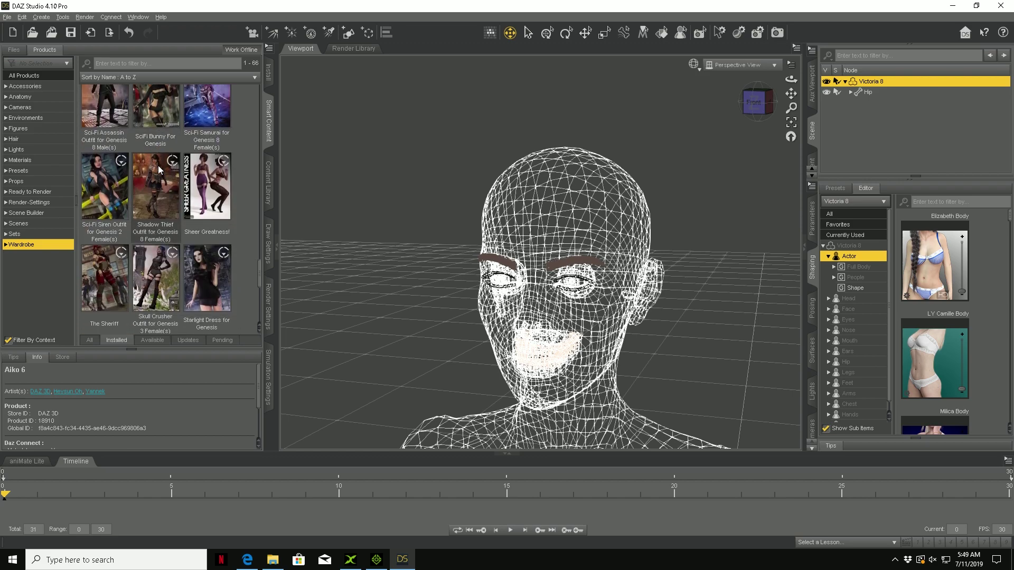
scroll(159, 169, "up", 8)
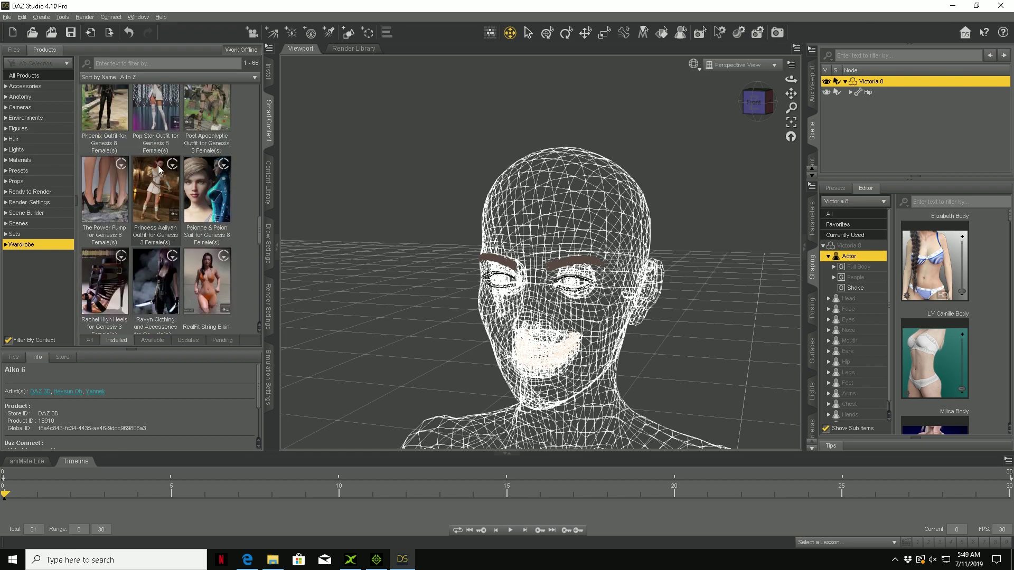
scroll(156, 187, "up", 10)
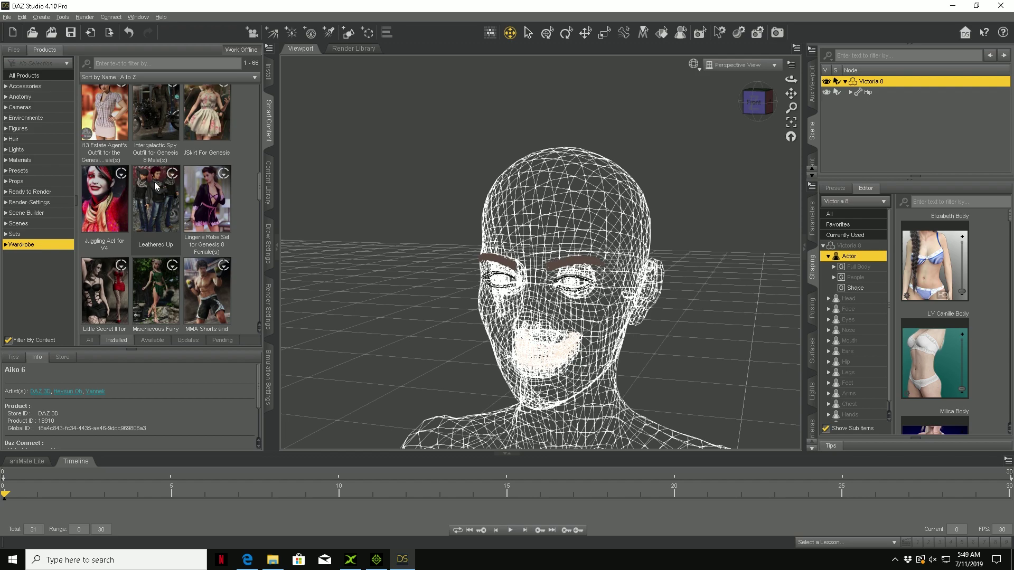
scroll(156, 186, "down", 15)
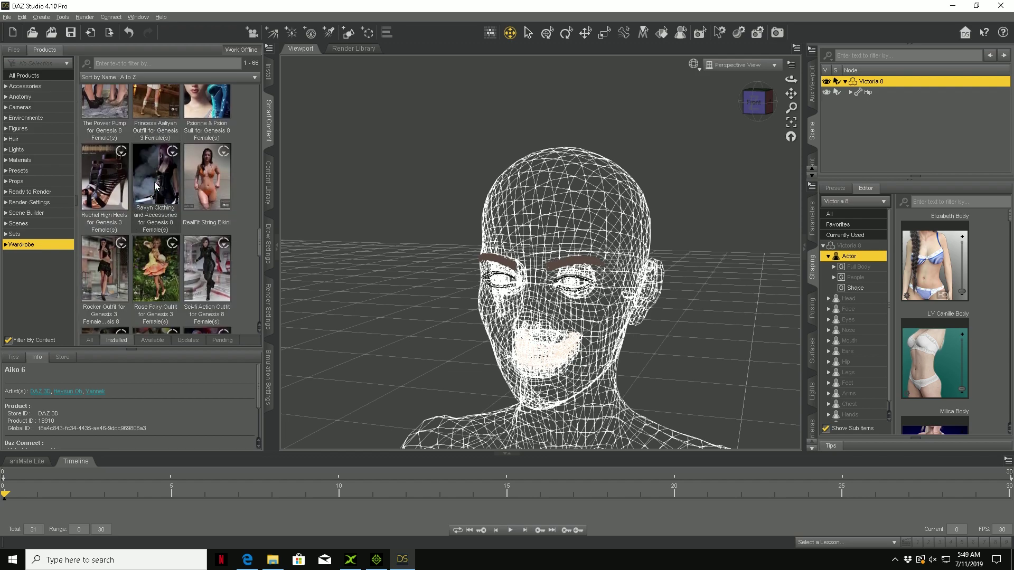
scroll(156, 186, "down", 1)
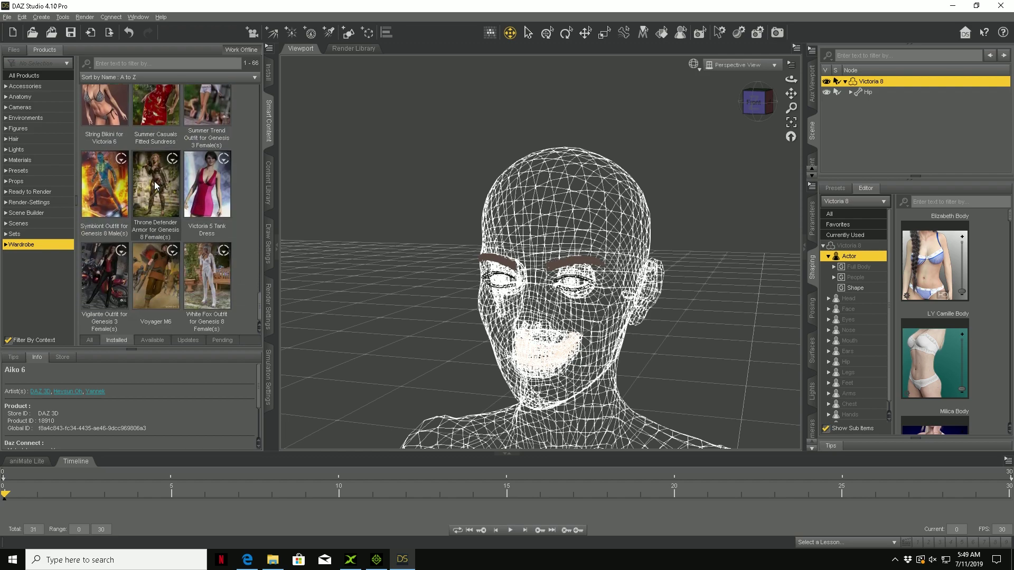
scroll(154, 259, "down", 2)
scroll(157, 259, "up", 2)
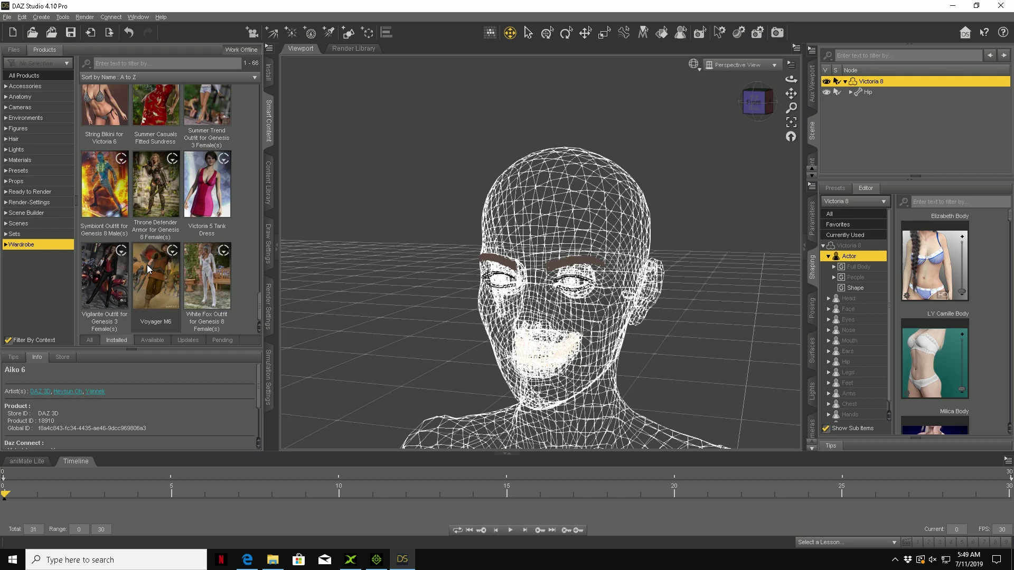
scroll(150, 266, "up", 6)
scroll(148, 270, "up", 10)
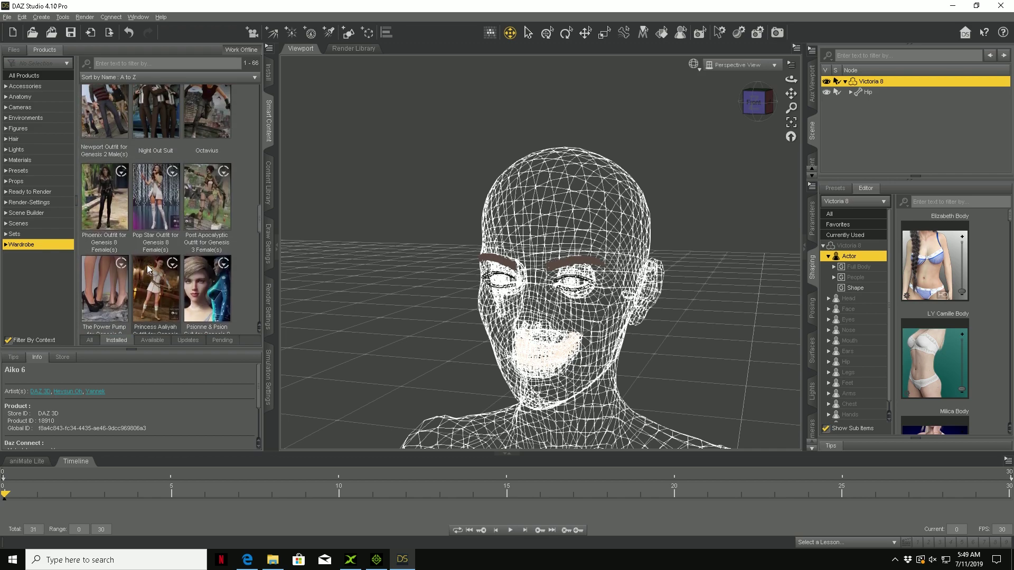
scroll(148, 270, "up", 7)
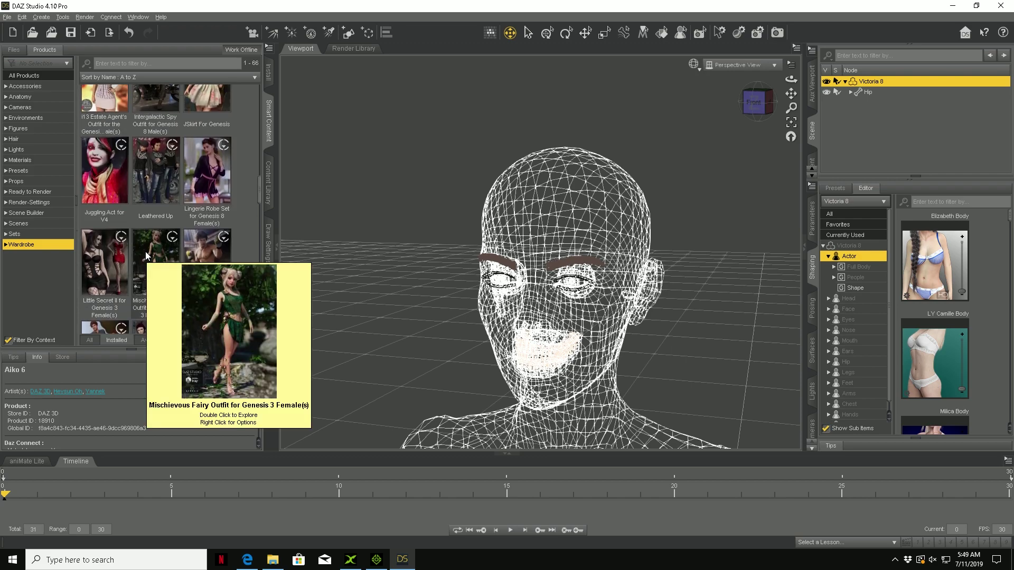
scroll(147, 255, "up", 5)
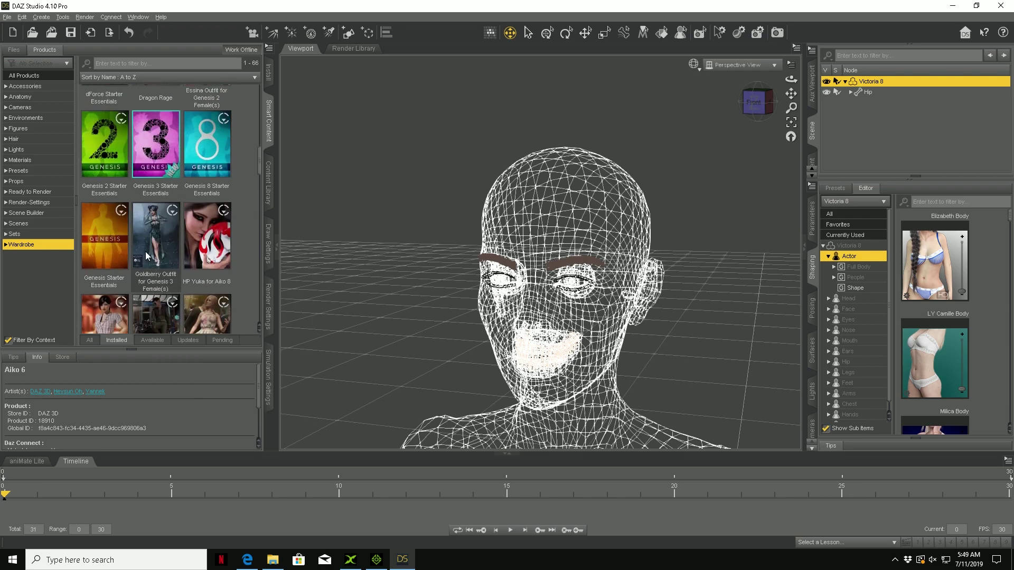
scroll(147, 256, "up", 5)
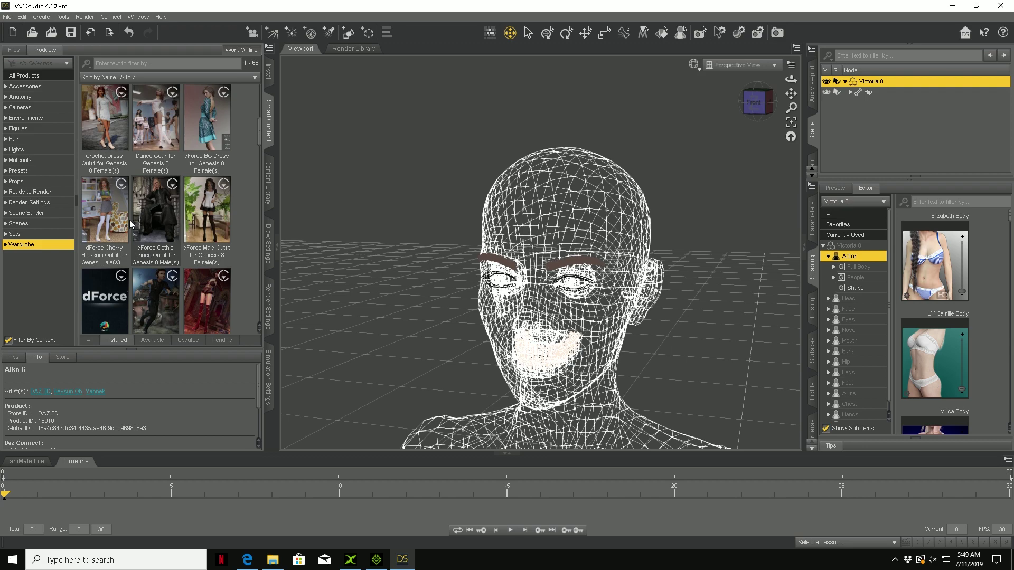
- Fit Crochet Dress - Dress from the Crochet Dress Outfit onto Victoria 8
double_click(87, 106)
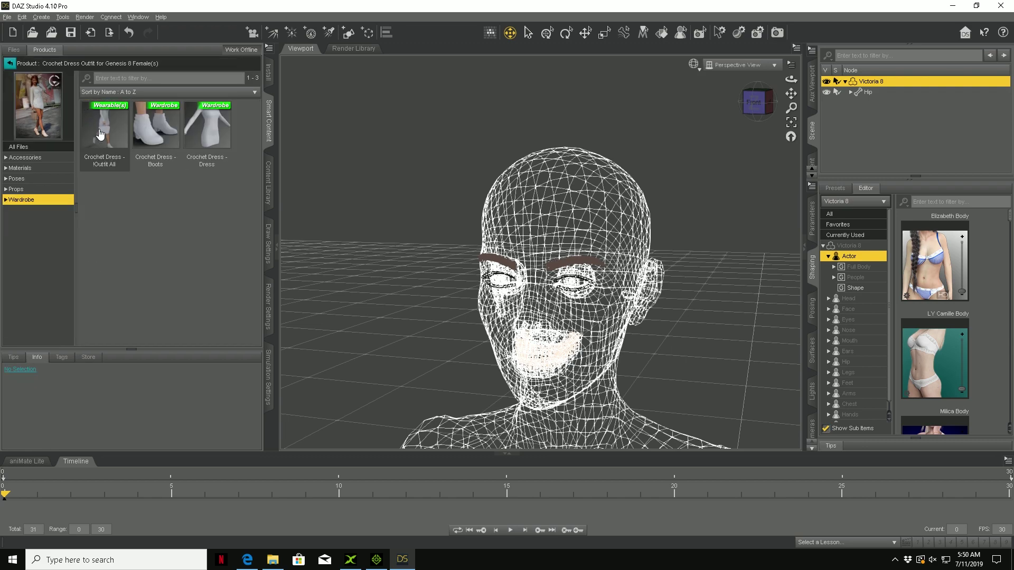
double_click(196, 138)
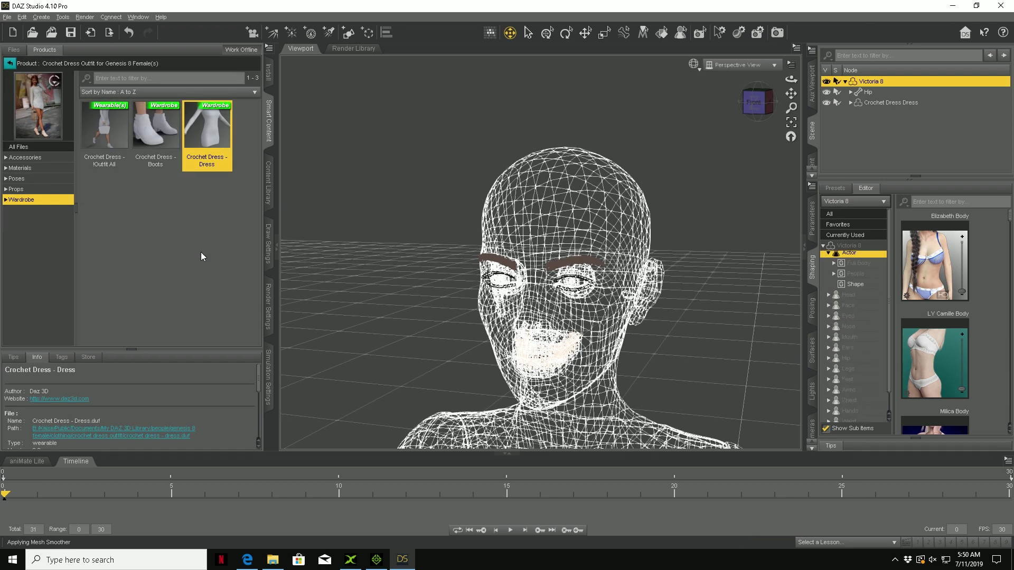
left_click(846, 82)
left_click(844, 82)
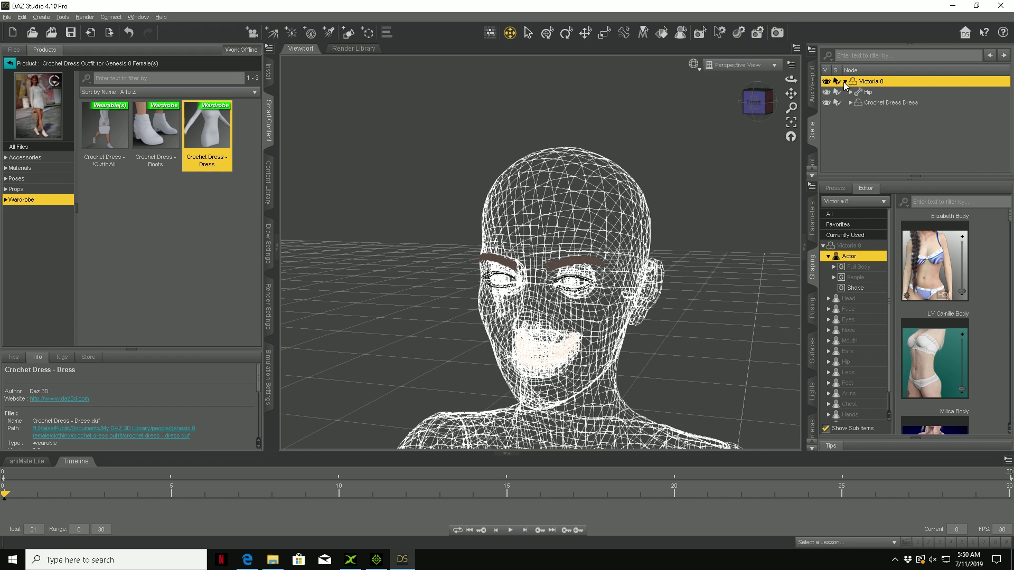
- Merge the fitted dress into Victoria 8's geometry with Merge Fitted Figure(s) Geometry
left_click(5, 17)
left_click(9, 30)
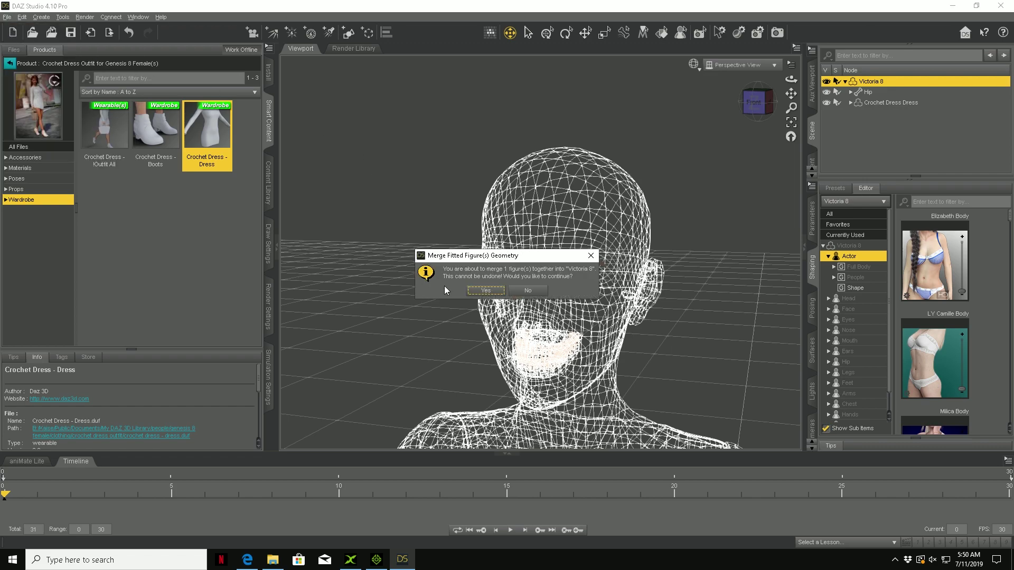
left_click(484, 291)
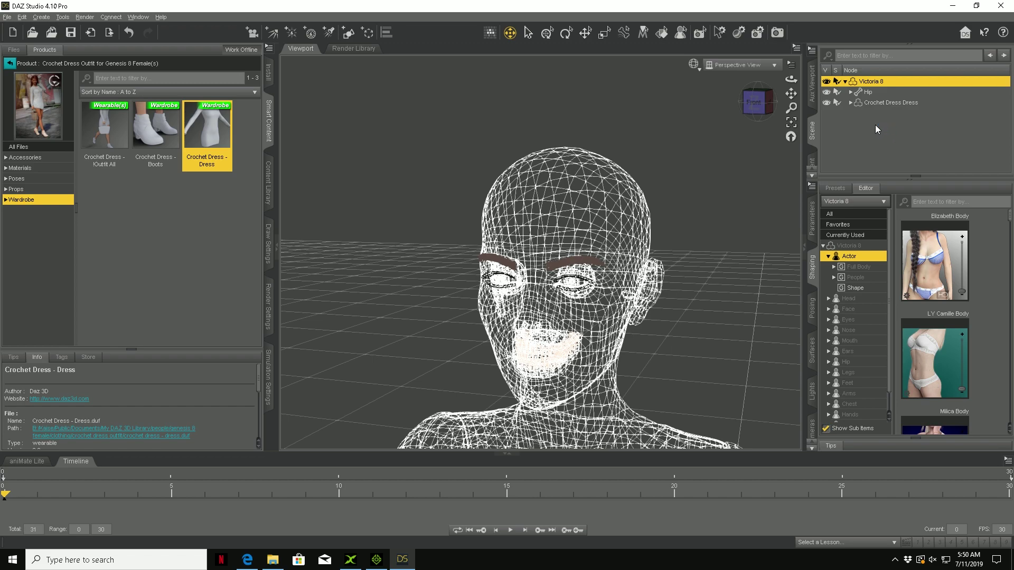
left_click(507, 291)
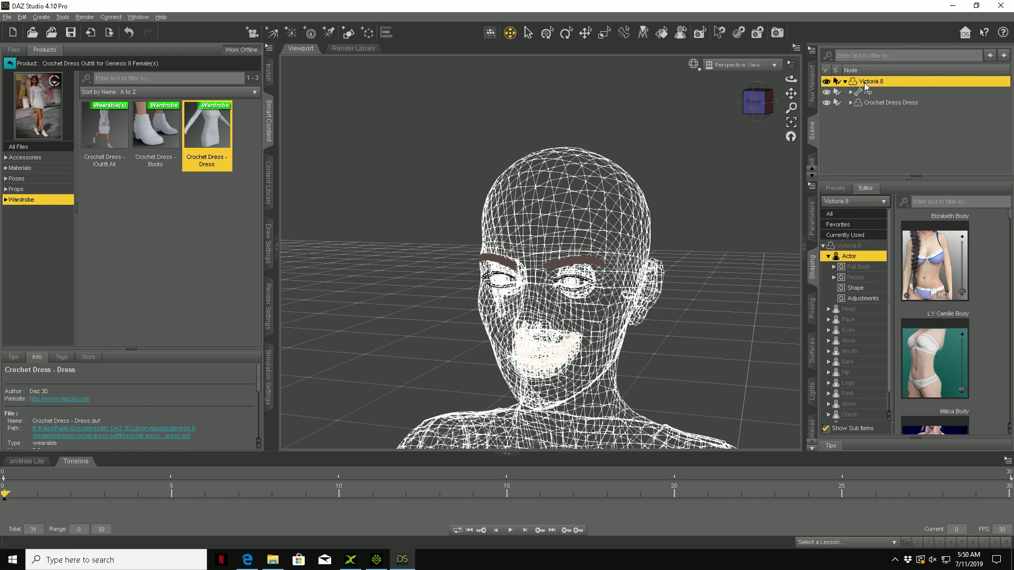
- Delete the separate Crochet Dress Dress node and select Victoria 8
left_click(844, 81)
left_click(844, 81)
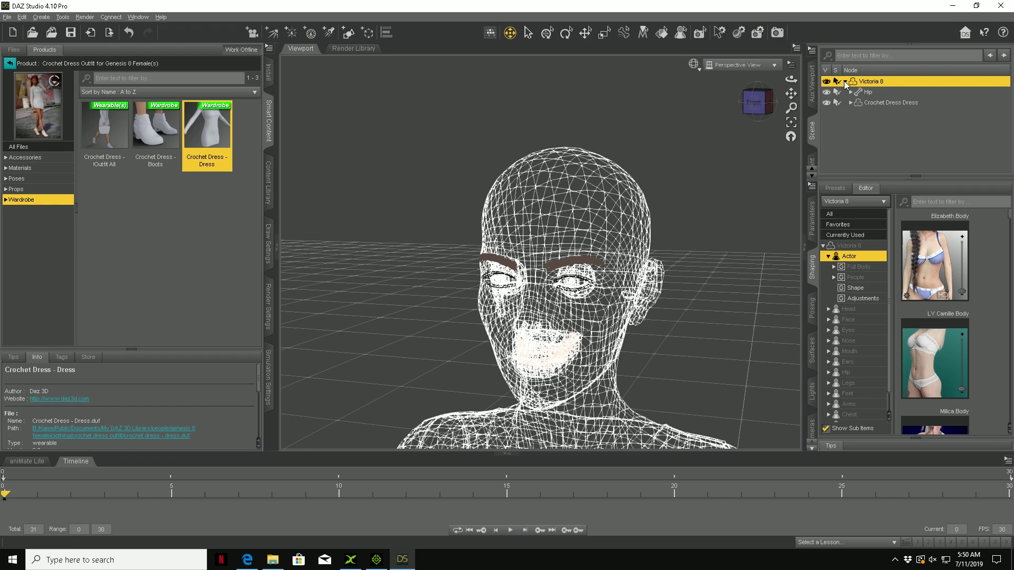
right_click(874, 100)
left_click(881, 132)
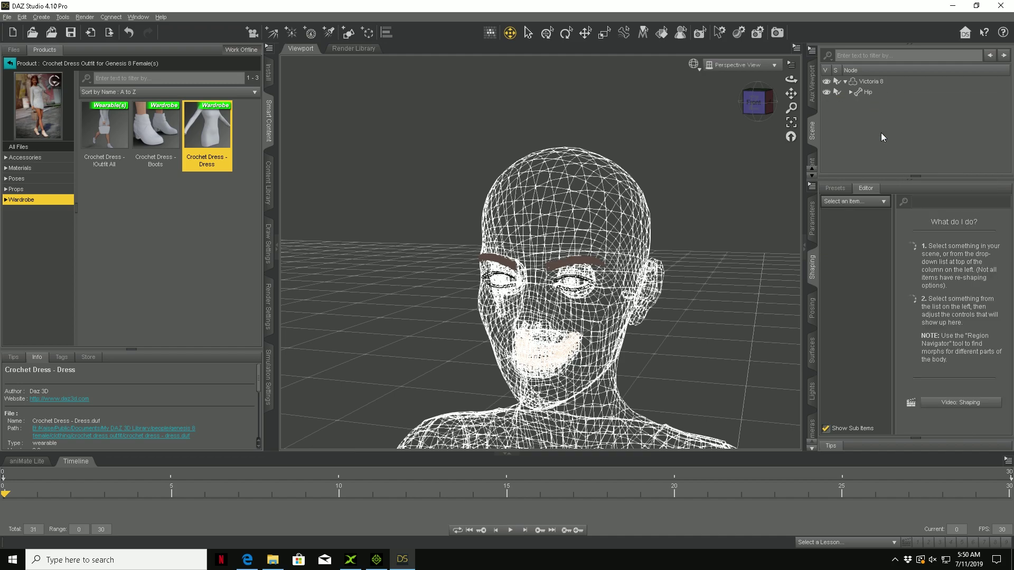
left_click(863, 82)
- Switch the viewport to Texture Shaded and frame the textured Victoria 8
scroll(570, 151, "up", 5)
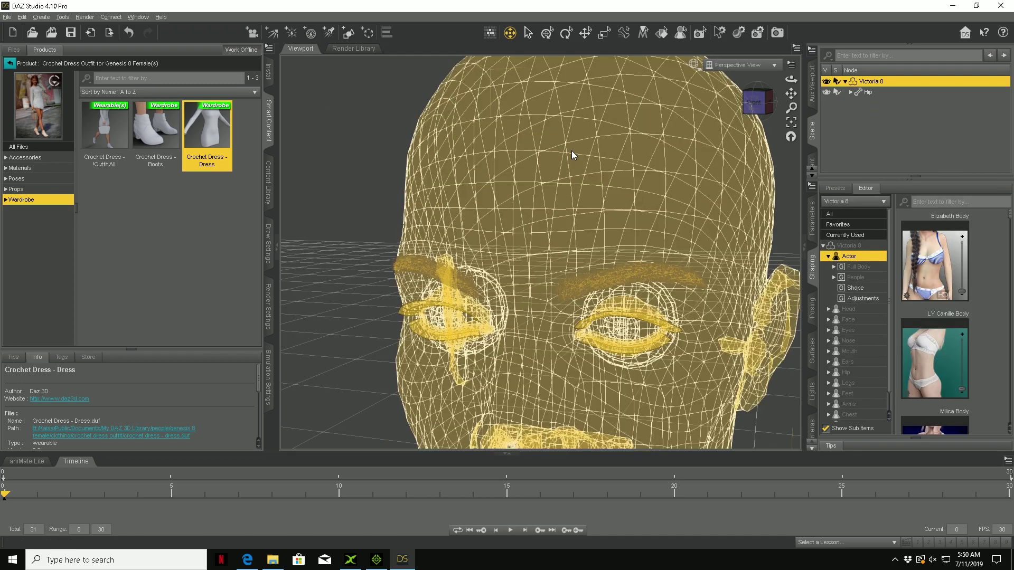
scroll(572, 150, "down", 8)
left_click(694, 64)
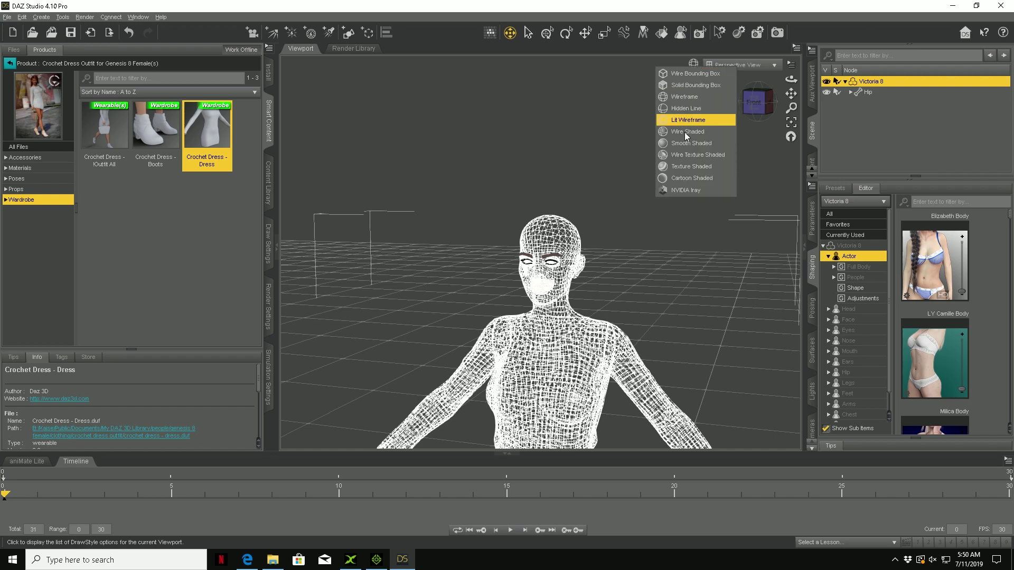
left_click(679, 166)
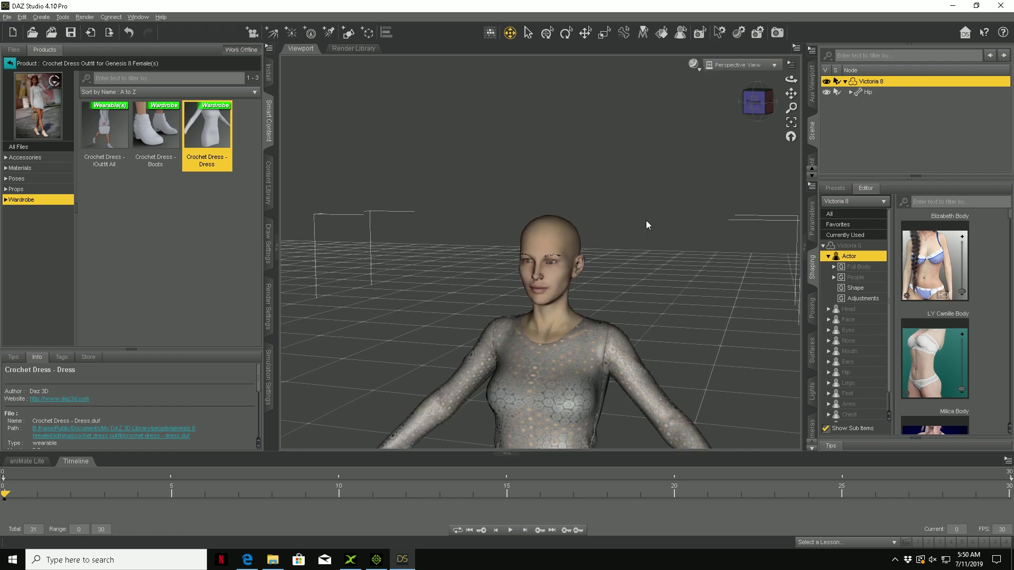
scroll(732, 193, "down", 4)
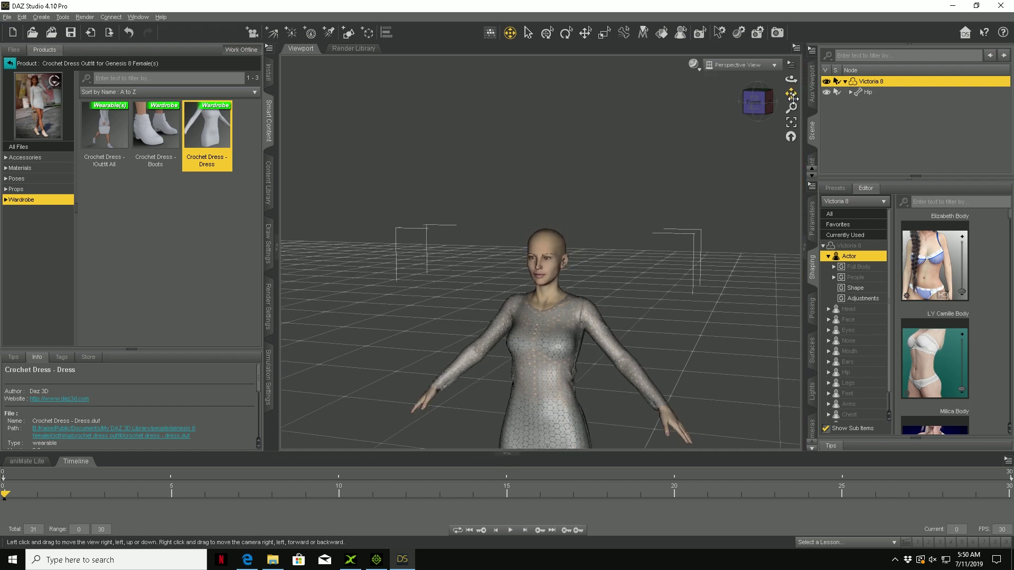
left_click_drag(790, 93, 723, 224)
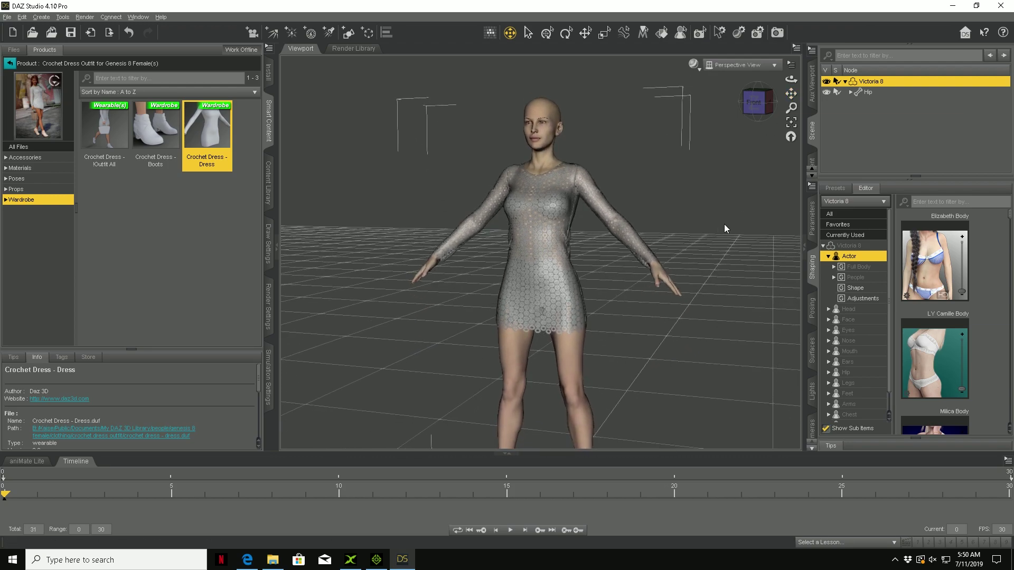
scroll(724, 224, "up", 1)
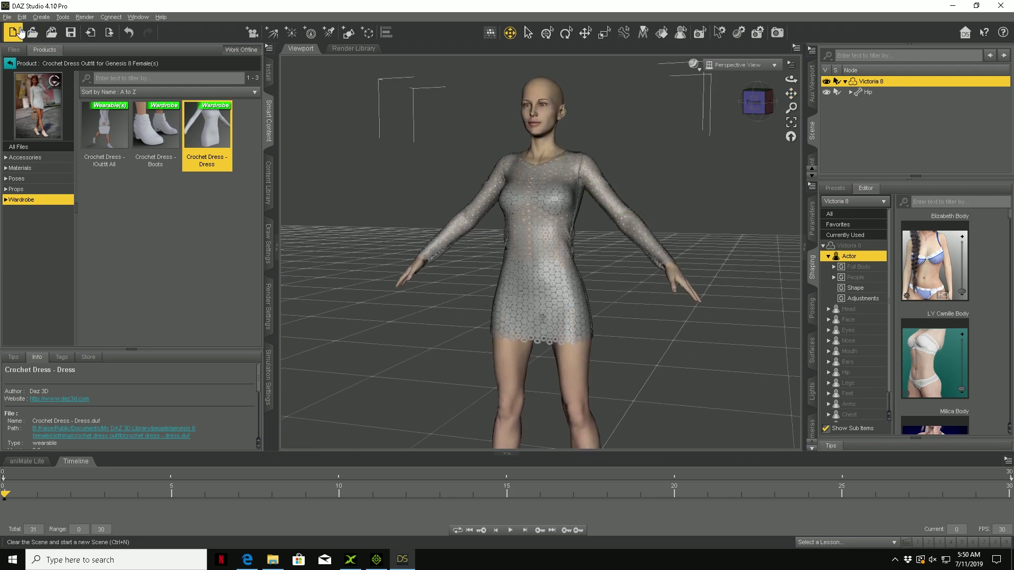
- Select all of Victoria 8 and load the animation, adding frames so the timeline fits it
left_click(8, 17)
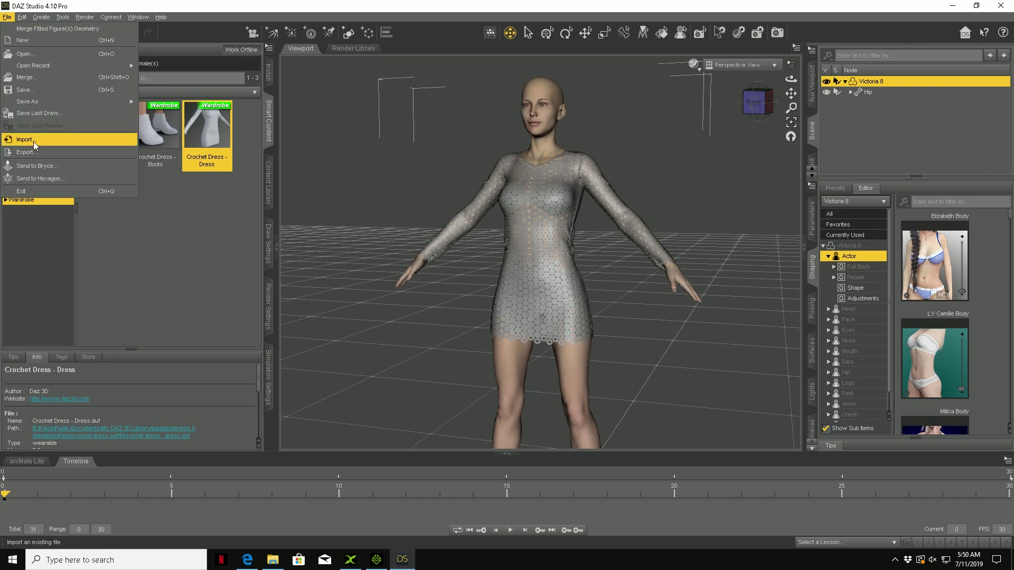
right_click(859, 80)
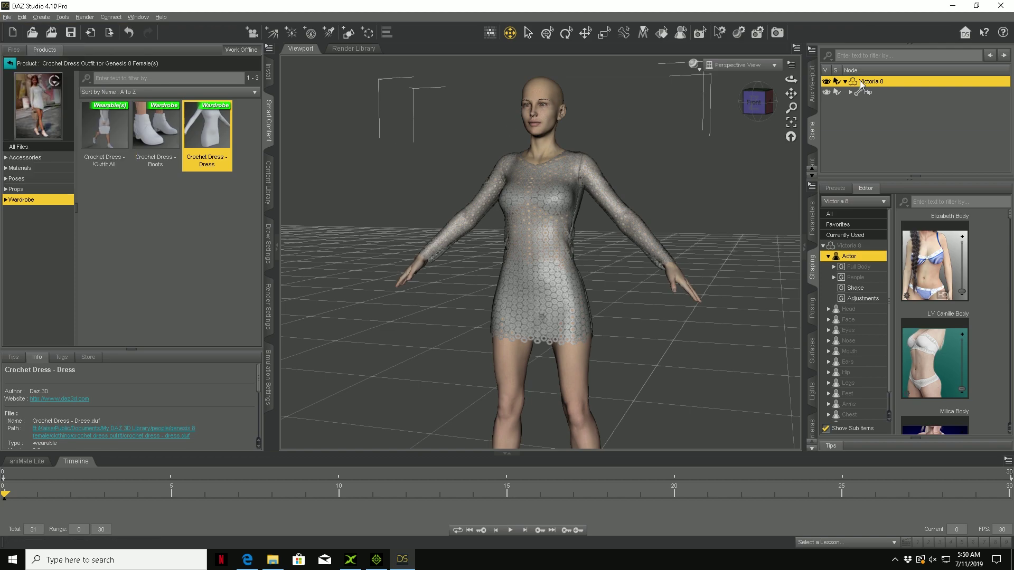
mouse_move(865, 90)
left_click(828, 90)
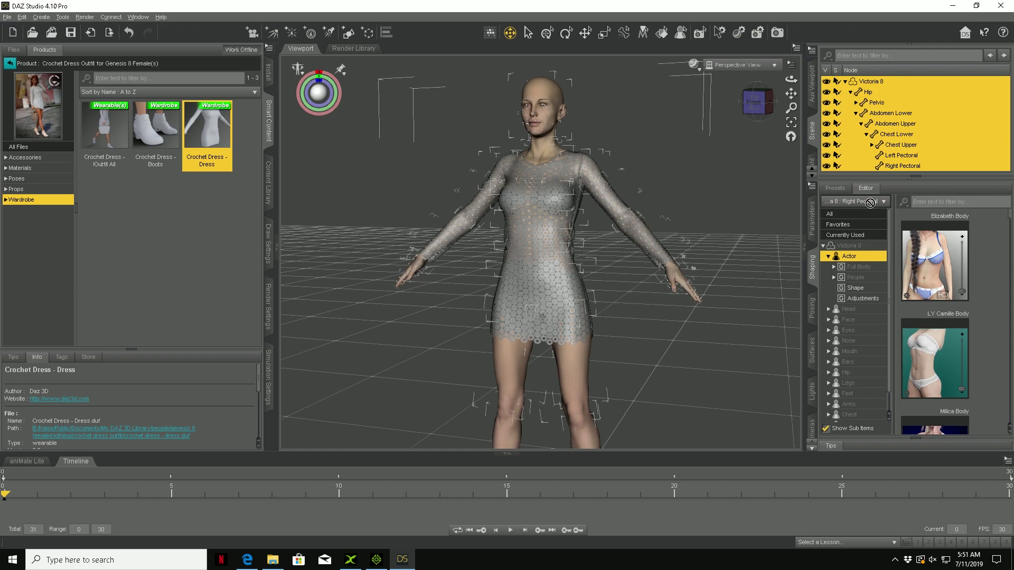
left_click(534, 136)
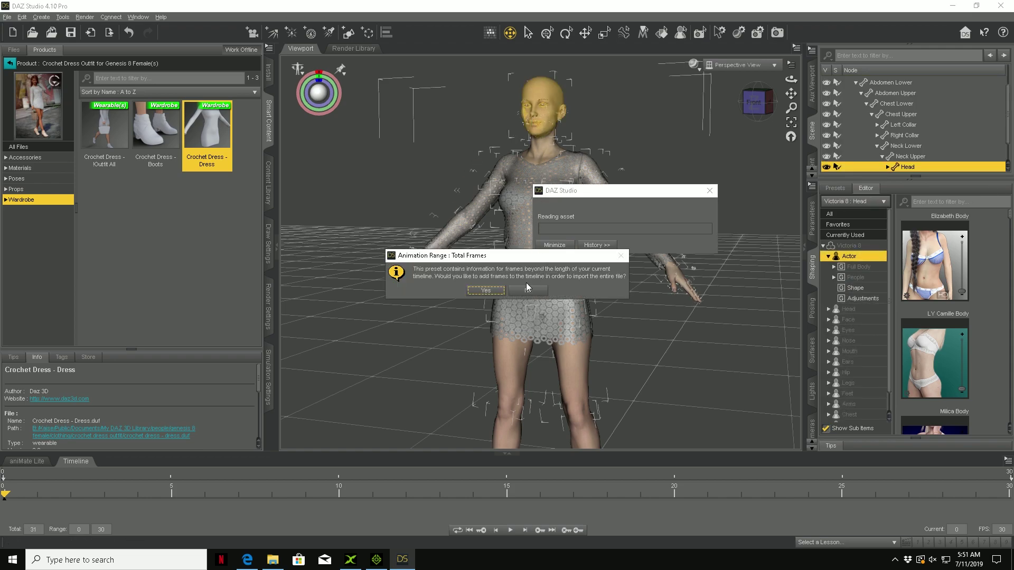
left_click(483, 291)
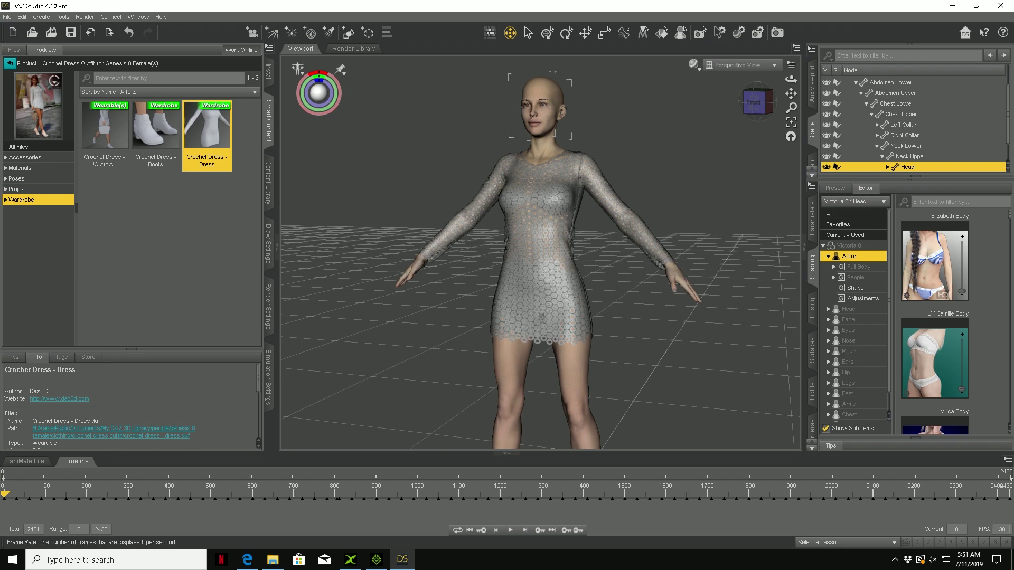
- Set the frame rate to 1 FPS so the timeline spans 82 frames, and reselect Victoria 8
type("1")
key("Return")
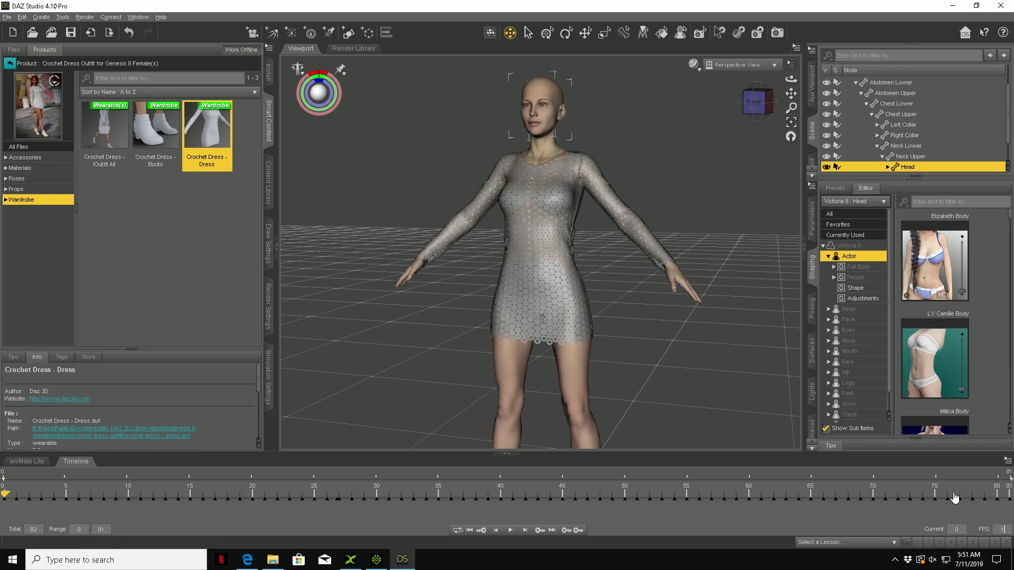
left_click(7, 17)
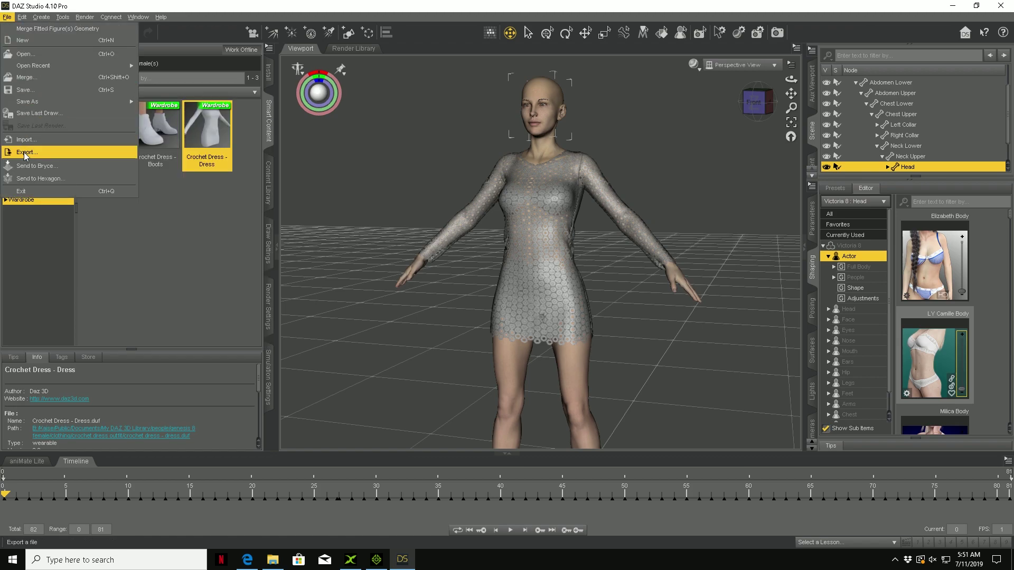
scroll(871, 127, "up", 1)
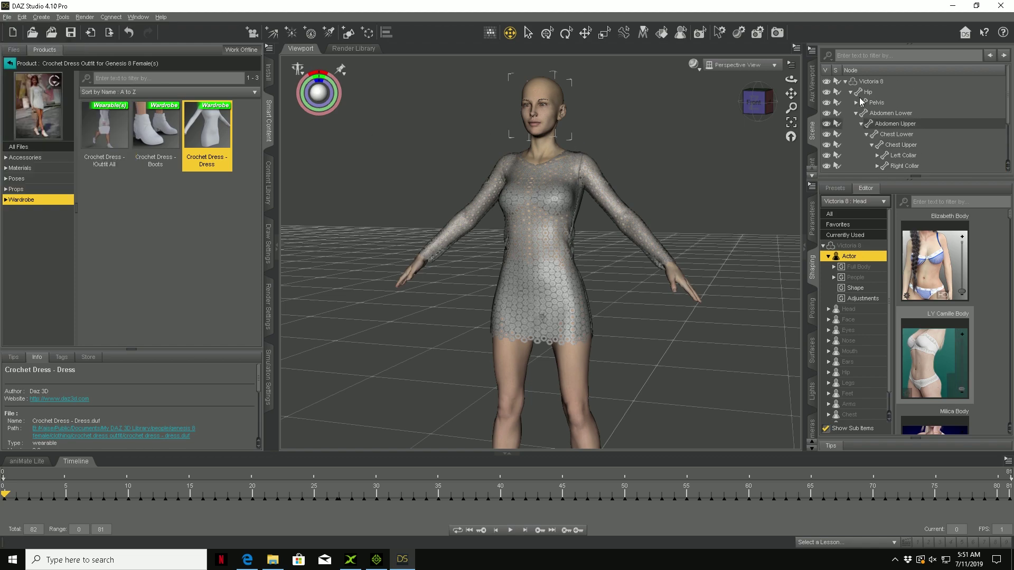
left_click(864, 81)
- Select Victoria 8's whole hierarchy and export it as FBX, overwriting vic.fbx in Exports
right_click(865, 83)
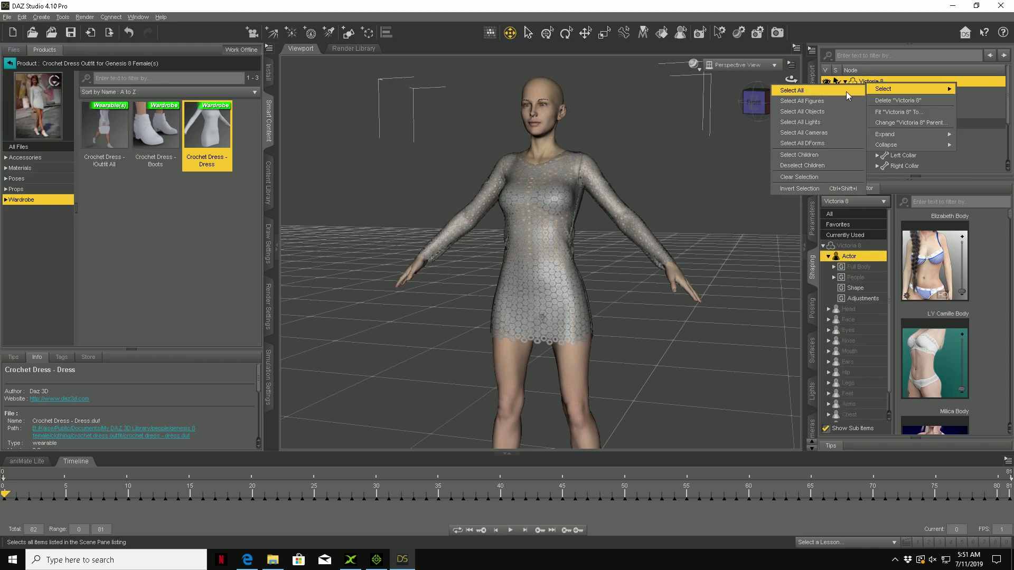
left_click(808, 95)
left_click(7, 16)
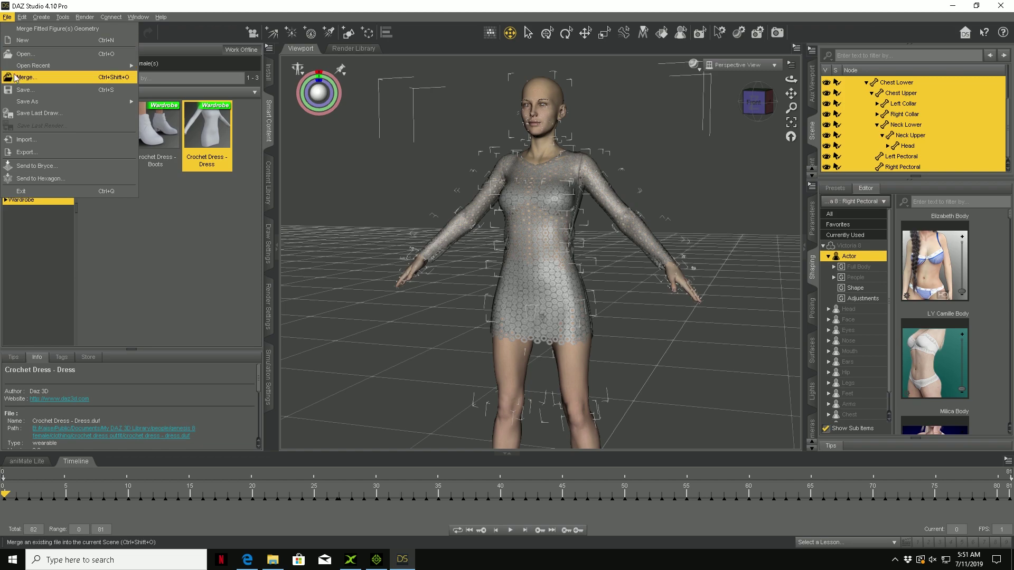
left_click(25, 152)
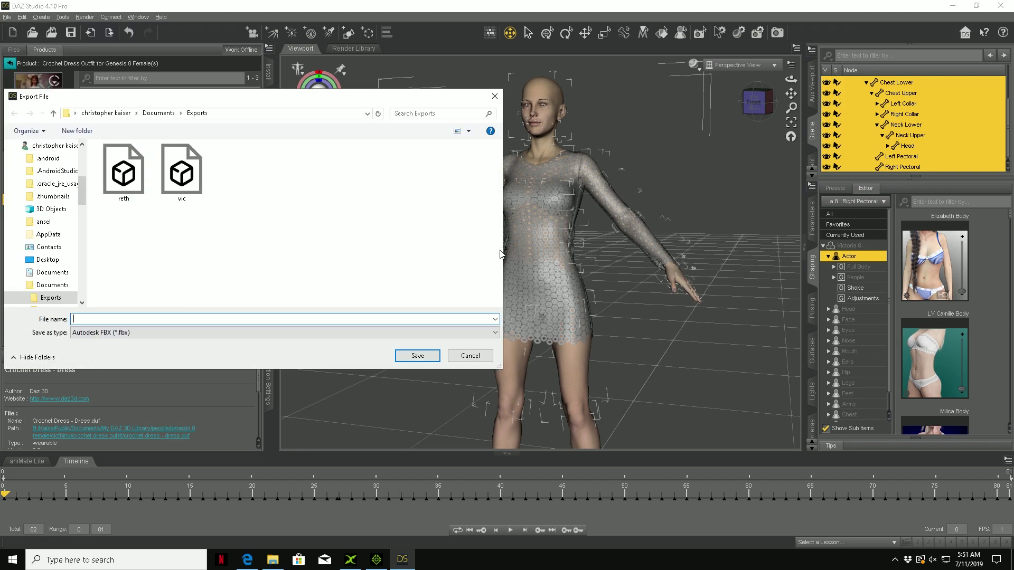
left_click(197, 182)
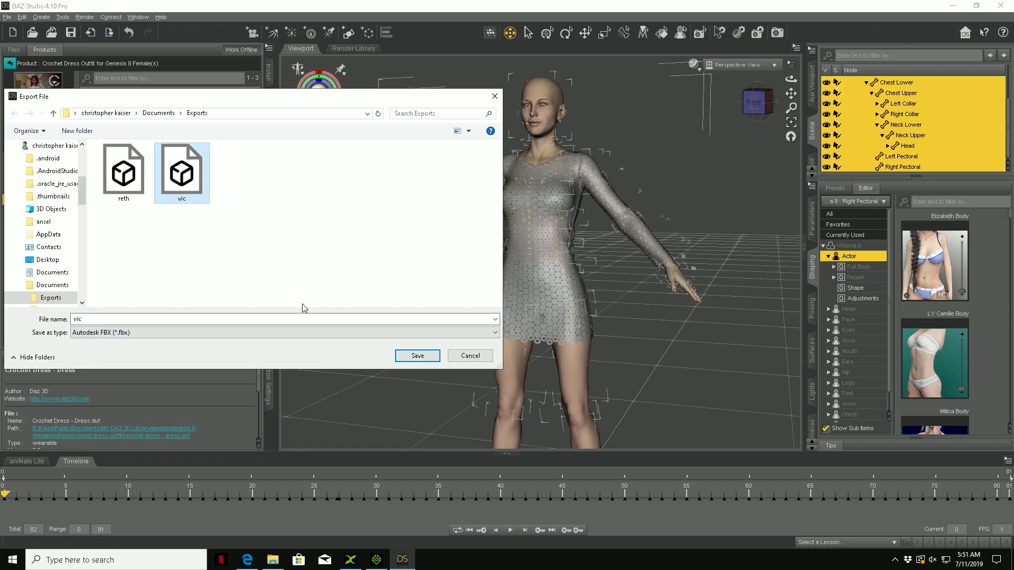
left_click(413, 357)
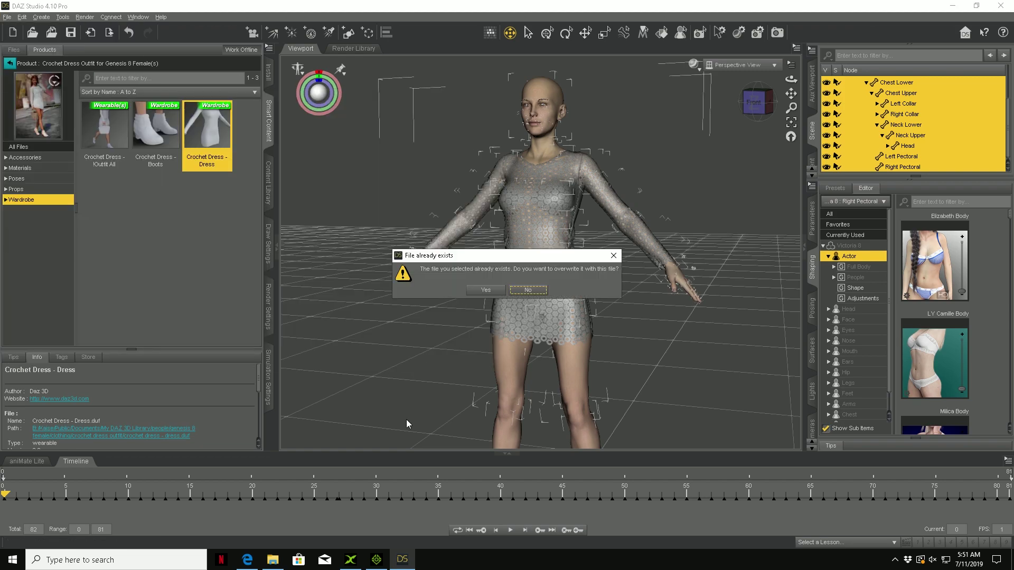
left_click(486, 290)
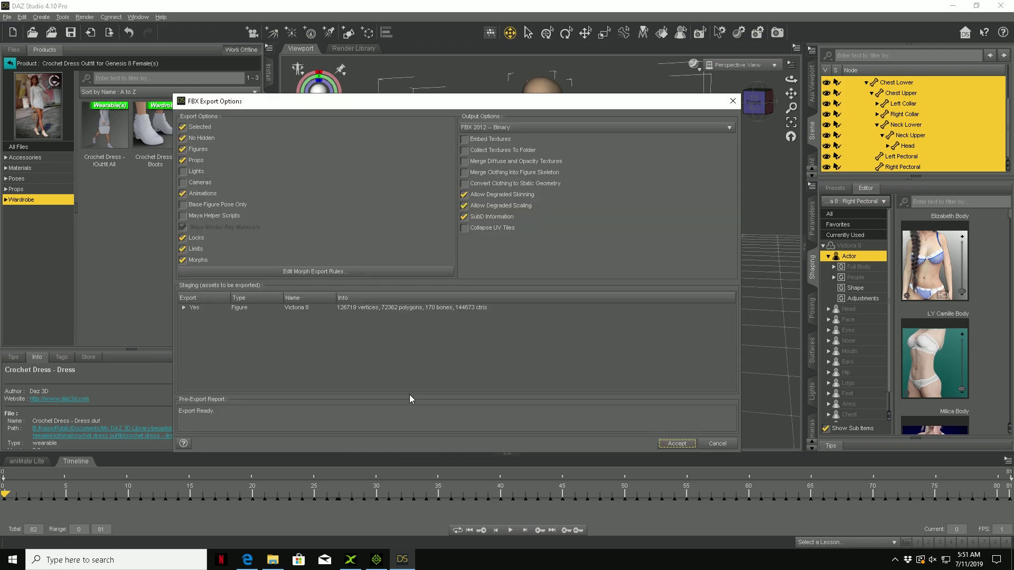
- Expand Victoria 8's morph list in Staging, widen the Name column, and scroll through the morphs
left_click(183, 308)
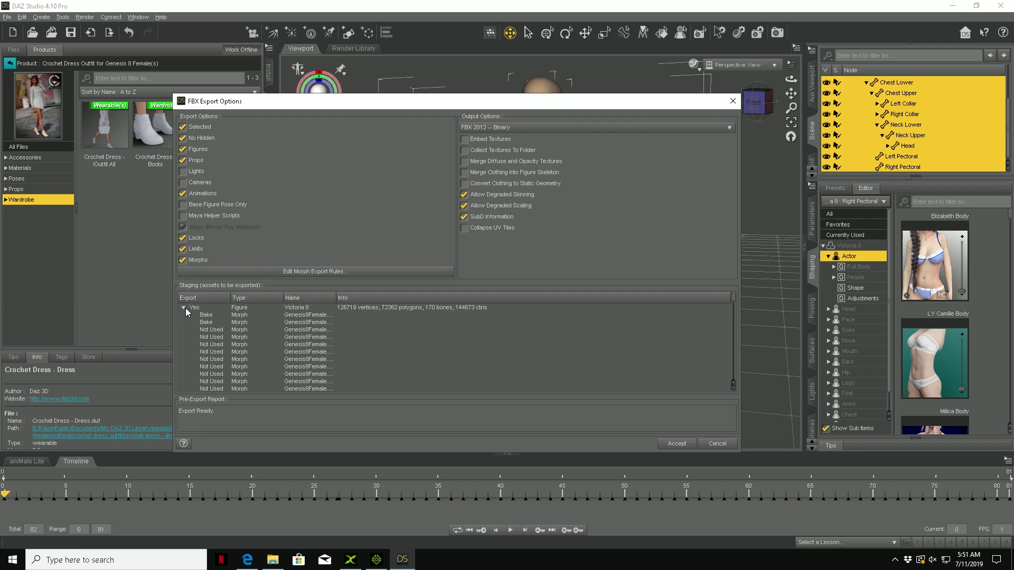
left_click_drag(337, 298, 414, 298)
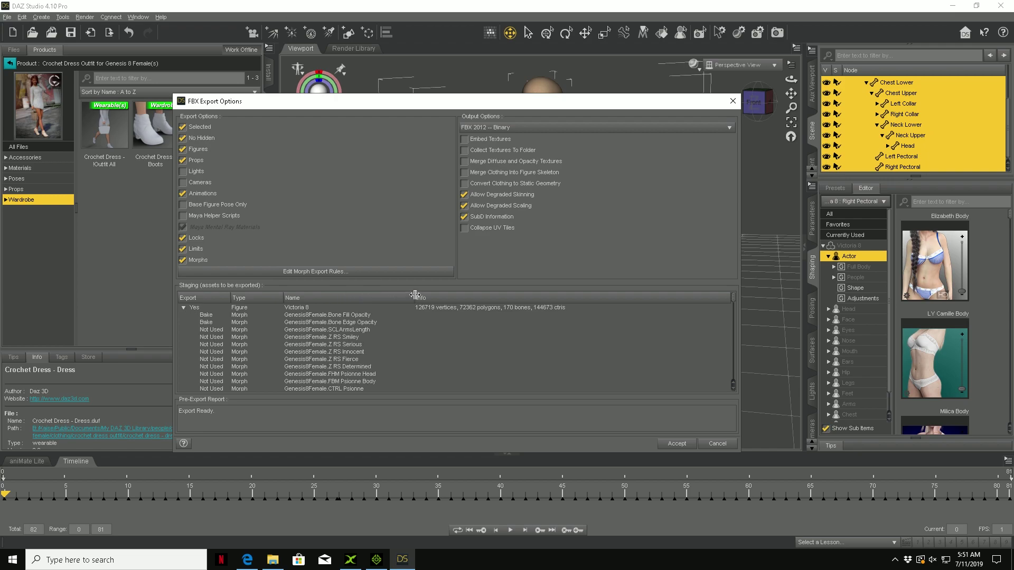
scroll(294, 343, "down", 15)
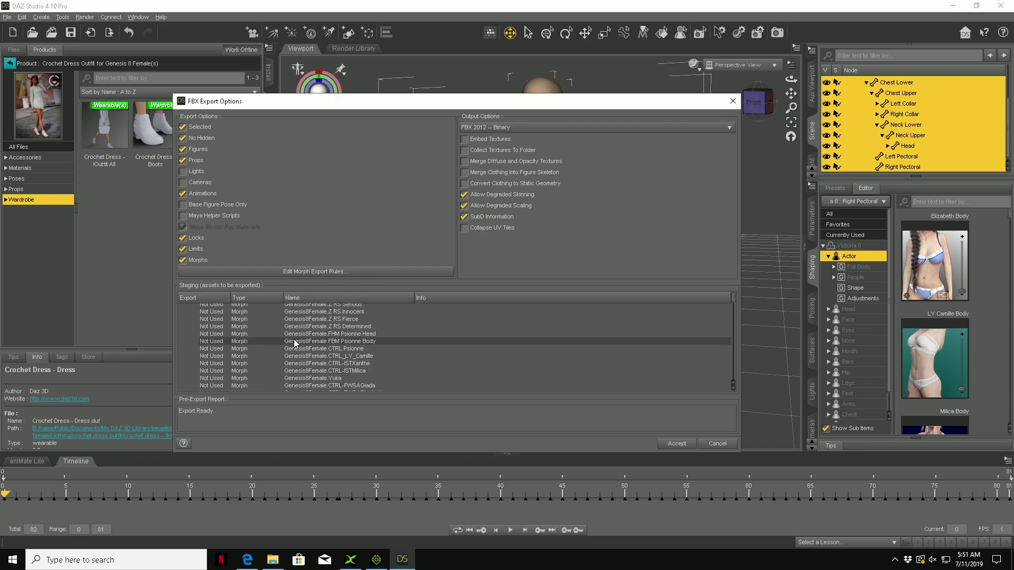
scroll(295, 343, "down", 15)
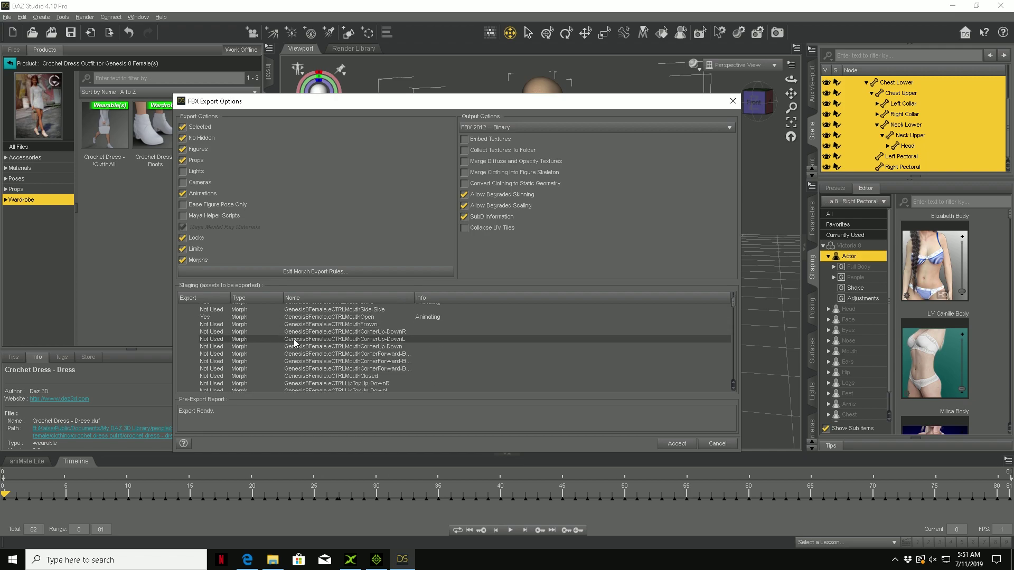
scroll(295, 343, "down", 15)
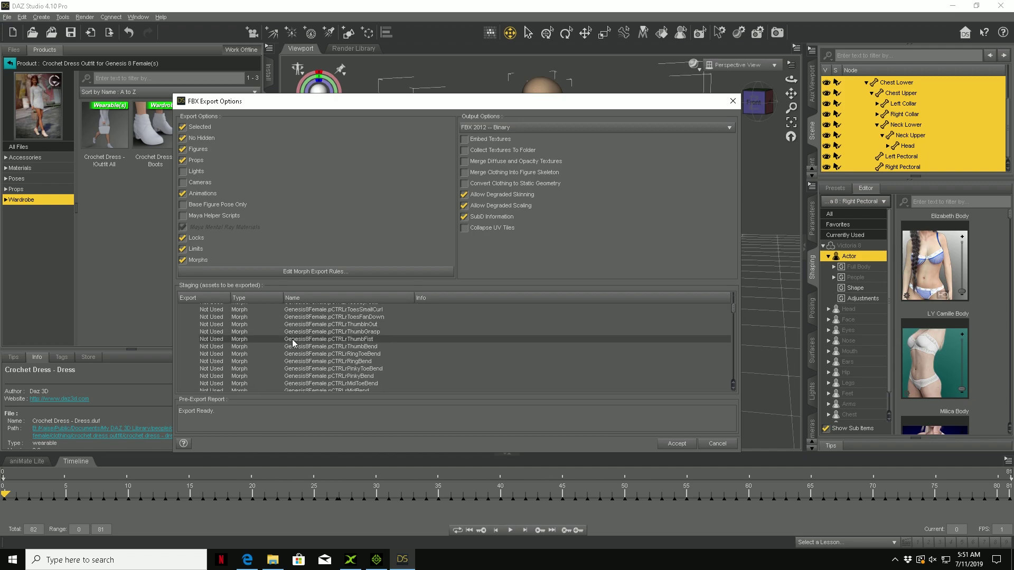
scroll(292, 343, "down", 15)
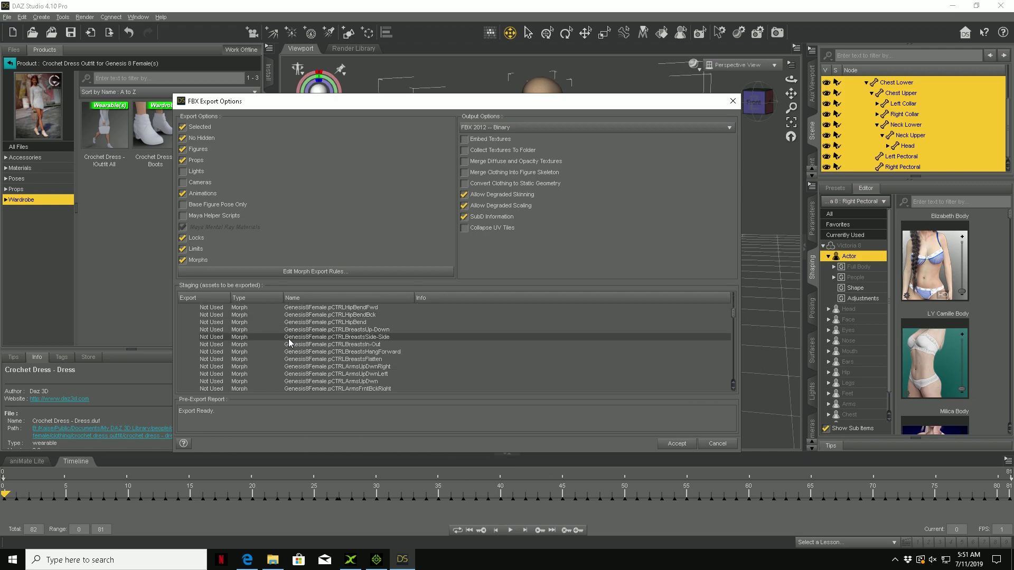
scroll(290, 343, "down", 15)
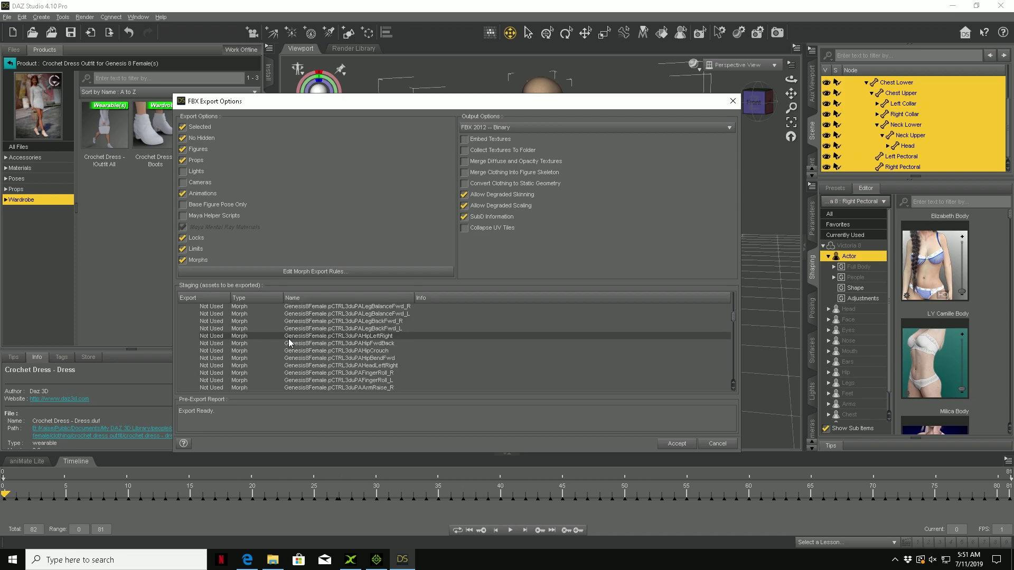
scroll(289, 343, "down", 15)
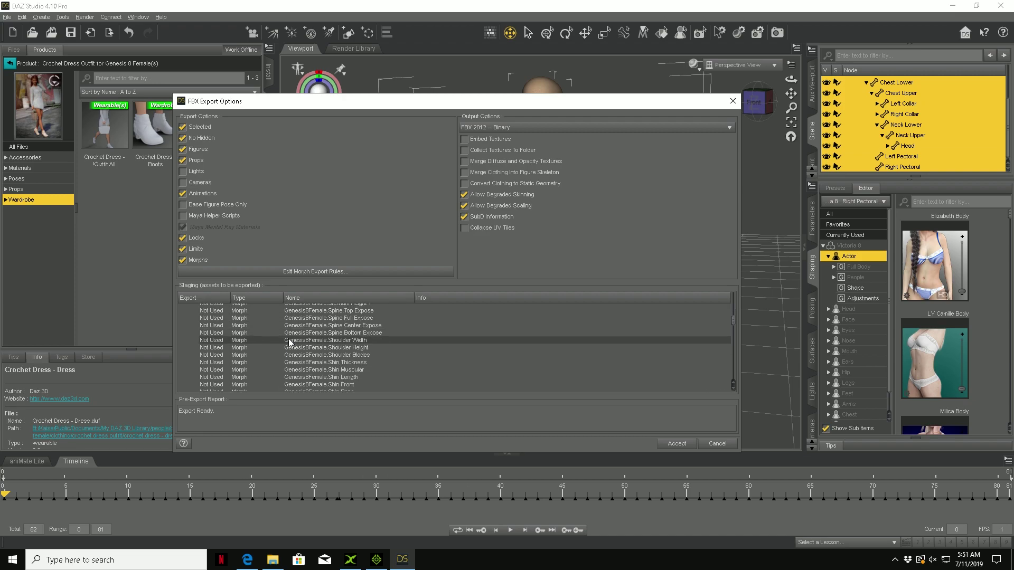
scroll(289, 343, "down", 15)
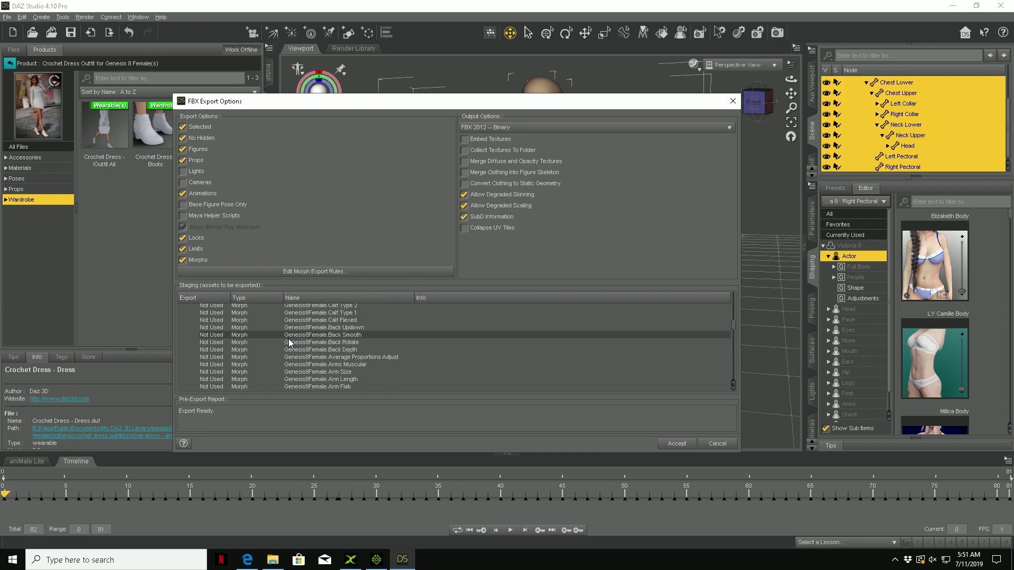
scroll(289, 343, "up", 3)
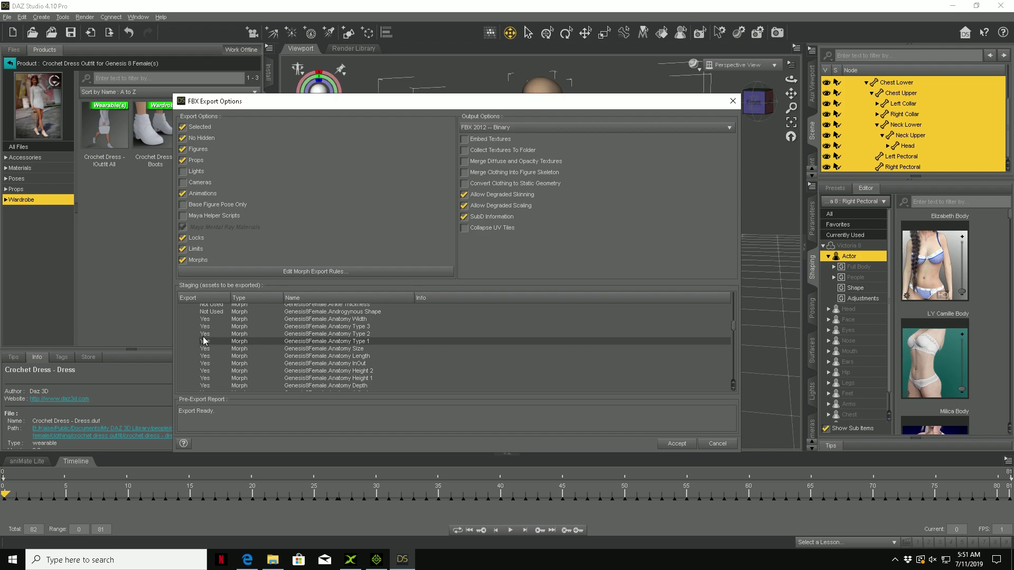
- Accept the FBX Morph Export Rules and the FBX Export Options to write out Victoria 8
left_click(342, 271)
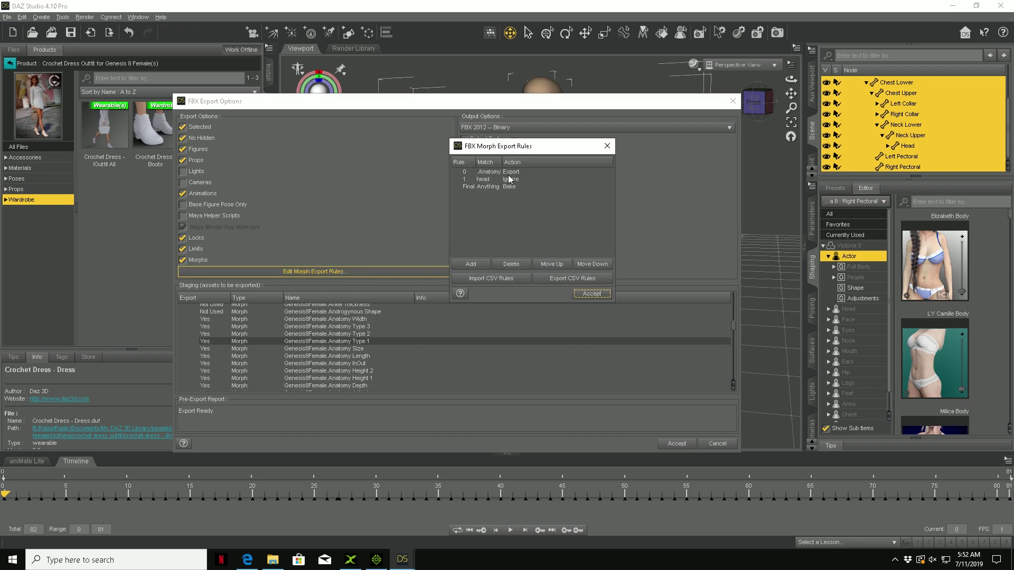
left_click(589, 296)
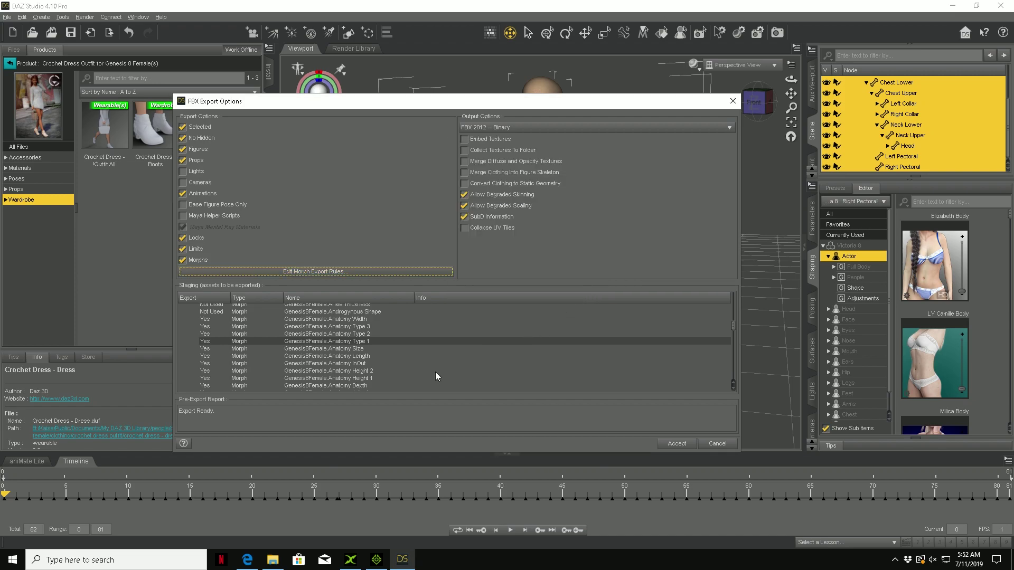
left_click(671, 443)
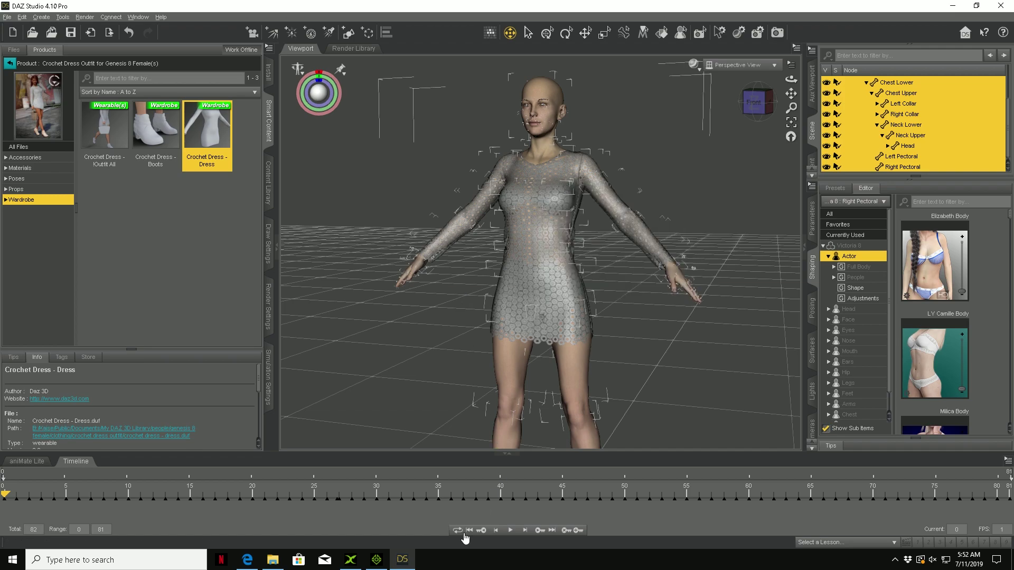
- In 3DXchange, open vic.fbx from the Exports folder and accept the FBX import settings
mouse_move(395, 564)
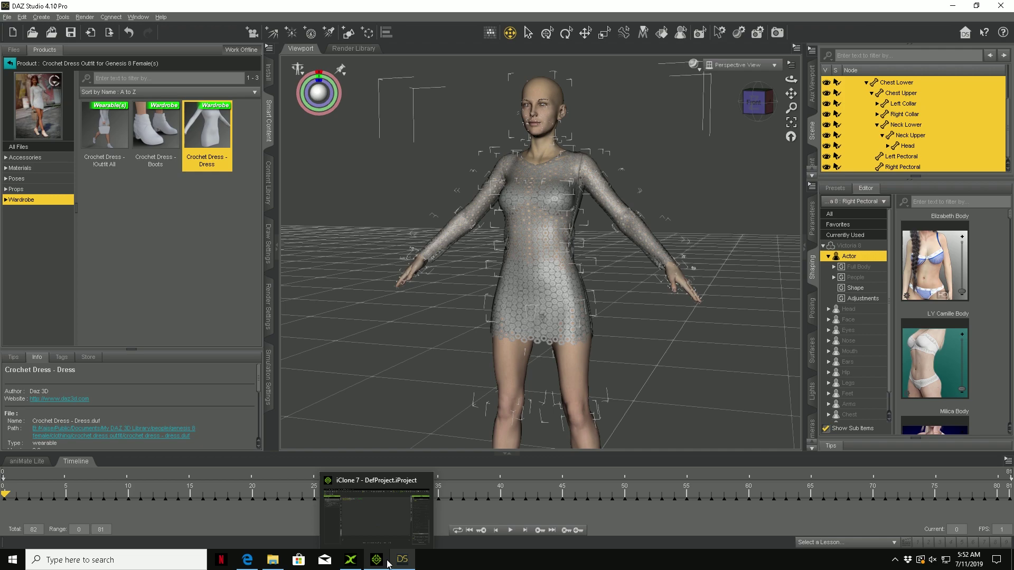
left_click(350, 560)
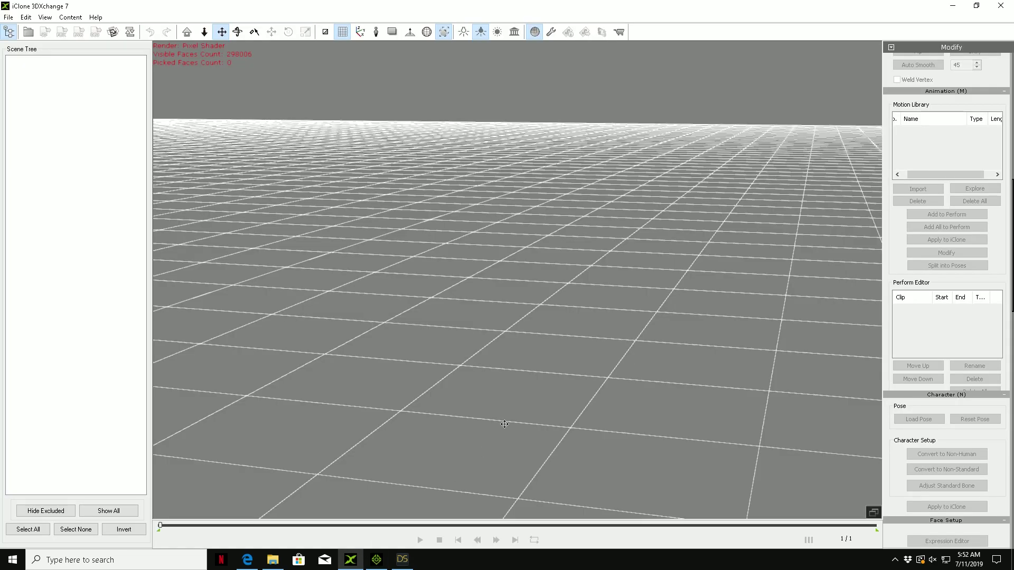
left_click(8, 17)
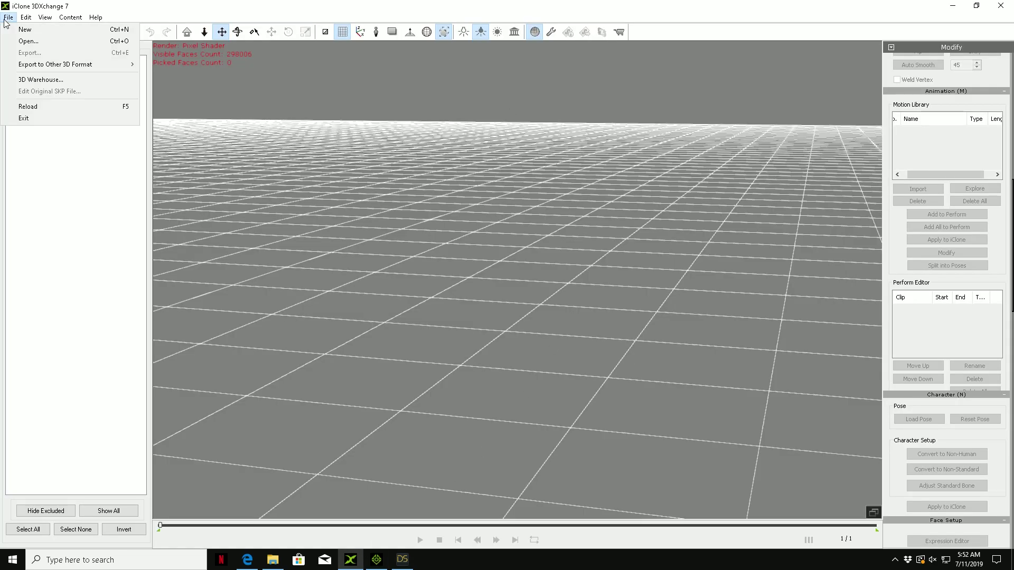
left_click(26, 41)
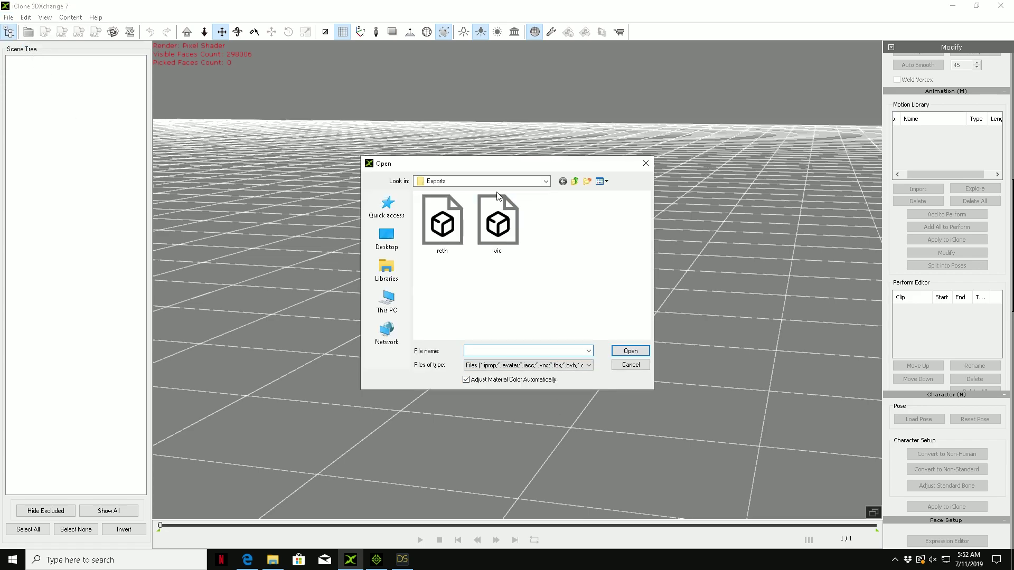
left_click(497, 221)
left_click(625, 352)
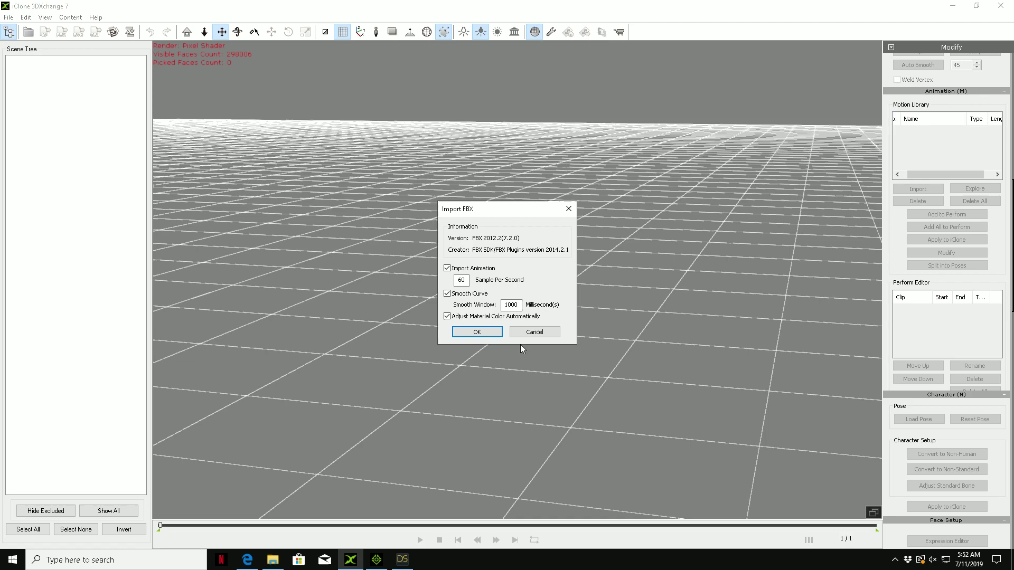
left_click(468, 336)
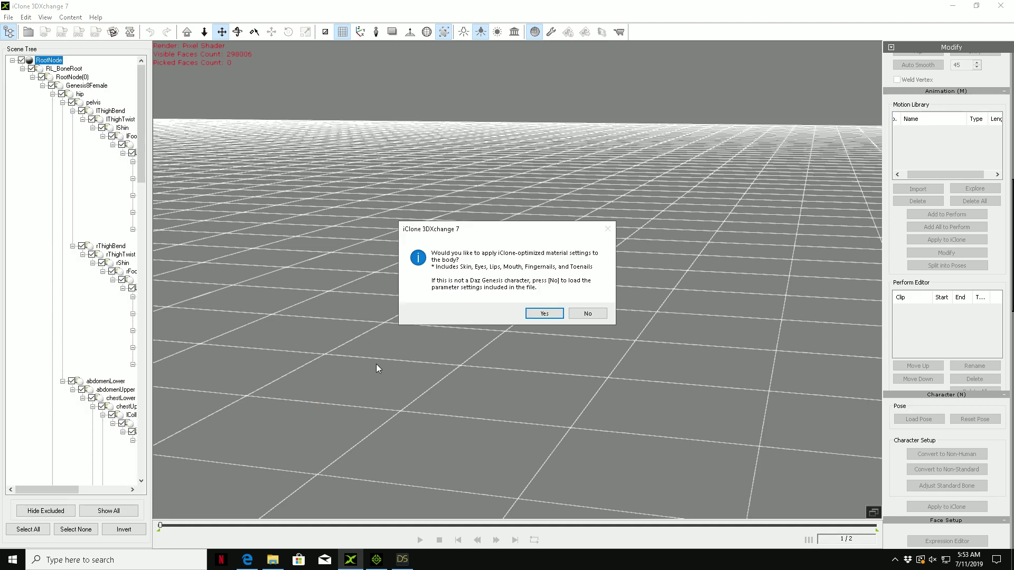
- Apply iClone-optimized body materials, dismiss the match warning, and orbit to face Victoria 8
left_click(530, 314)
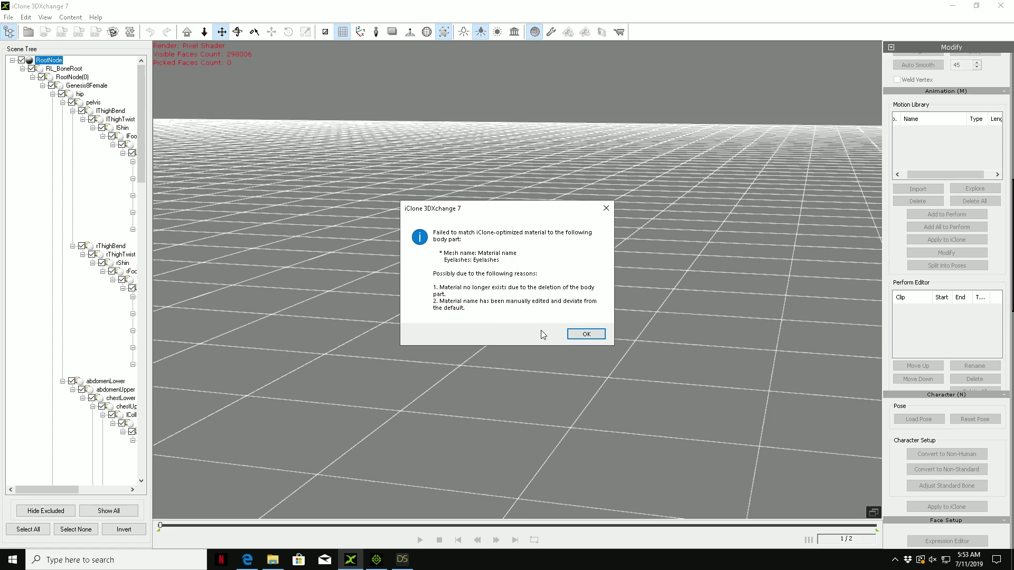
left_click(583, 336)
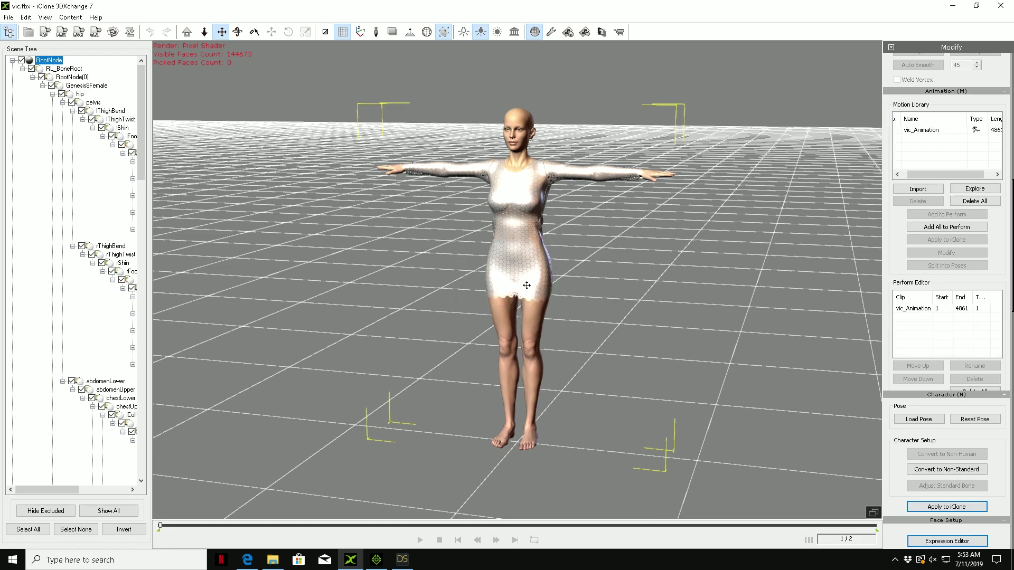
scroll(658, 319, "up", 4)
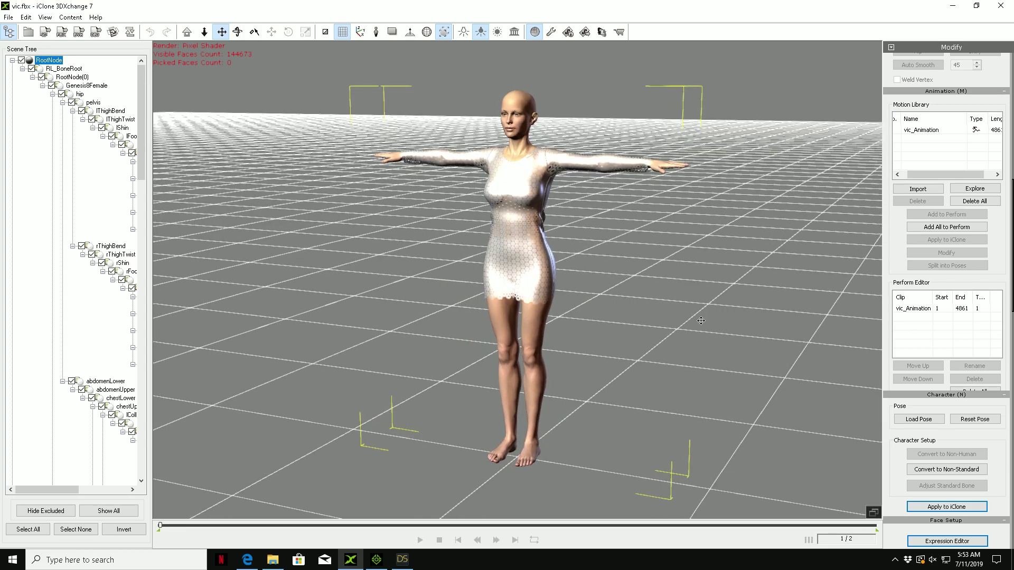
right_click_drag(786, 300, 889, 140)
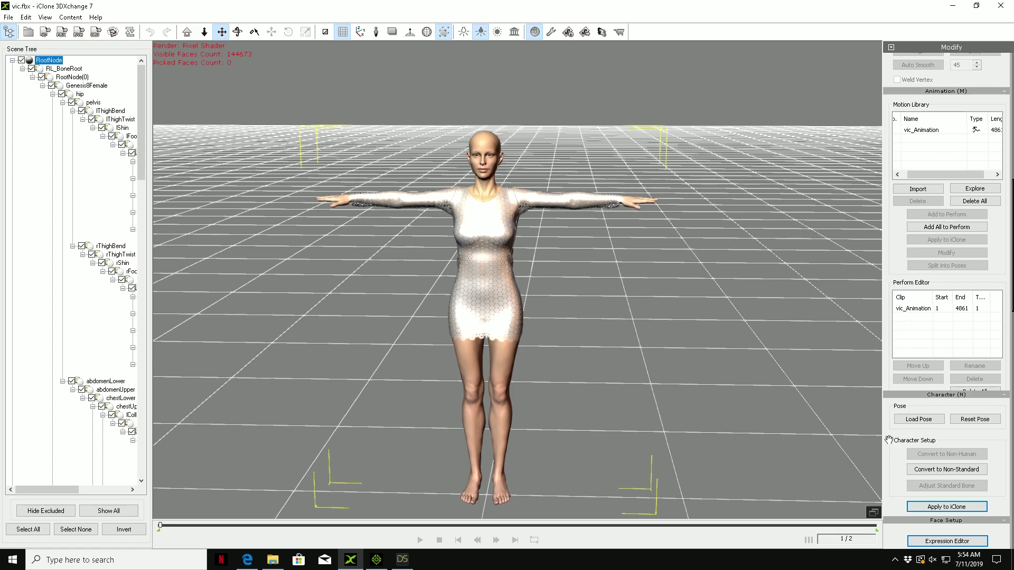
scroll(888, 439, "down", 3)
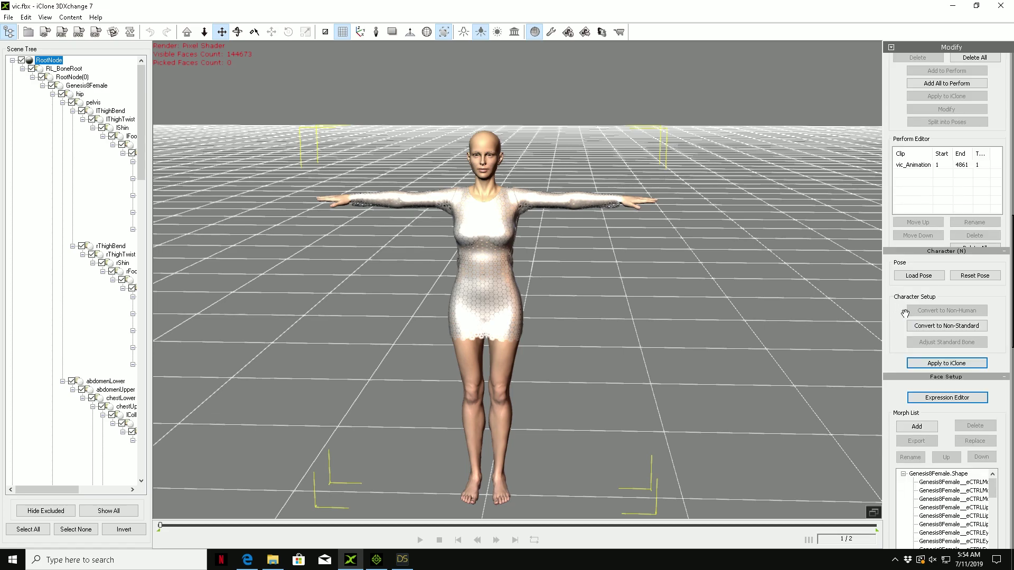
- Start the Non-Standard conversion and select rPectoral among the unused bones in the bone tags
left_click(922, 331)
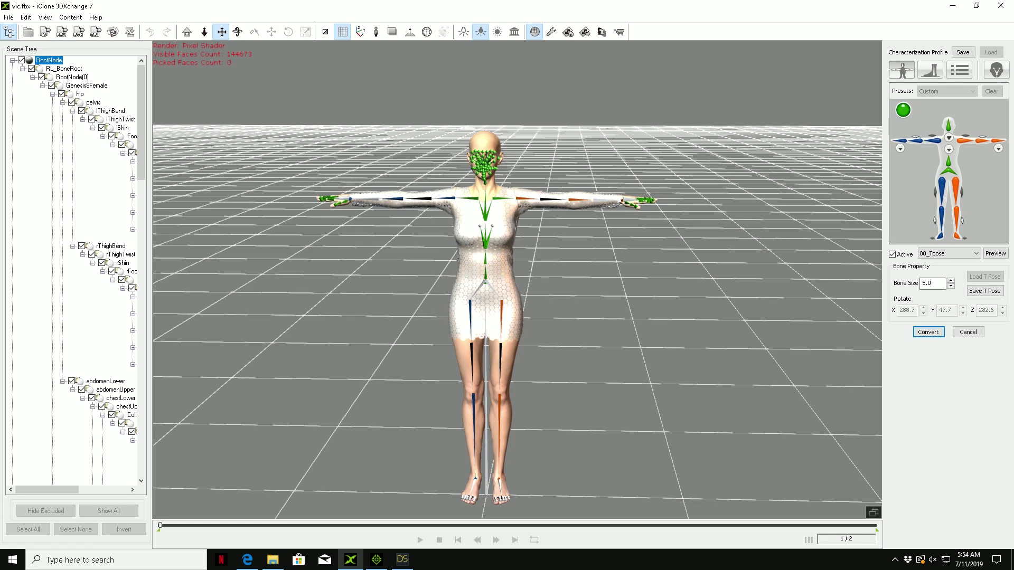
left_click(993, 74)
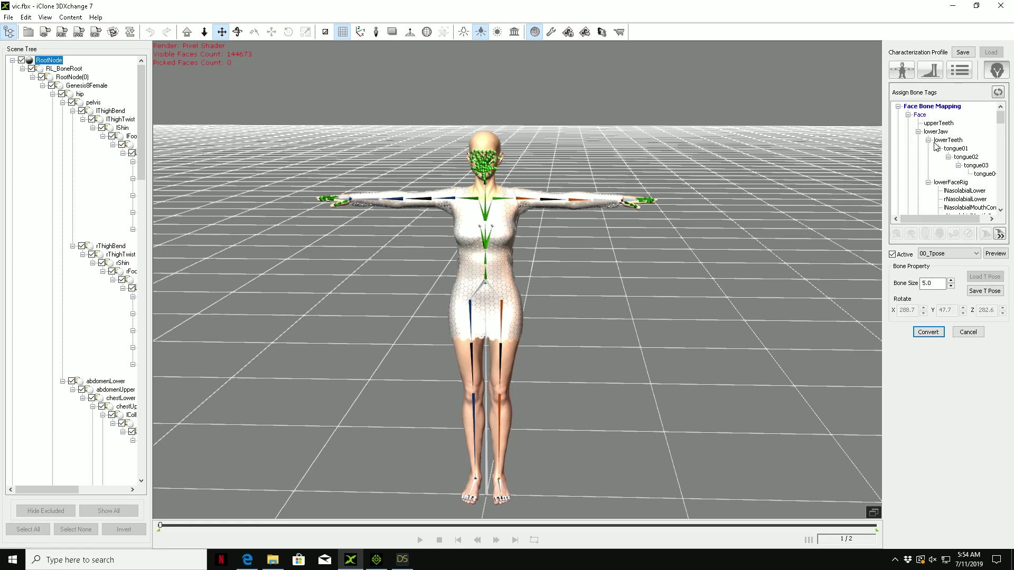
scroll(935, 146, "down", 10)
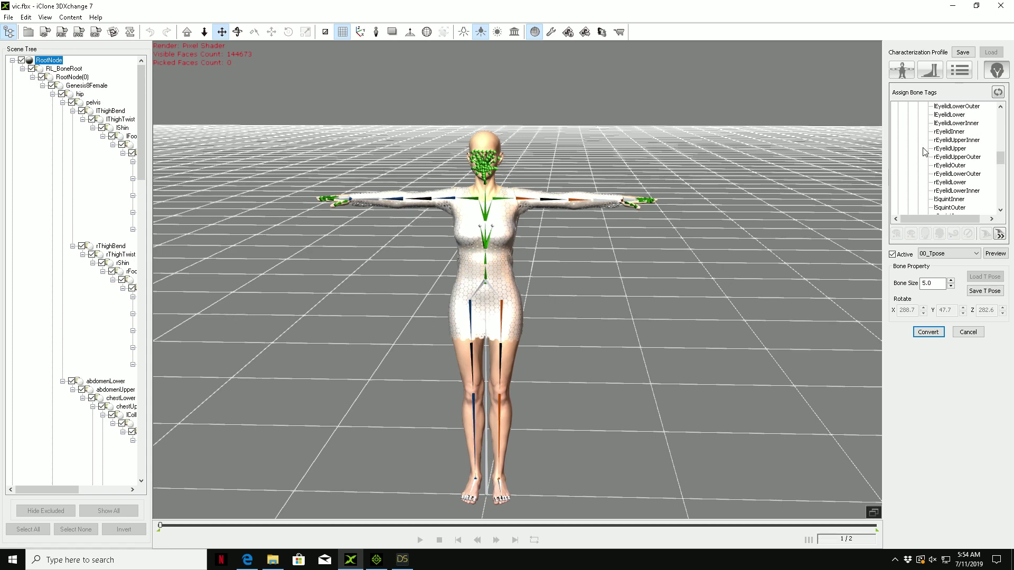
scroll(925, 152, "down", 10)
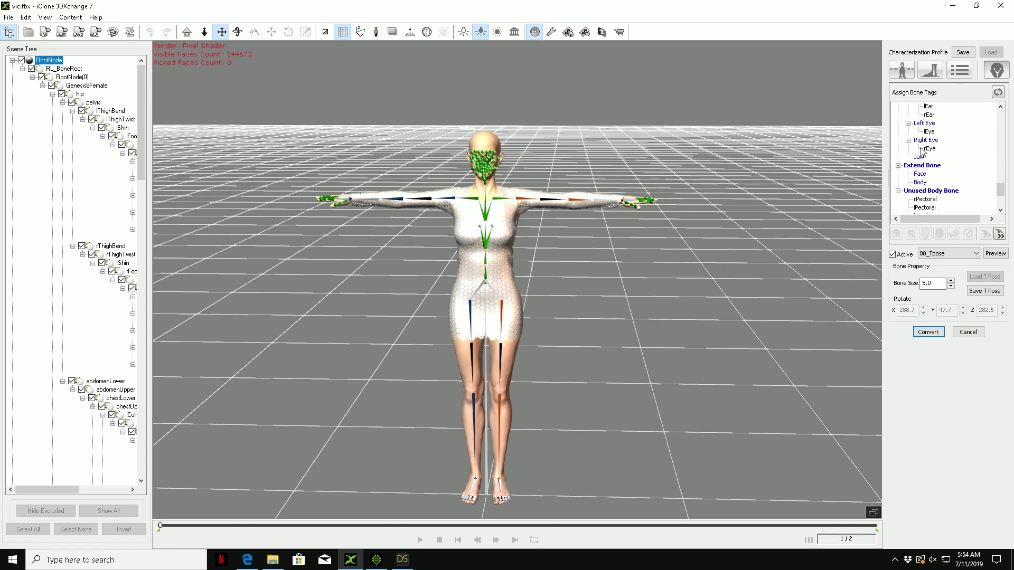
scroll(922, 152, "down", 2)
left_click(924, 148)
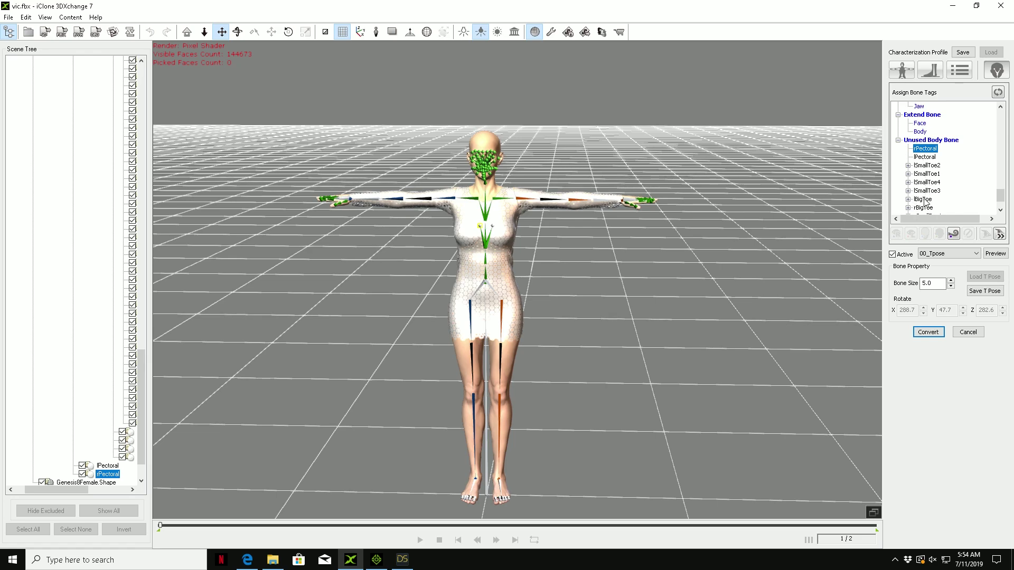
scroll(924, 202, "down", 2)
scroll(922, 202, "up", 1)
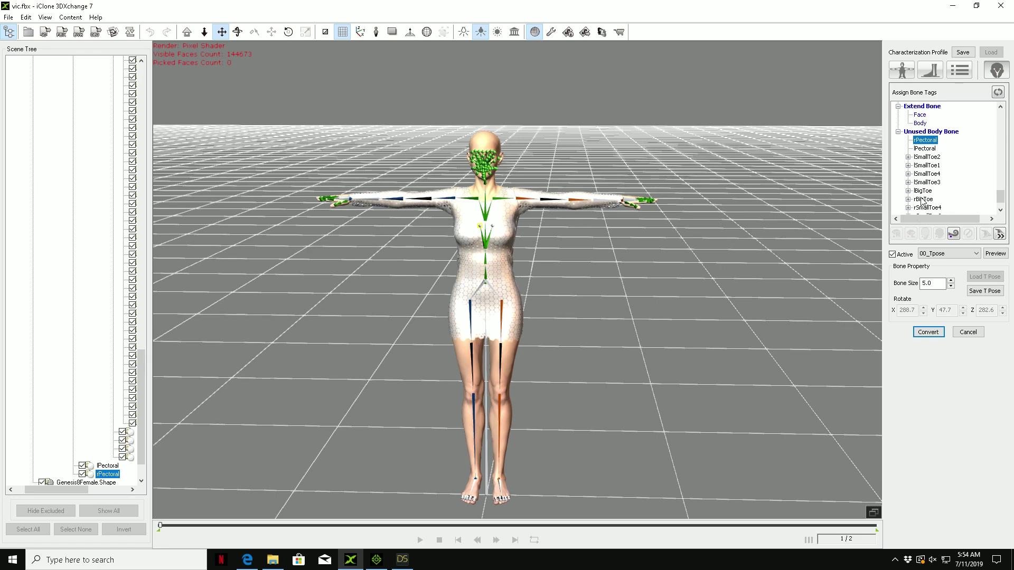
- Tag both pectorals and all big and small toe bones as Extend Bone > Body
left_click(953, 234)
left_click(953, 235)
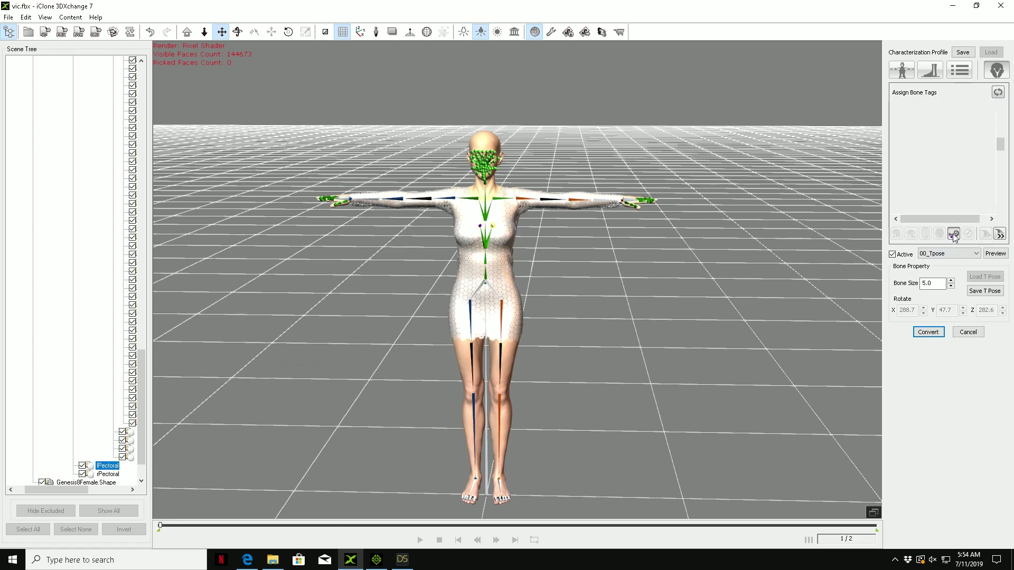
left_click(953, 235)
left_click(954, 234)
left_click(953, 234)
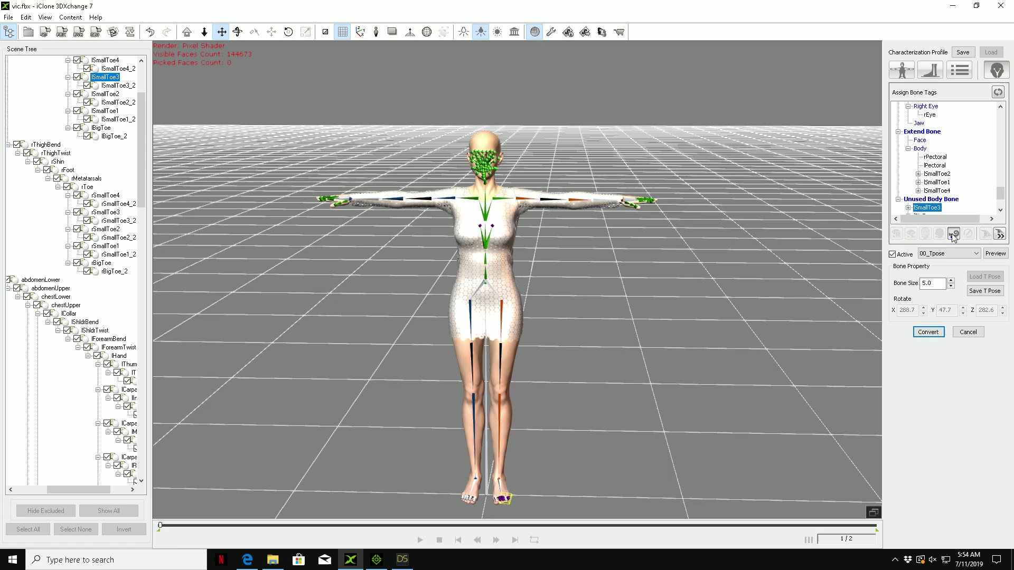
left_click(953, 235)
left_click(953, 234)
left_click(953, 235)
left_click(953, 234)
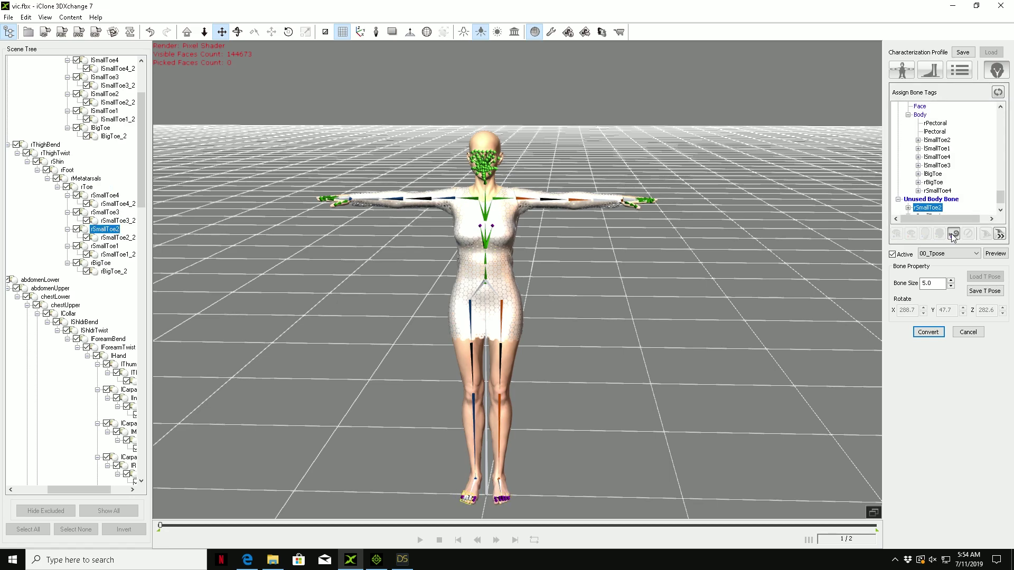
left_click(953, 235)
left_click(953, 235)
left_click(953, 234)
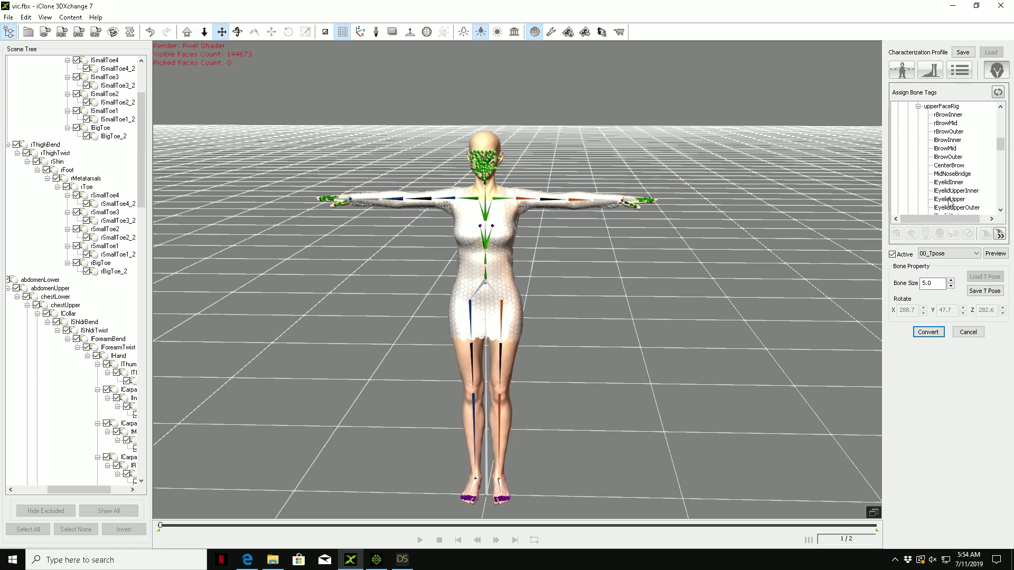
- Finish the Non-Standard conversion and acknowledge the Motion Library update notice
left_click(925, 332)
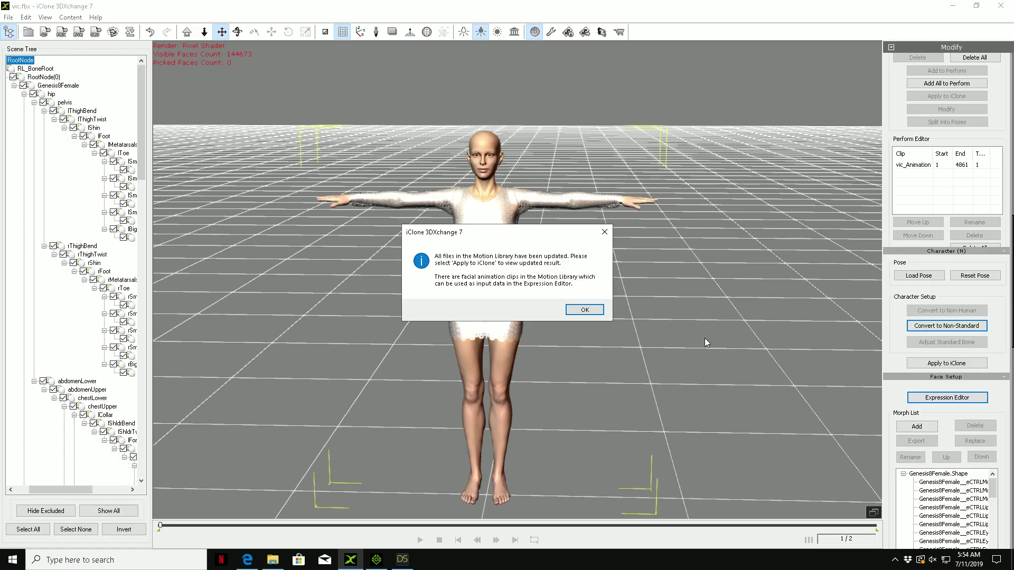
left_click(590, 309)
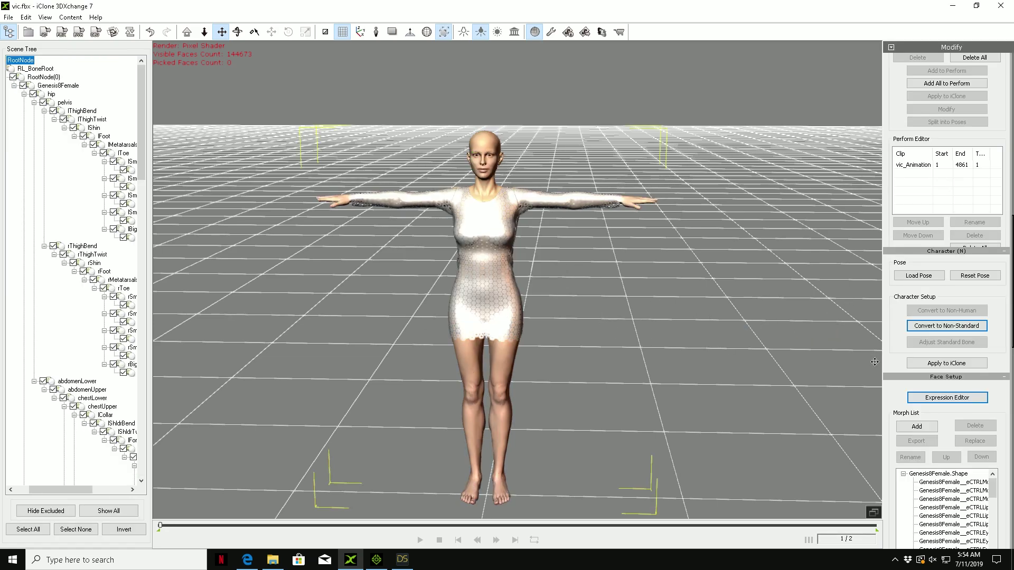
scroll(889, 310, "down", 5)
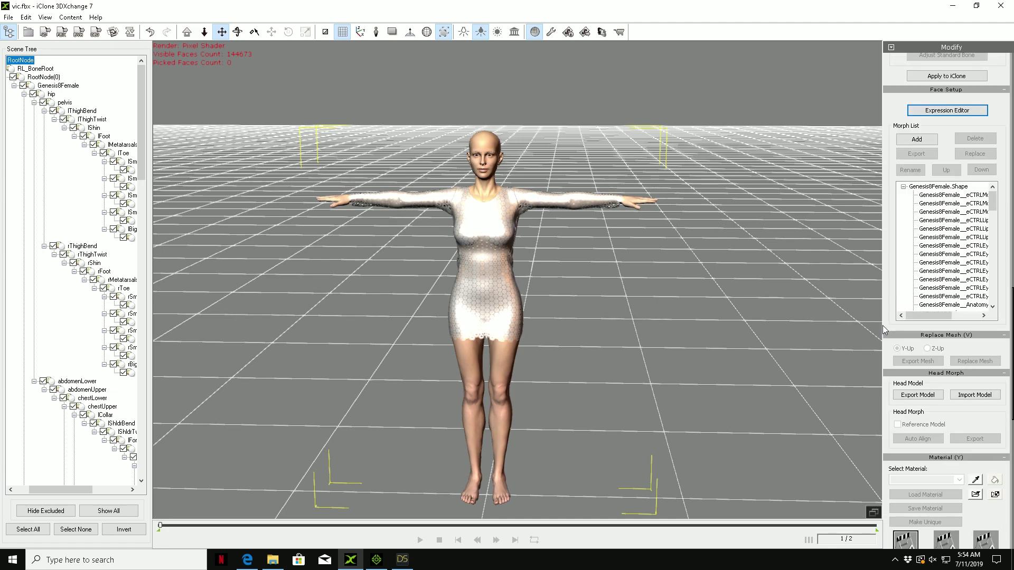
scroll(881, 325, "down", 2)
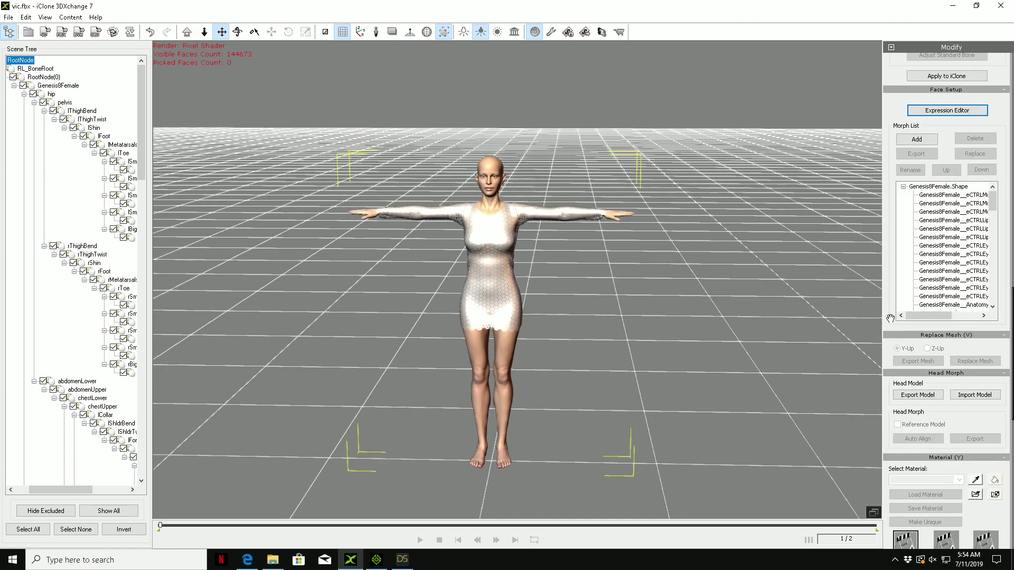
scroll(890, 319, "down", 3)
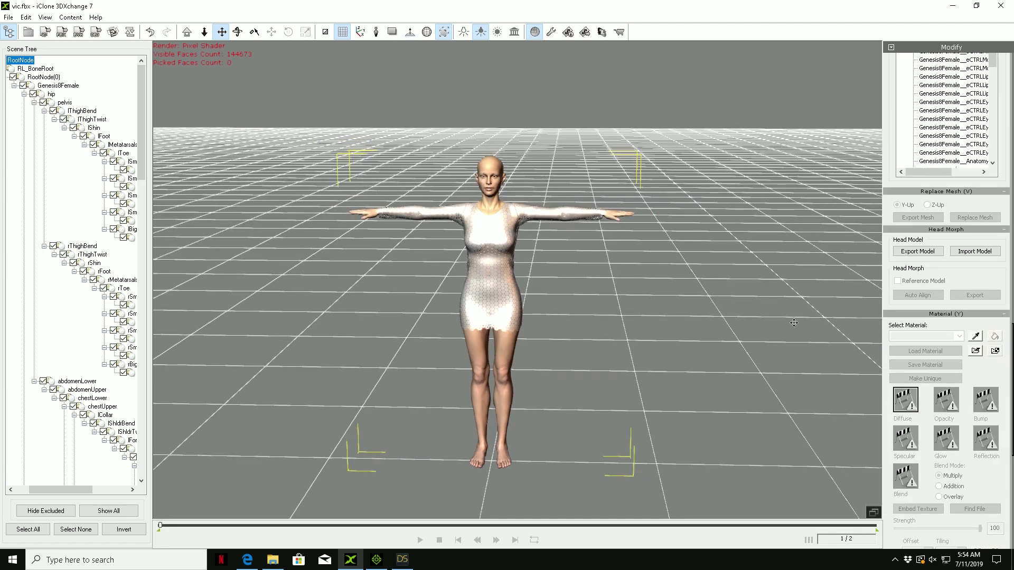
- Set the dress specular and the Face material glossiness to 0
left_click(975, 336)
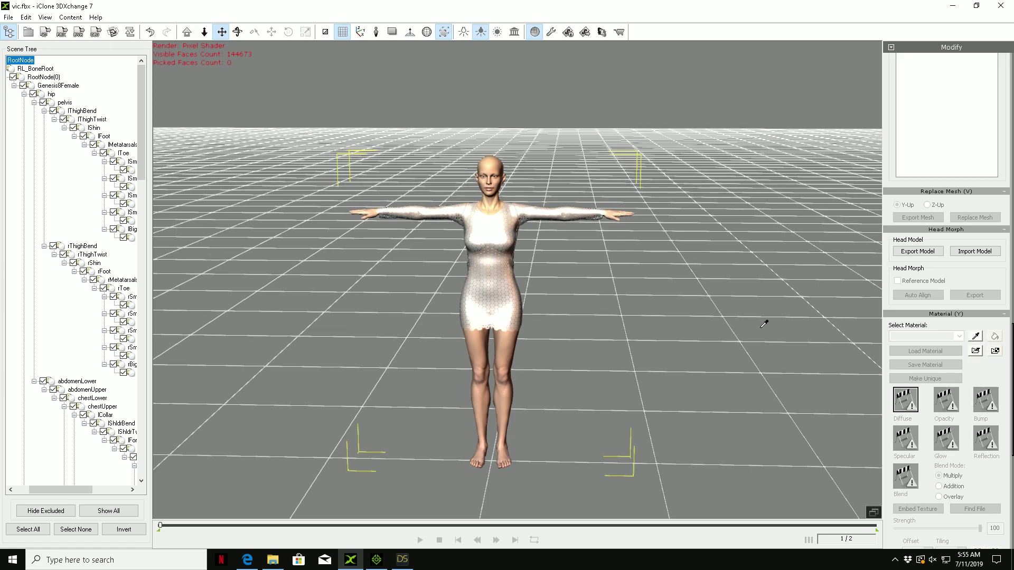
left_click(502, 265)
scroll(615, 289, "up", 3)
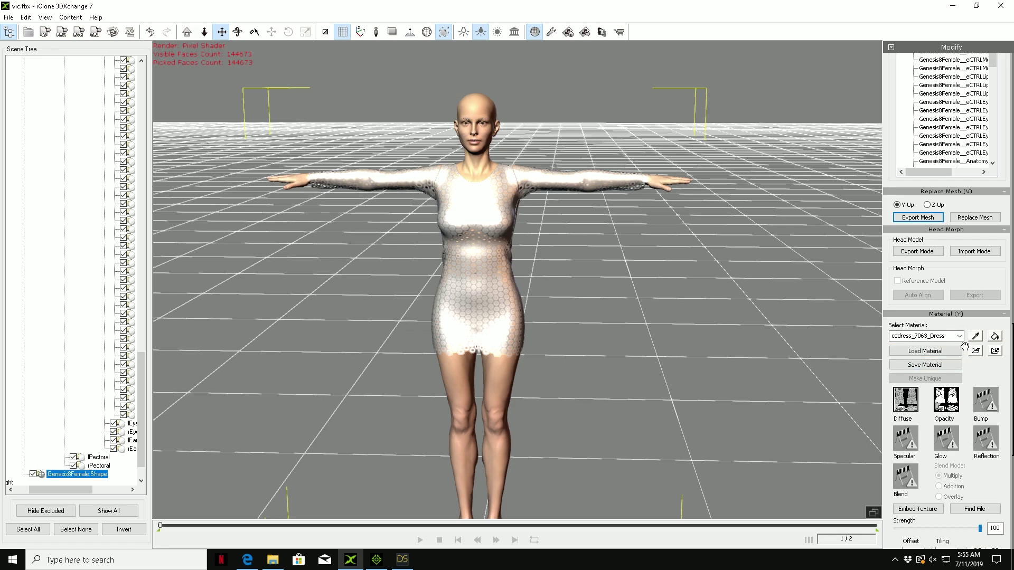
scroll(890, 419, "down", 4)
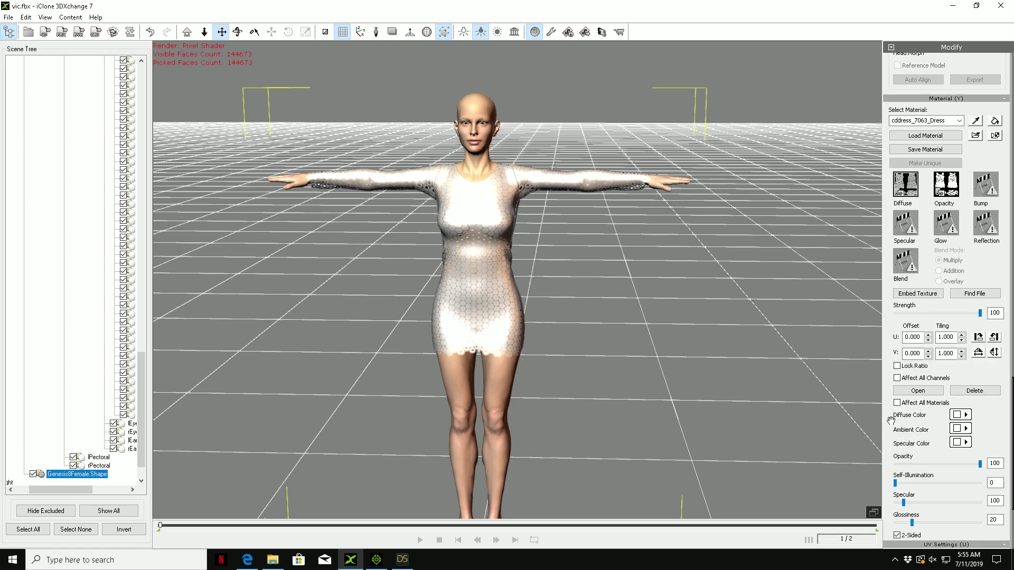
left_click_drag(903, 505, 874, 530)
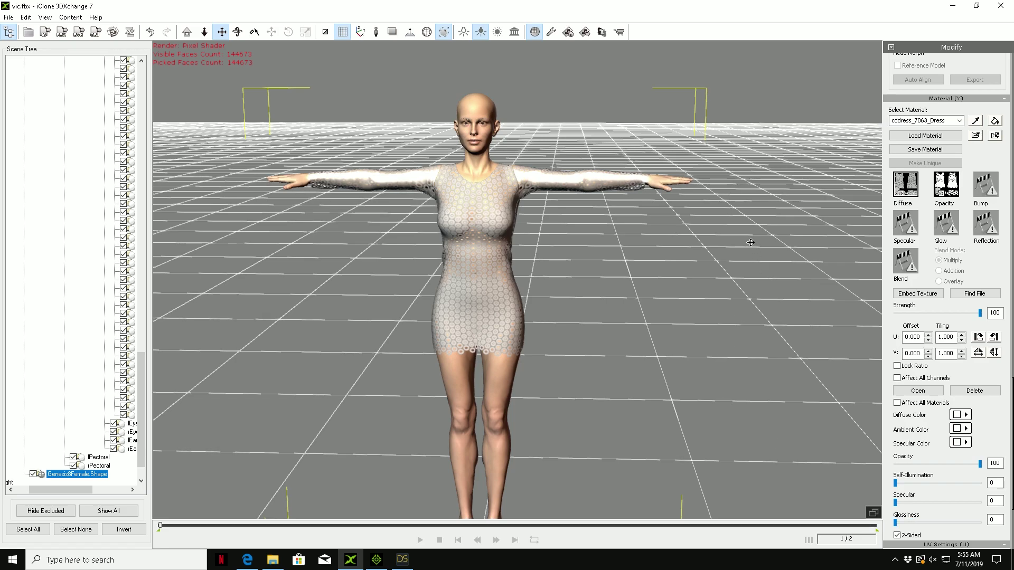
left_click(977, 121)
left_click(480, 138)
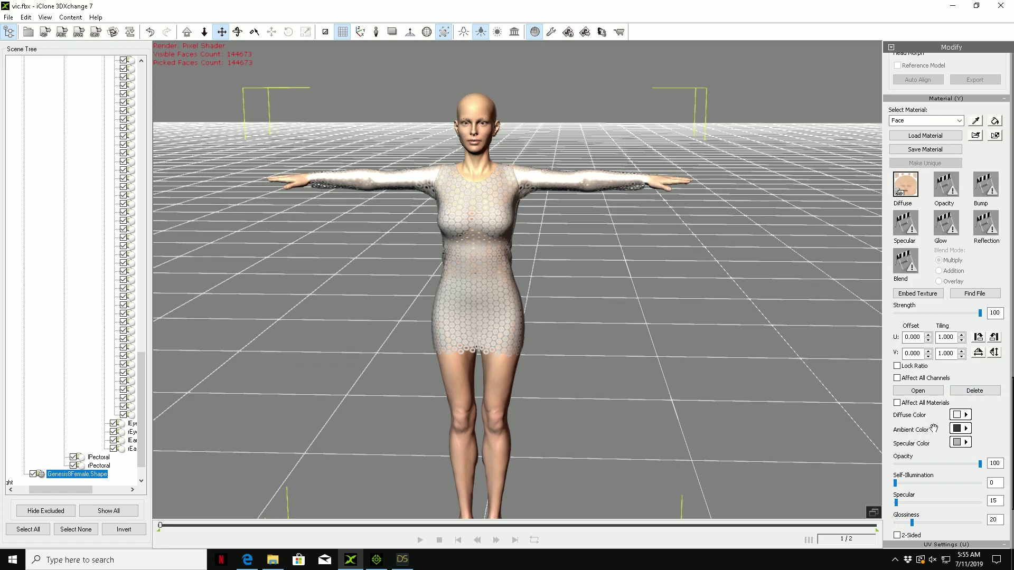
left_click_drag(912, 523, 895, 523)
- Set the Legs specular and the Sleeves specular and glossiness to 0
left_click(977, 121)
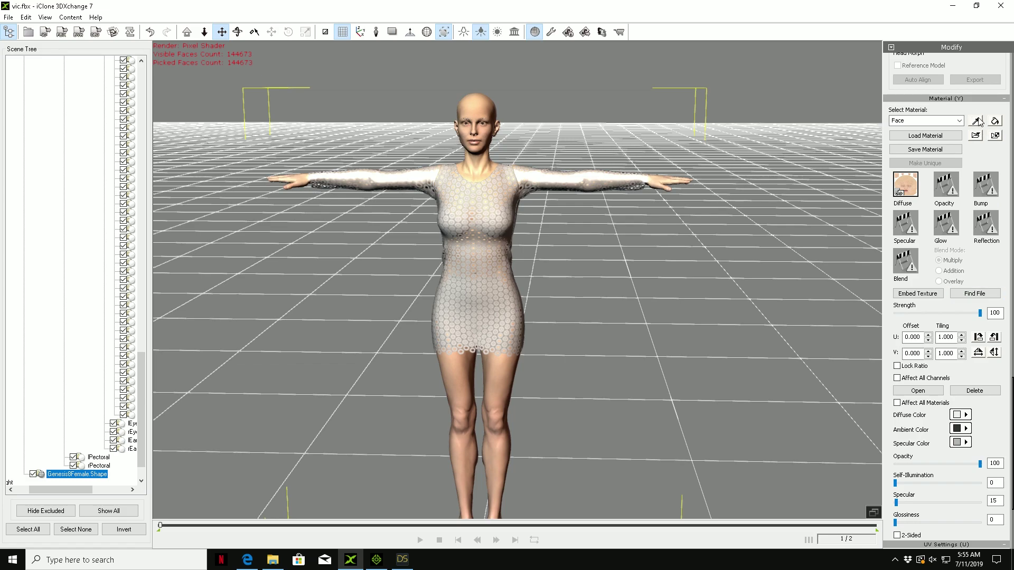
left_click(502, 369)
left_click_drag(896, 502, 890, 503)
left_click(977, 121)
left_click(370, 180)
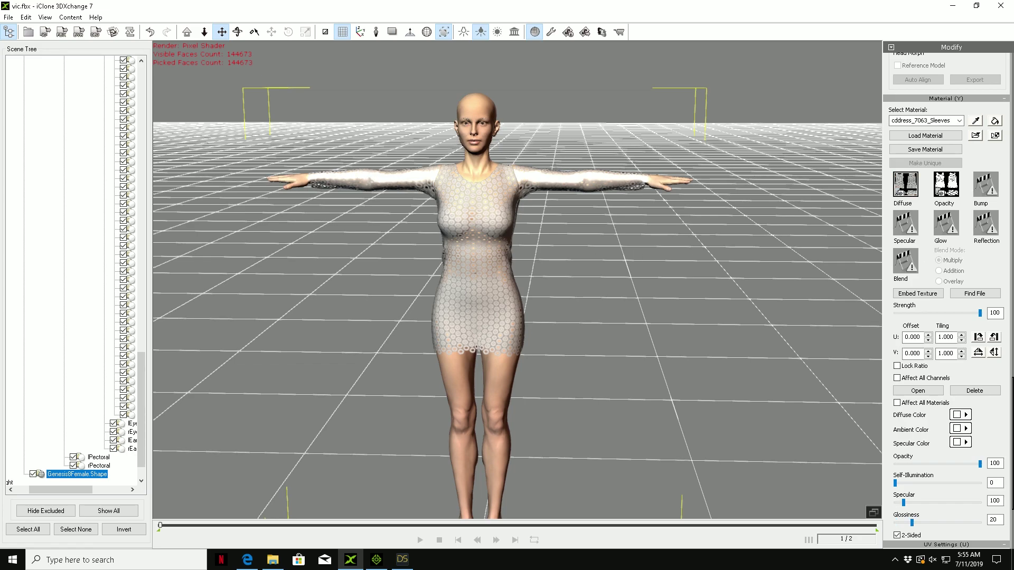
left_click_drag(904, 503, 888, 528)
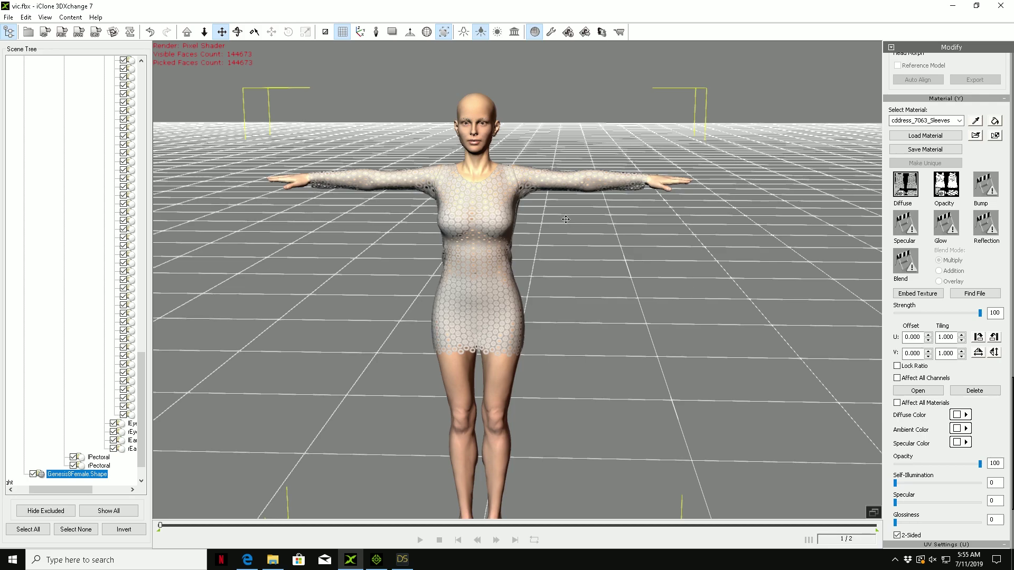
scroll(563, 217, "up", 4)
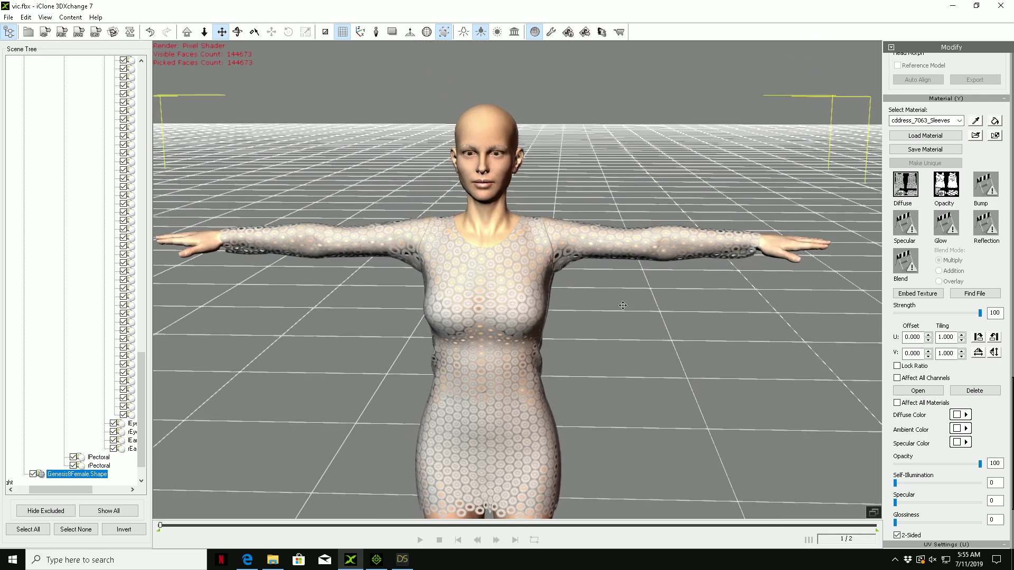
scroll(622, 305, "down", 3)
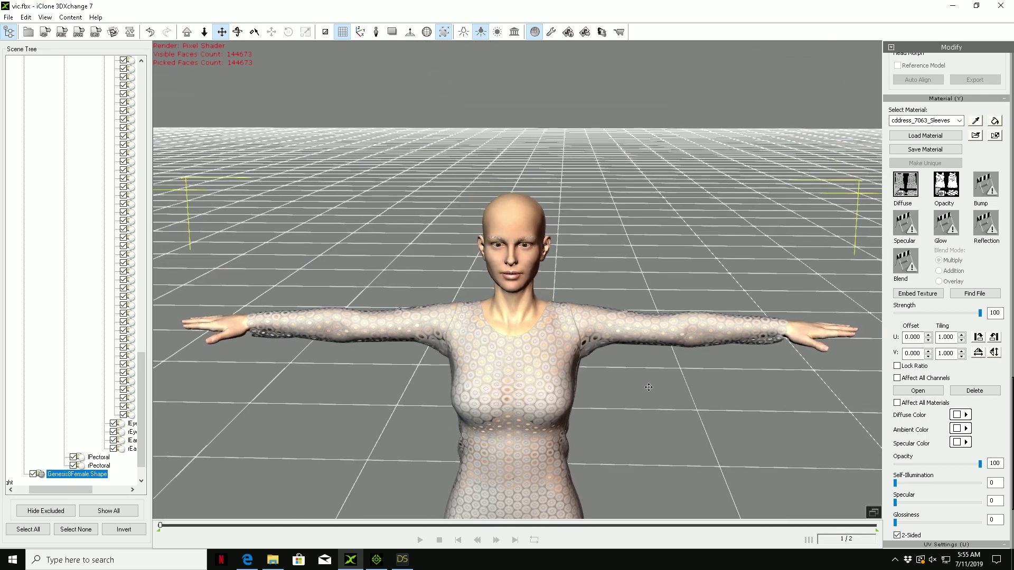
scroll(790, 335, "up", 3)
scroll(671, 244, "up", 3)
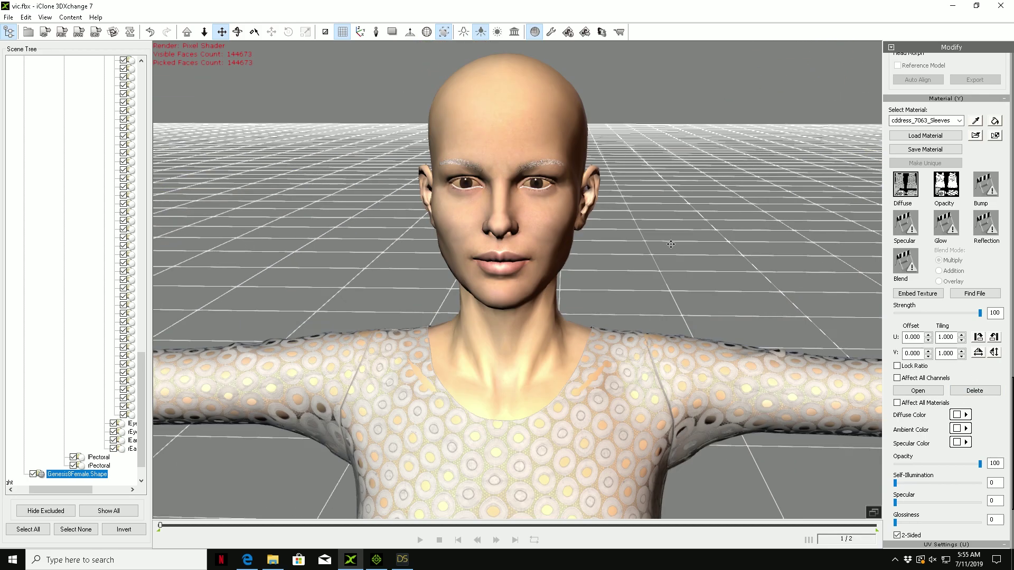
scroll(695, 275, "down", 6)
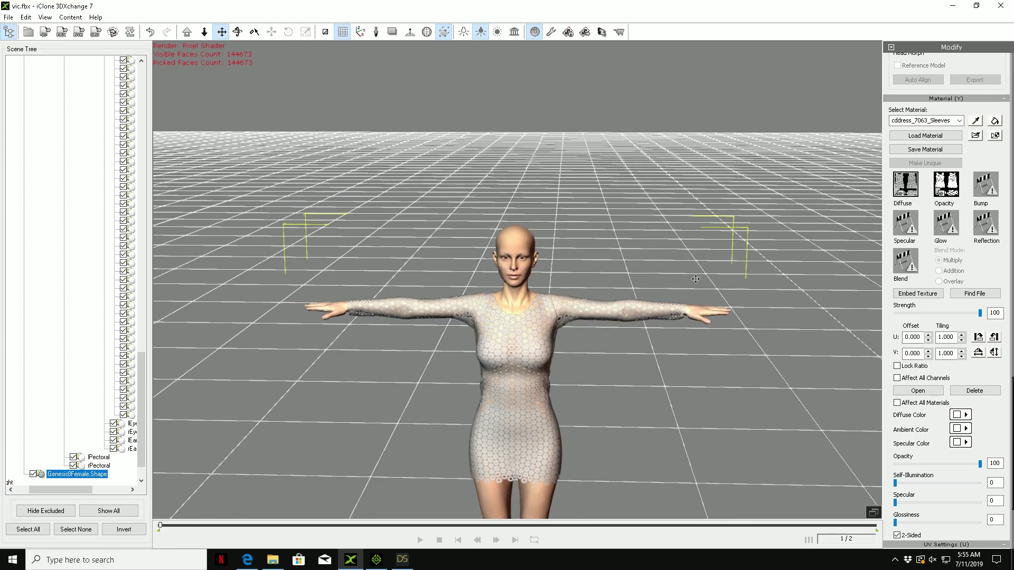
scroll(695, 279, "up", 1)
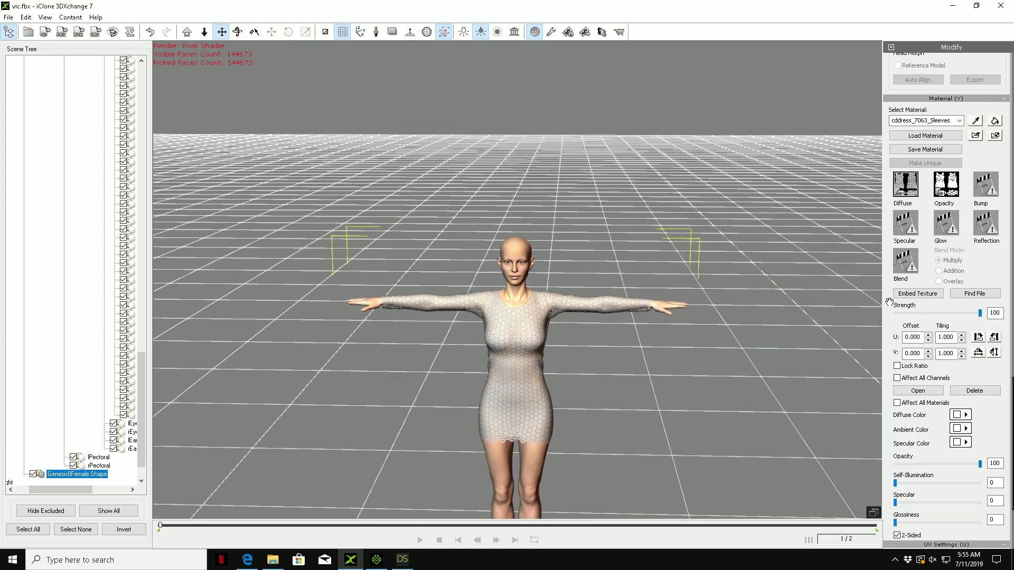
- Set the Arms material specular to 0 and pull the view back to review the figure
left_click(977, 123)
left_click(680, 310)
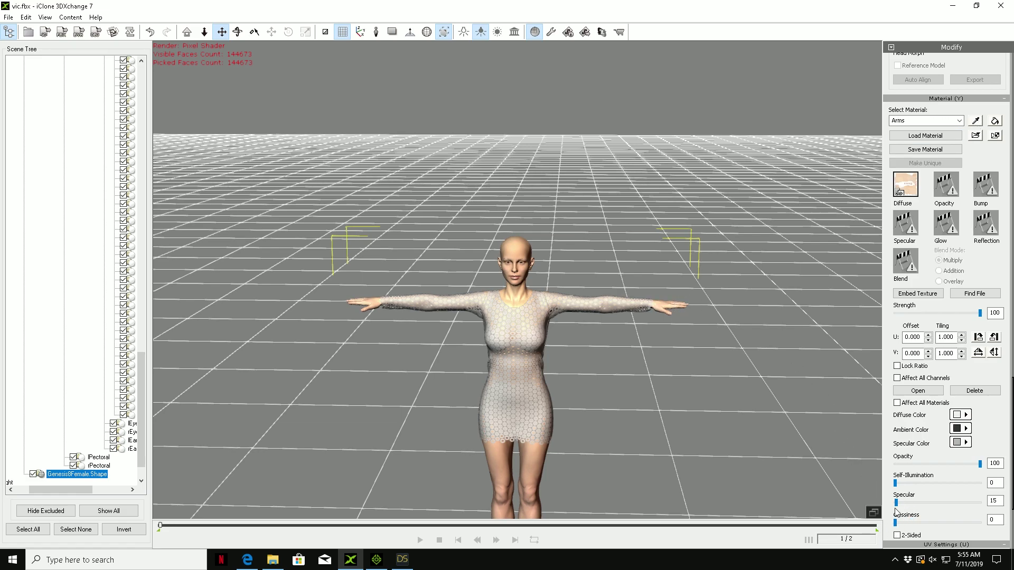
left_click_drag(896, 505, 893, 505)
scroll(748, 281, "up", 3)
scroll(804, 280, "up", 3)
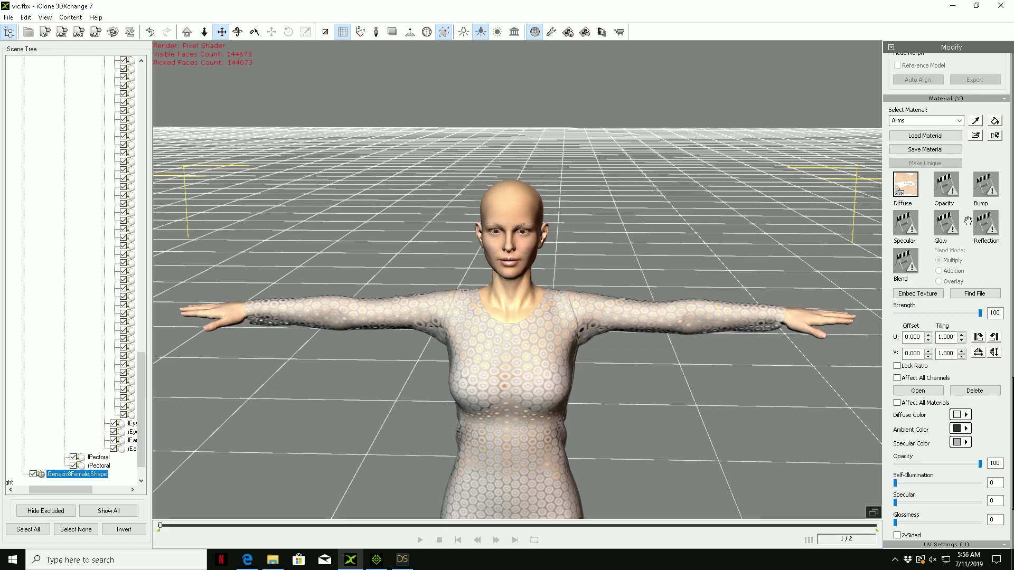
scroll(966, 219, "up", 2)
right_click_drag(735, 347, 663, 380)
scroll(662, 380, "down", 2)
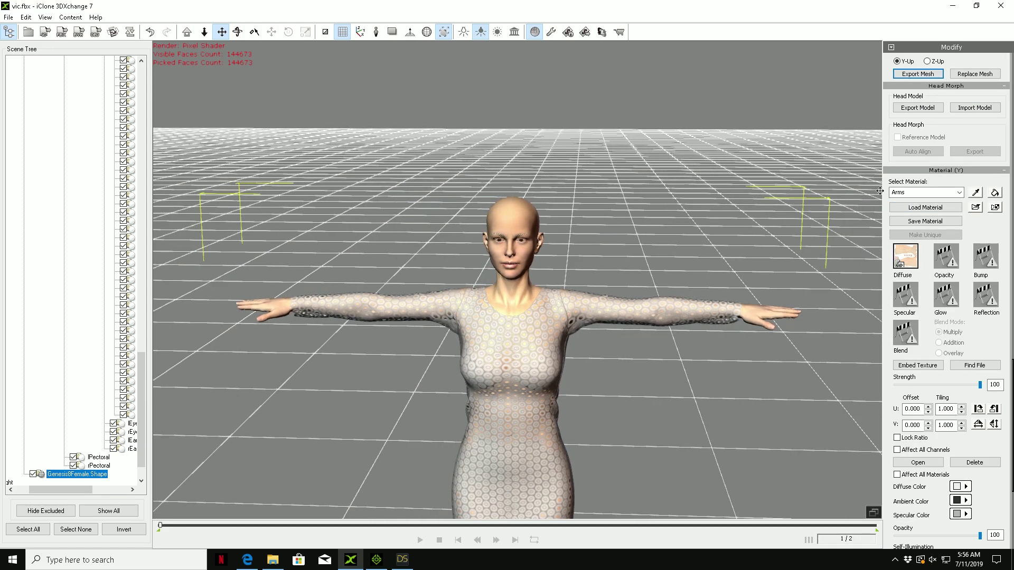
scroll(879, 192, "up", 2)
- In the Expression Editor, set Custom Group 1's Upward pose to Anatomy Type 3 at 100
scroll(889, 165, "up", 3)
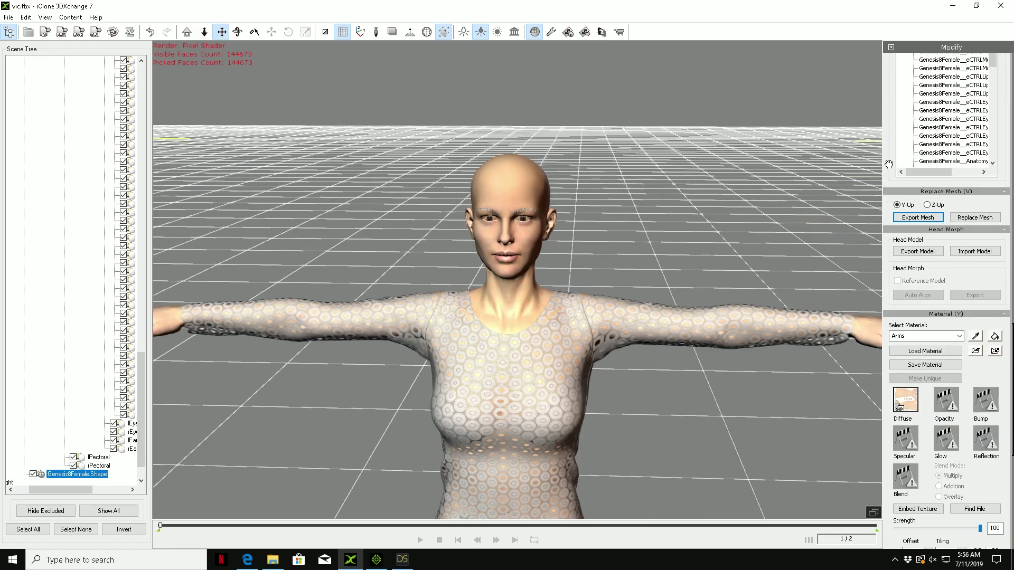
scroll(888, 167, "up", 4)
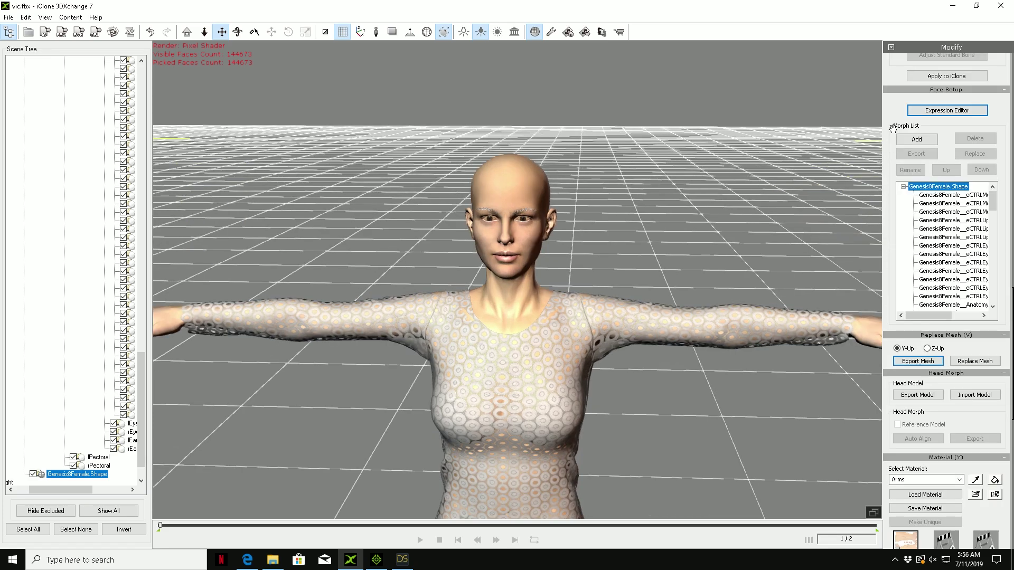
left_click(945, 112)
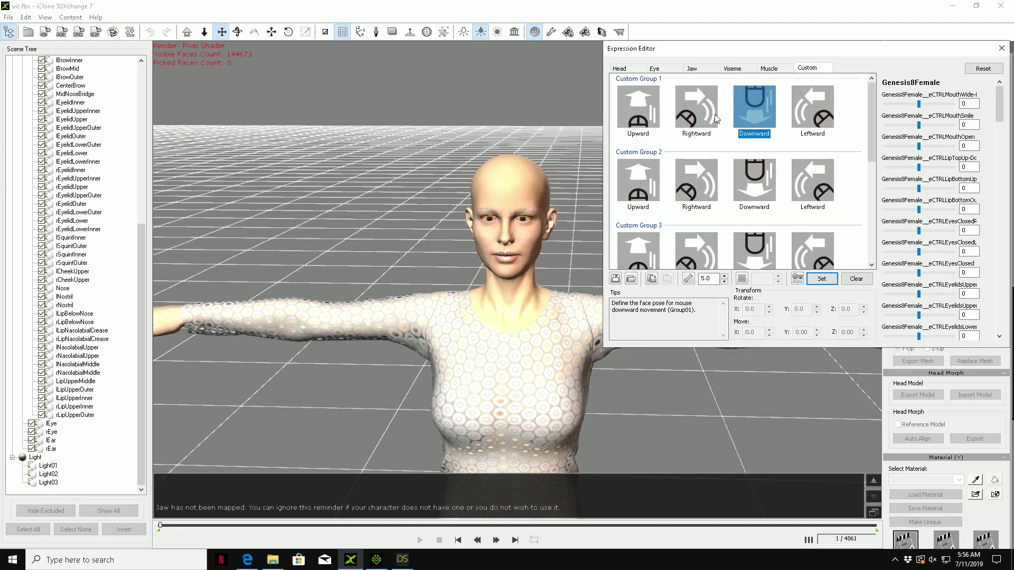
left_click(638, 104)
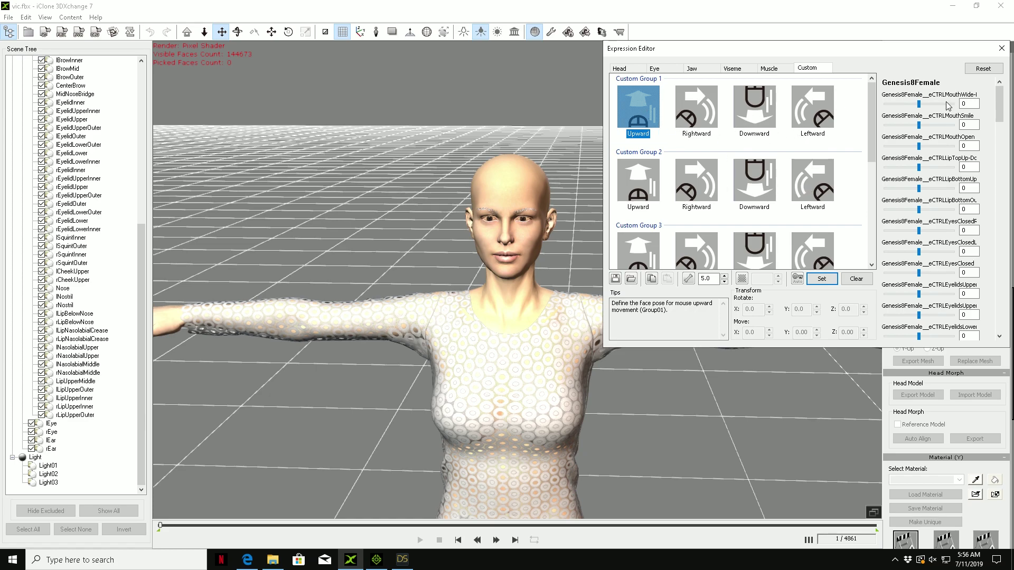
left_click_drag(1002, 109, 993, 144)
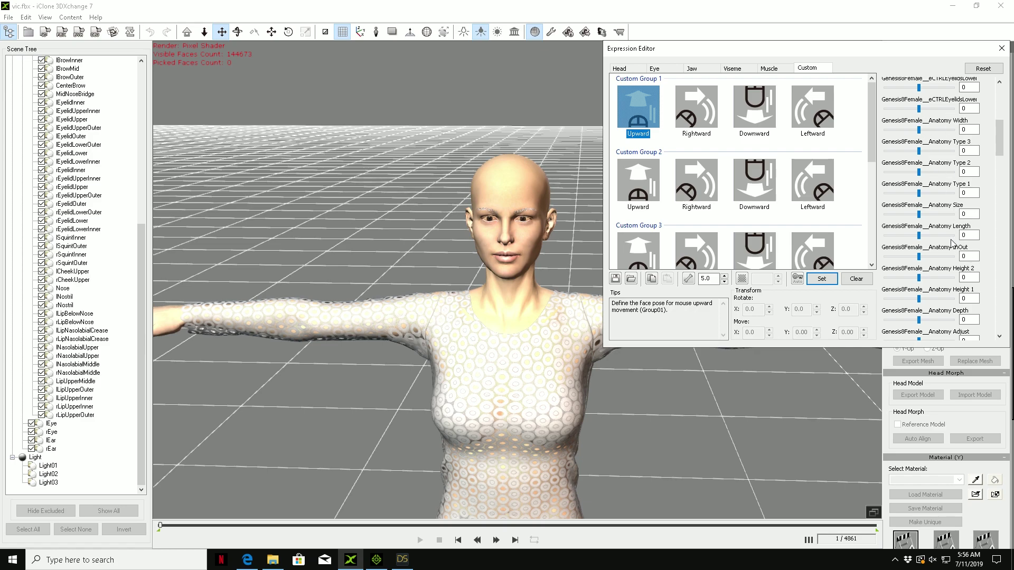
left_click(921, 151)
left_click_drag(929, 153, 953, 152)
left_click(830, 282)
- Set the Rightward pose to Anatomy Width at 100 and close the Expression Editor
left_click(699, 103)
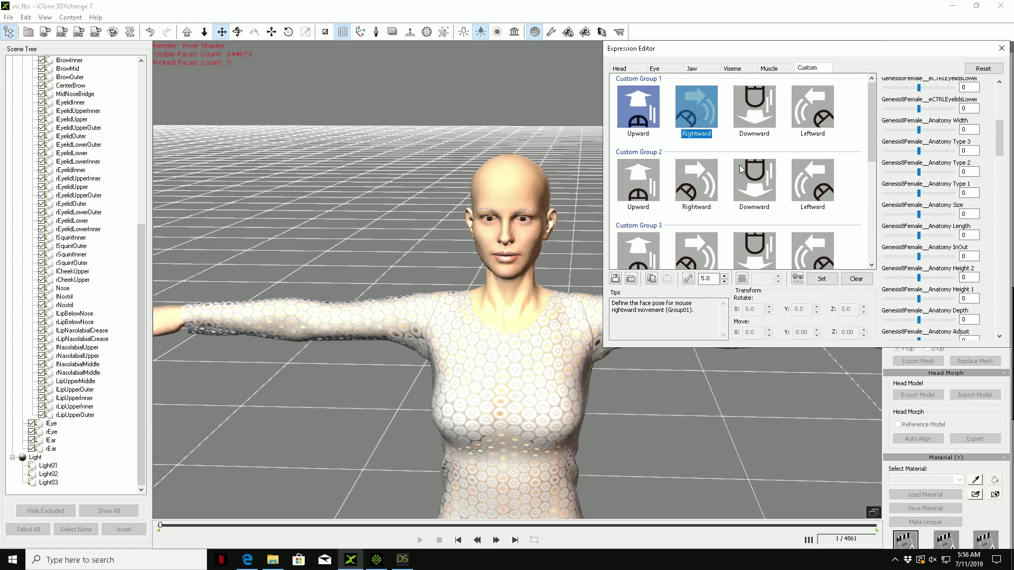
left_click(821, 278)
left_click_drag(922, 130, 993, 117)
left_click(825, 280)
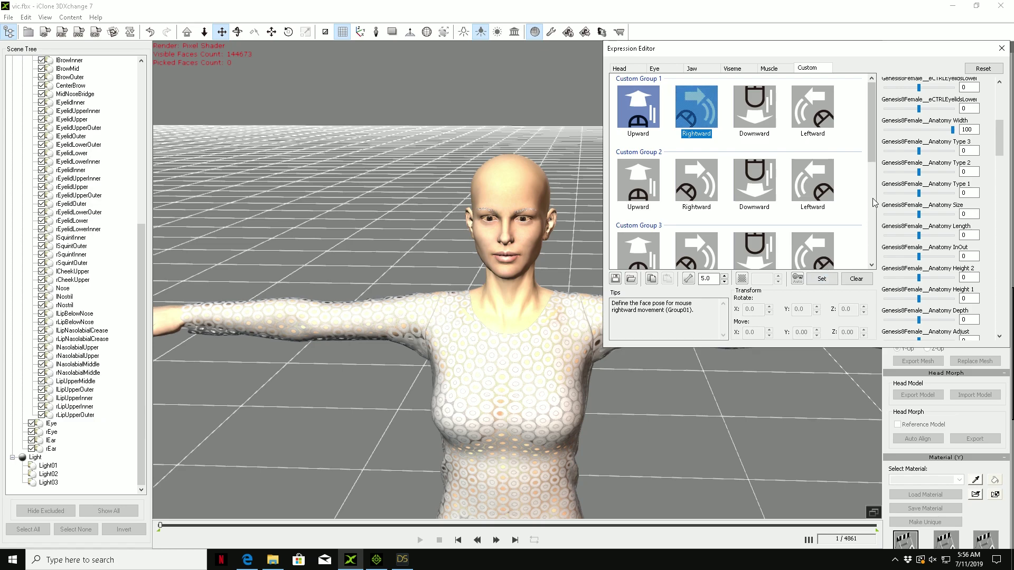
left_click(1001, 48)
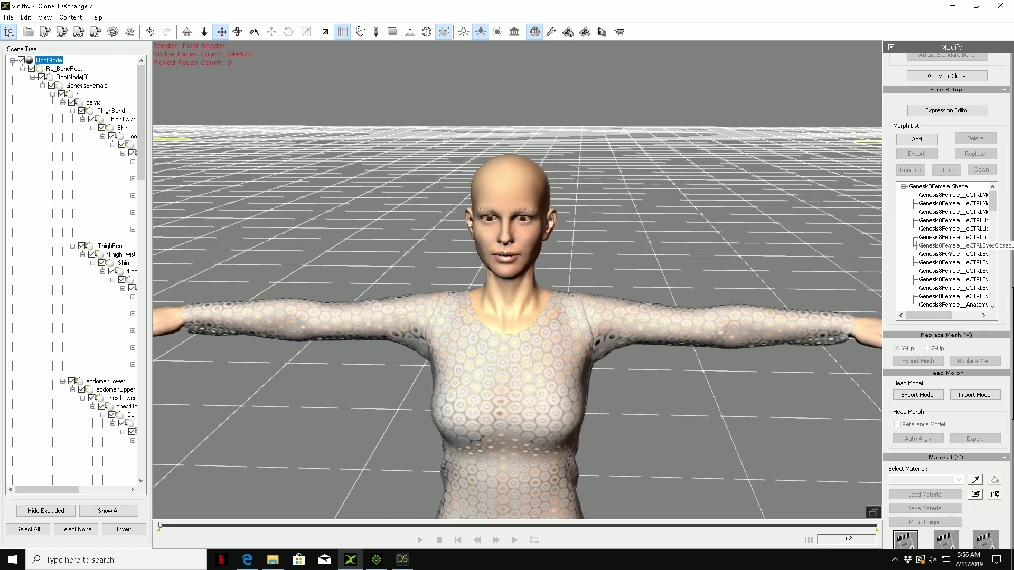
- Apply the dressed Victoria 8 character to iClone and bring up the iClone 7 window
scroll(886, 173, "up", 3)
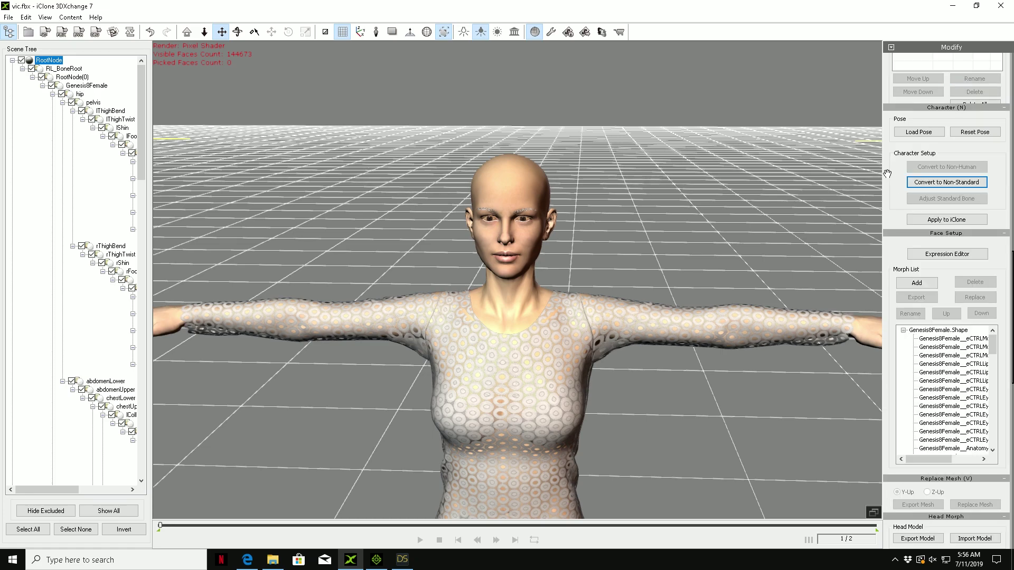
left_click(932, 221)
scroll(592, 266, "up", 3)
scroll(592, 266, "up", 3)
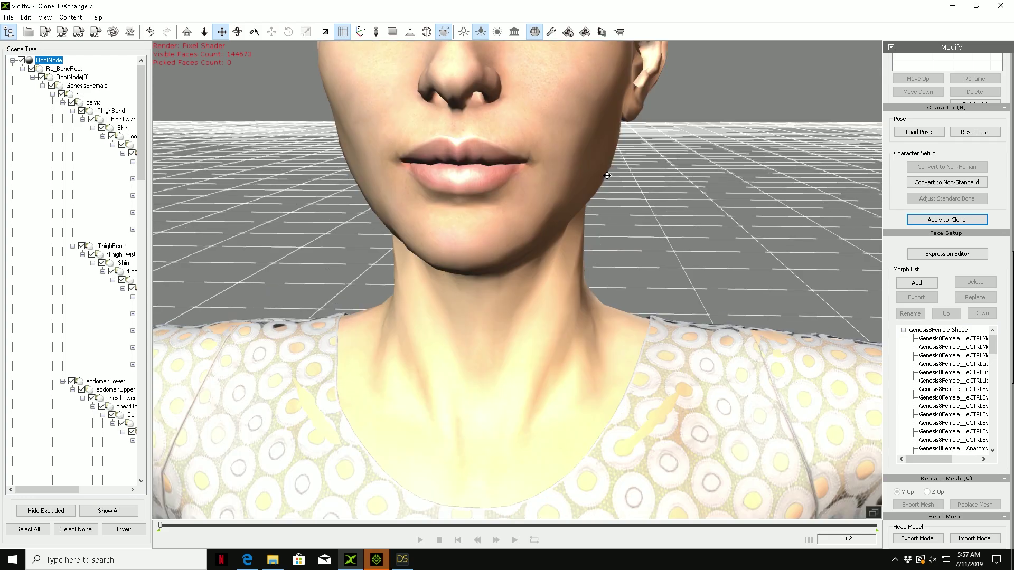
scroll(606, 175, "down", 3)
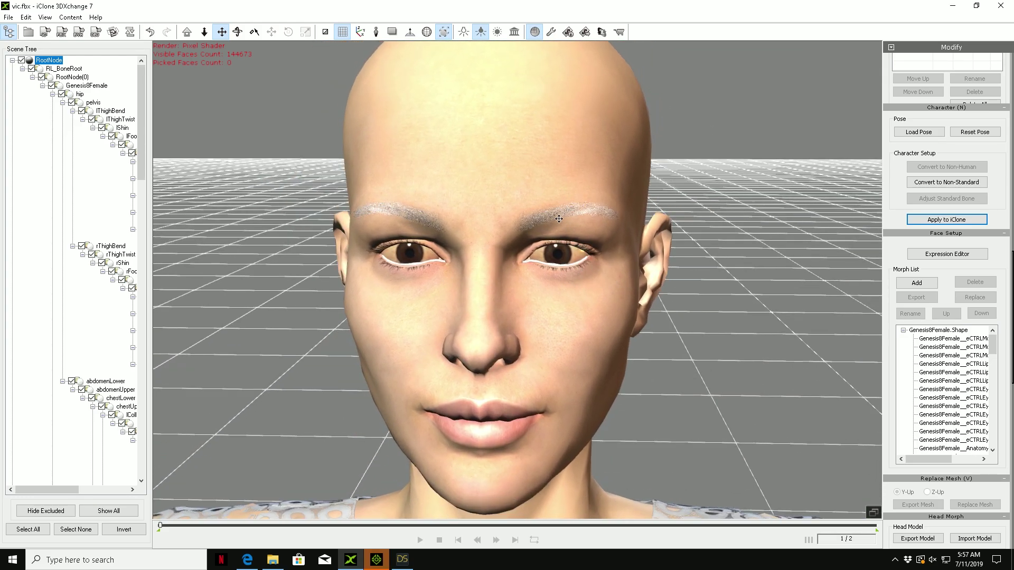
left_click(380, 564)
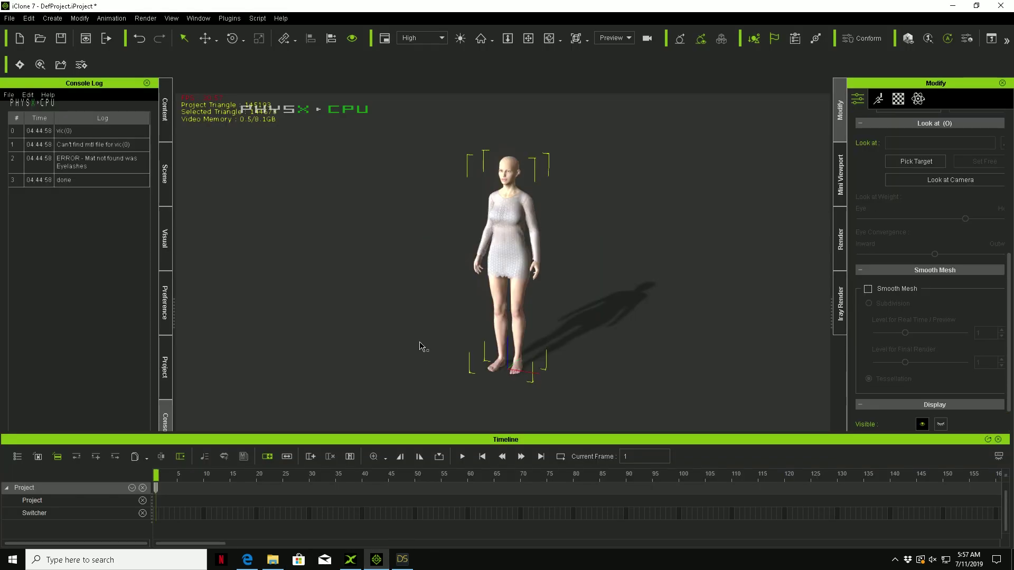
- Zoom in on Victoria 8's head and set her Face Key Group 1_Up morph to 100
left_click(528, 38)
scroll(627, 271, "up", 3)
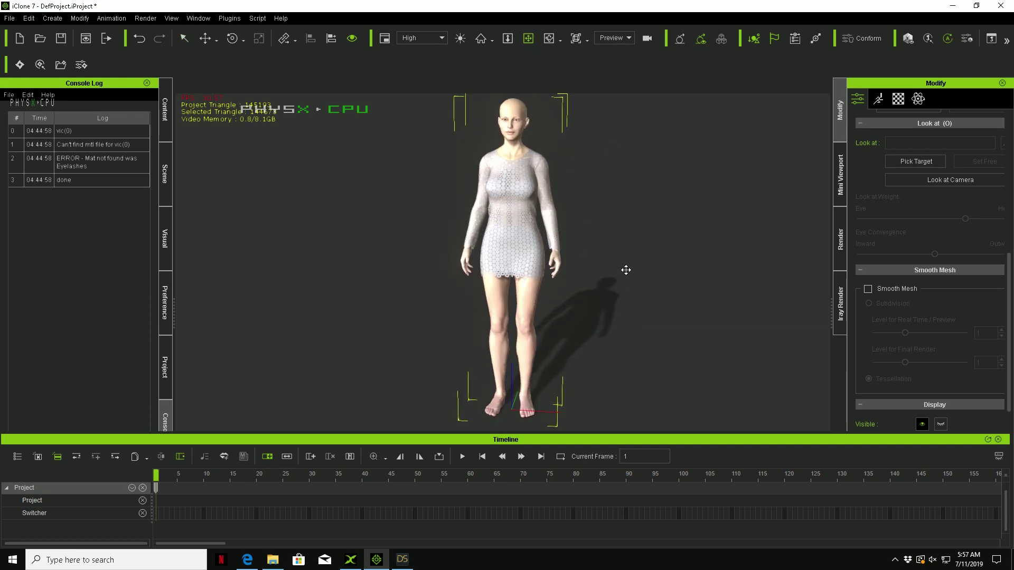
scroll(626, 270, "up", 3)
left_click_drag(653, 199, 579, 169)
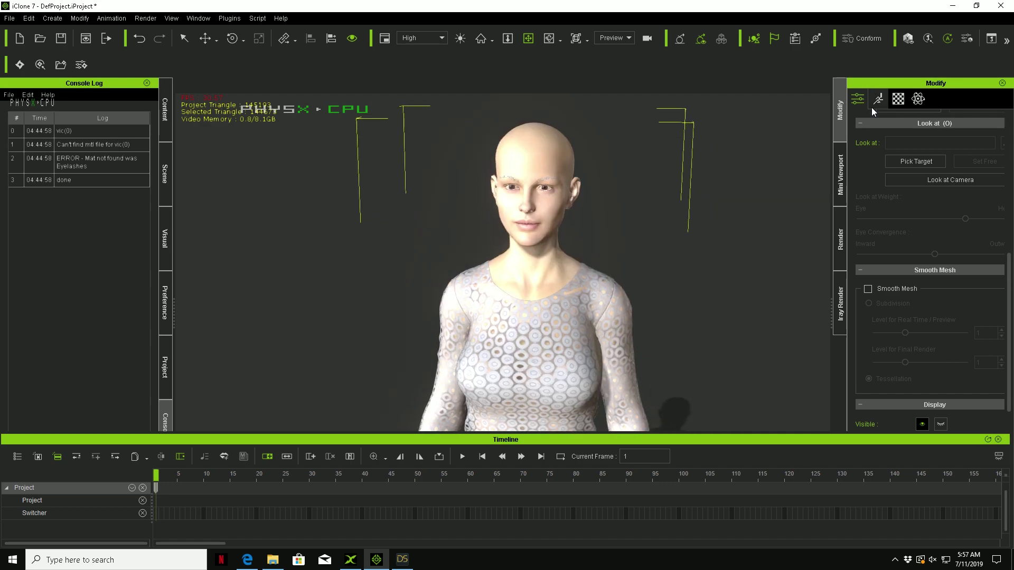
left_click(876, 98)
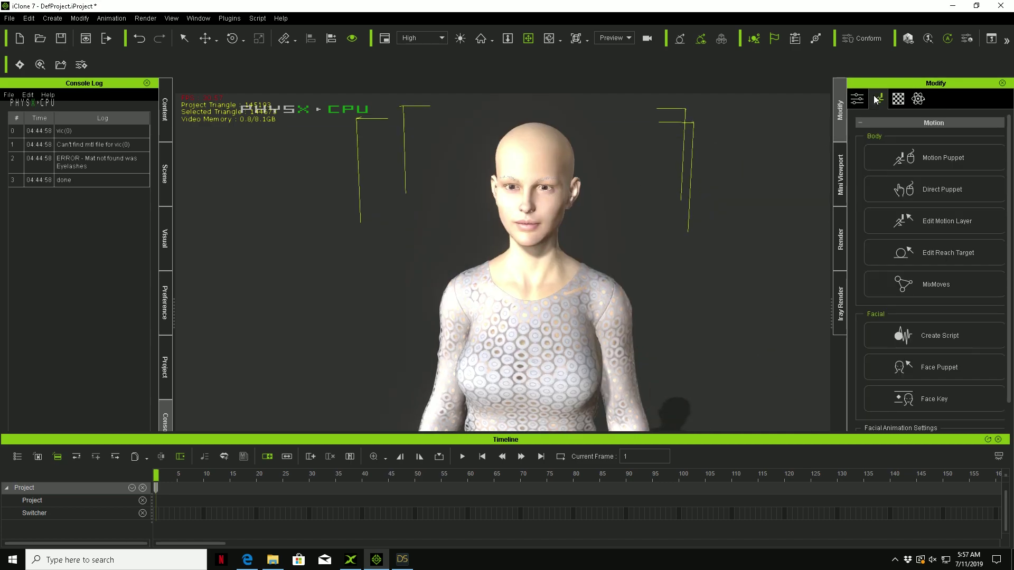
left_click(910, 397)
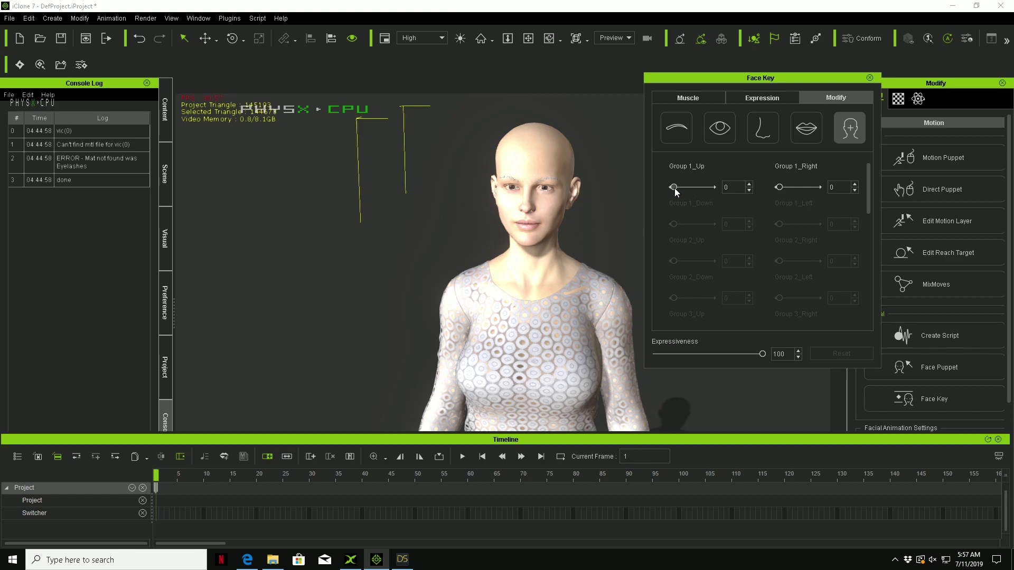
left_click_drag(673, 188, 724, 184)
left_click(869, 78)
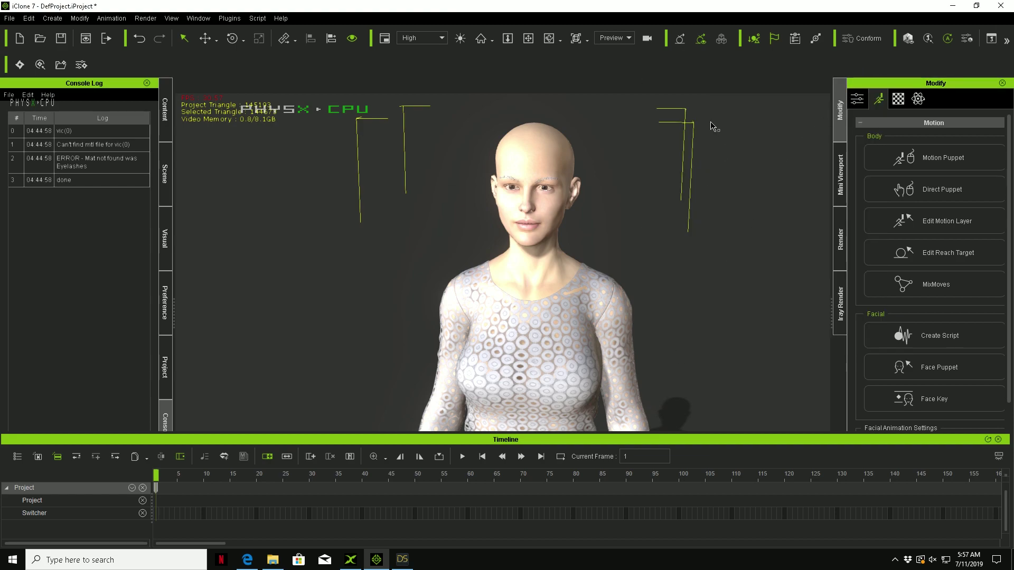
left_click(770, 238)
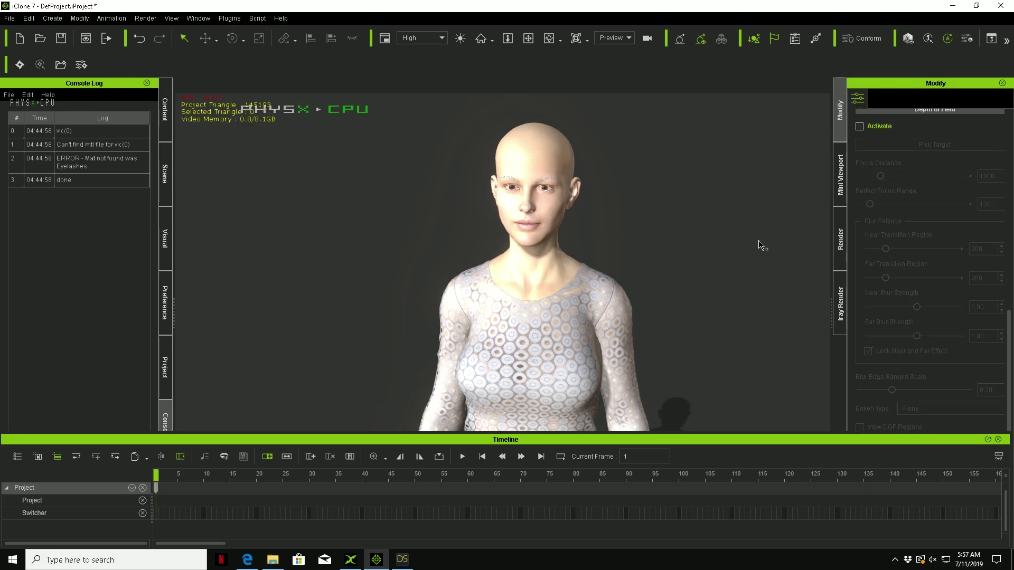